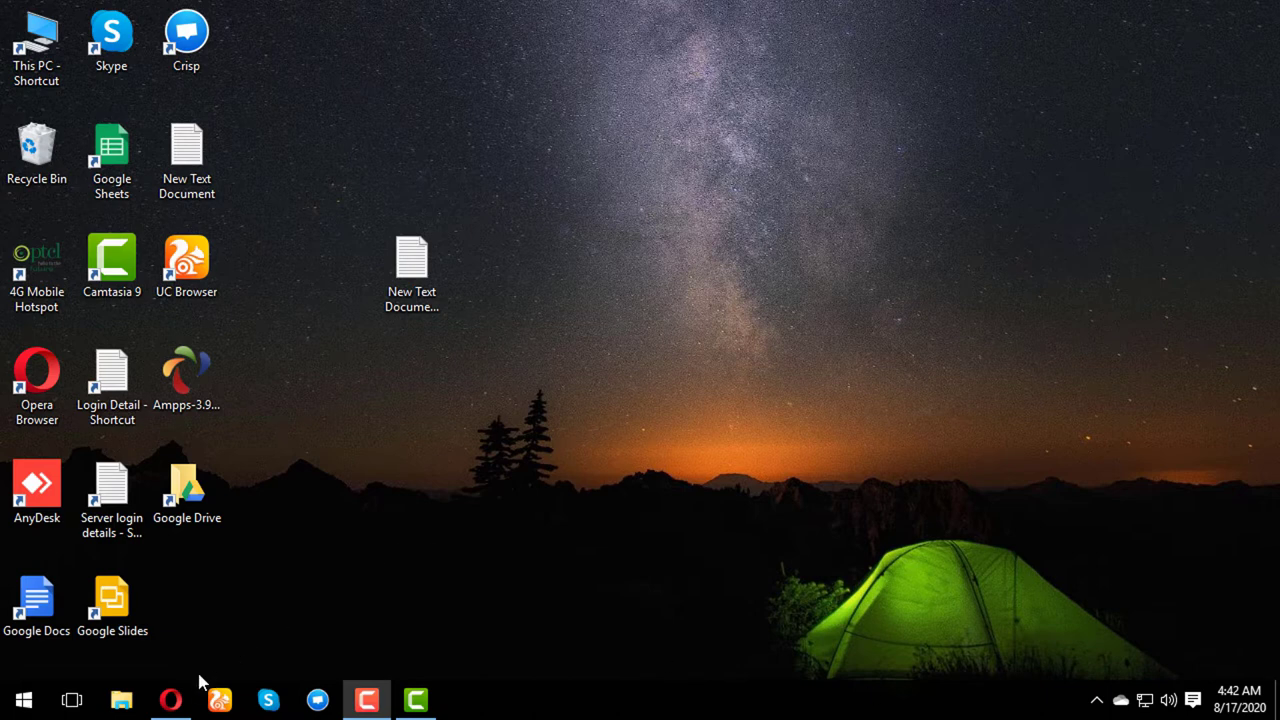
- Bring the Opera window with the CWP7.admin dashboard back in front of the desktop
mouse_move(175, 702)
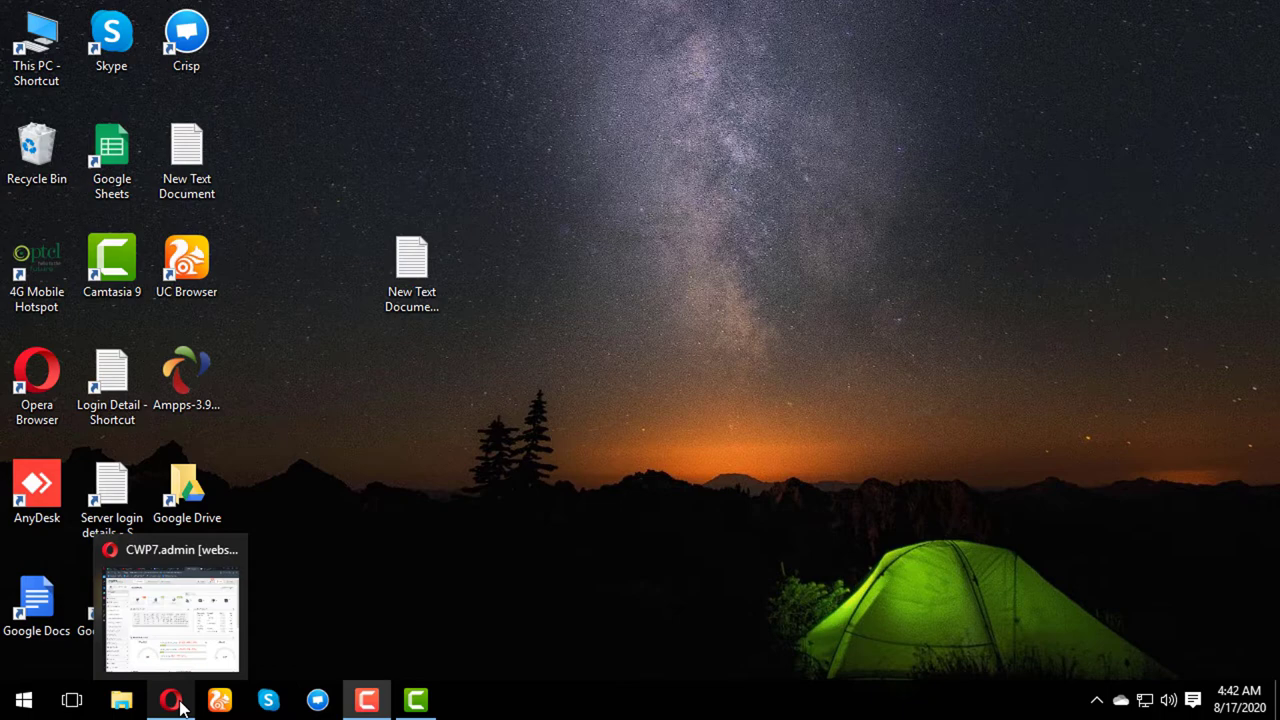
left_click(178, 704)
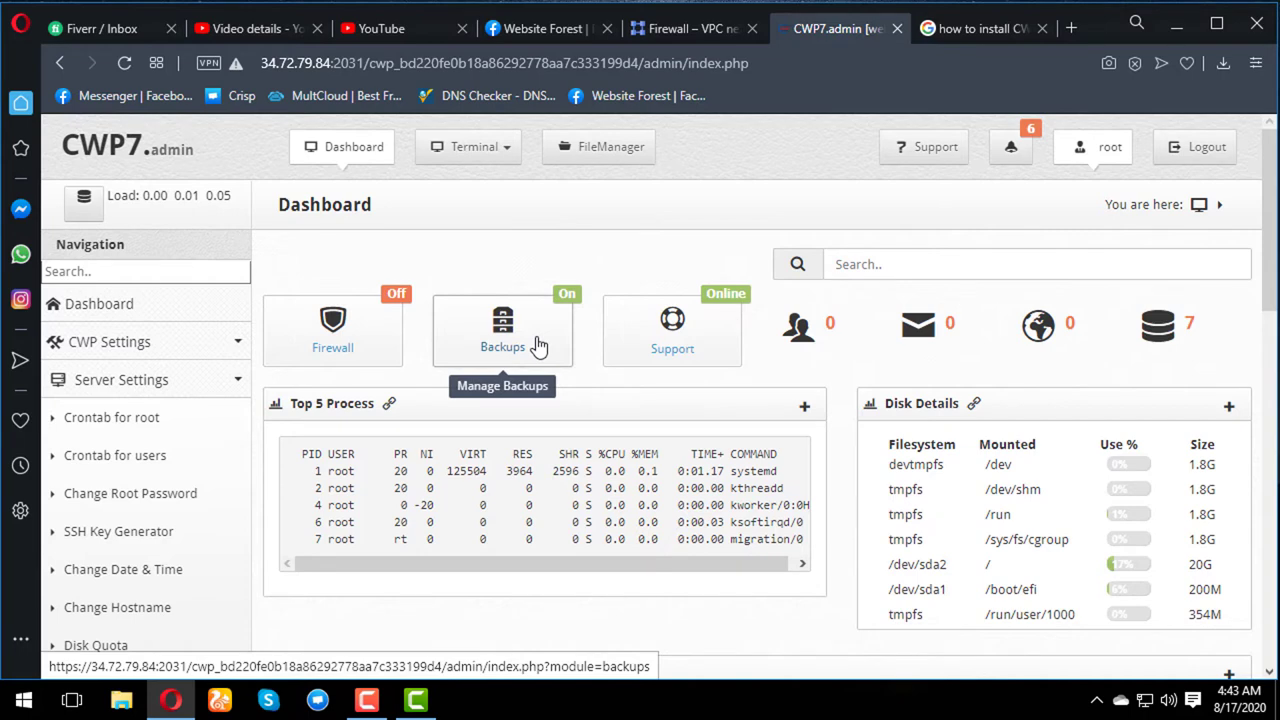
- Zoom the CWP7 dashboard out two steps and open a new blank Speed Dial tab
key("ctrl+minus")
key("ctrl+minus")
key("ctrl+minus")
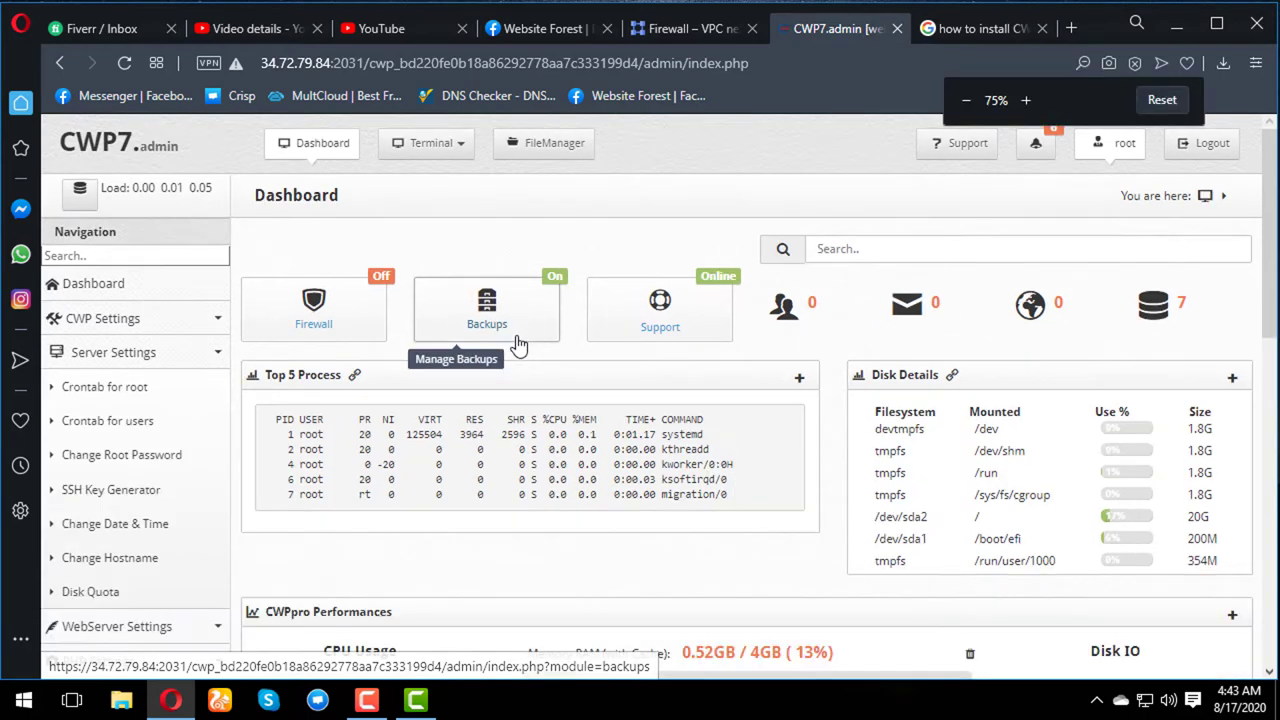
key("ctrl+minus")
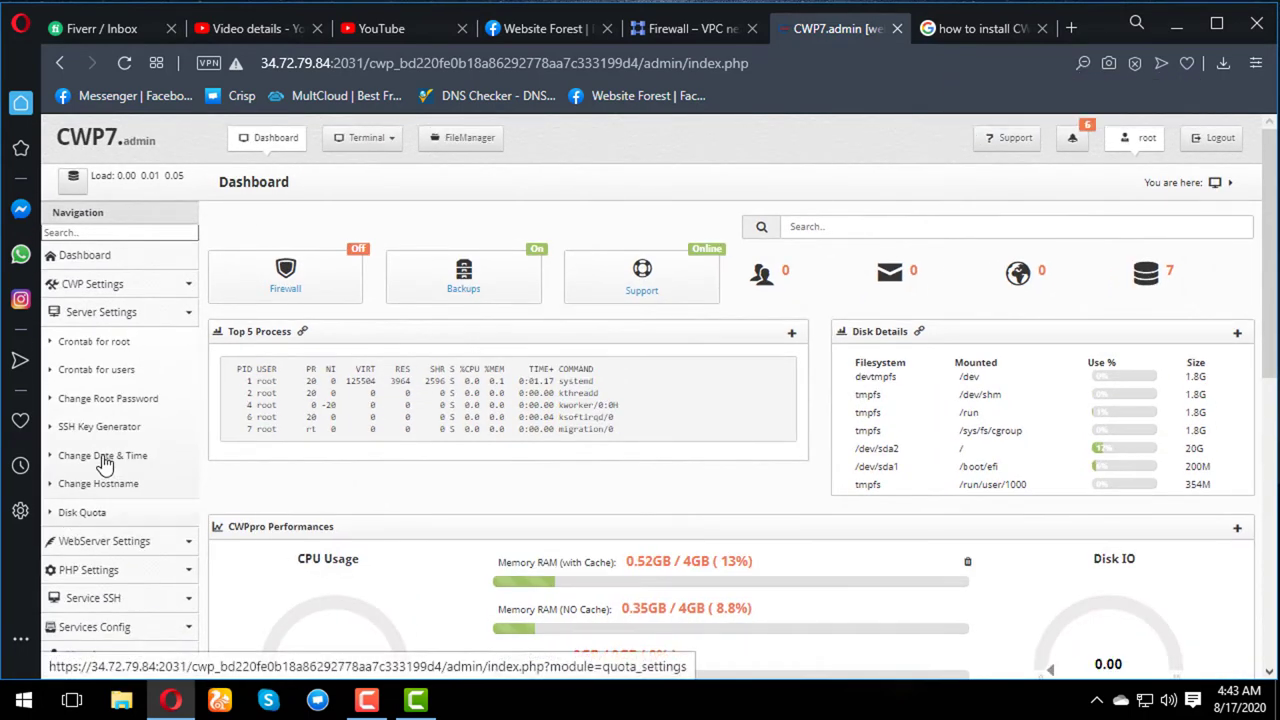
scroll(700, 326, "down", 3)
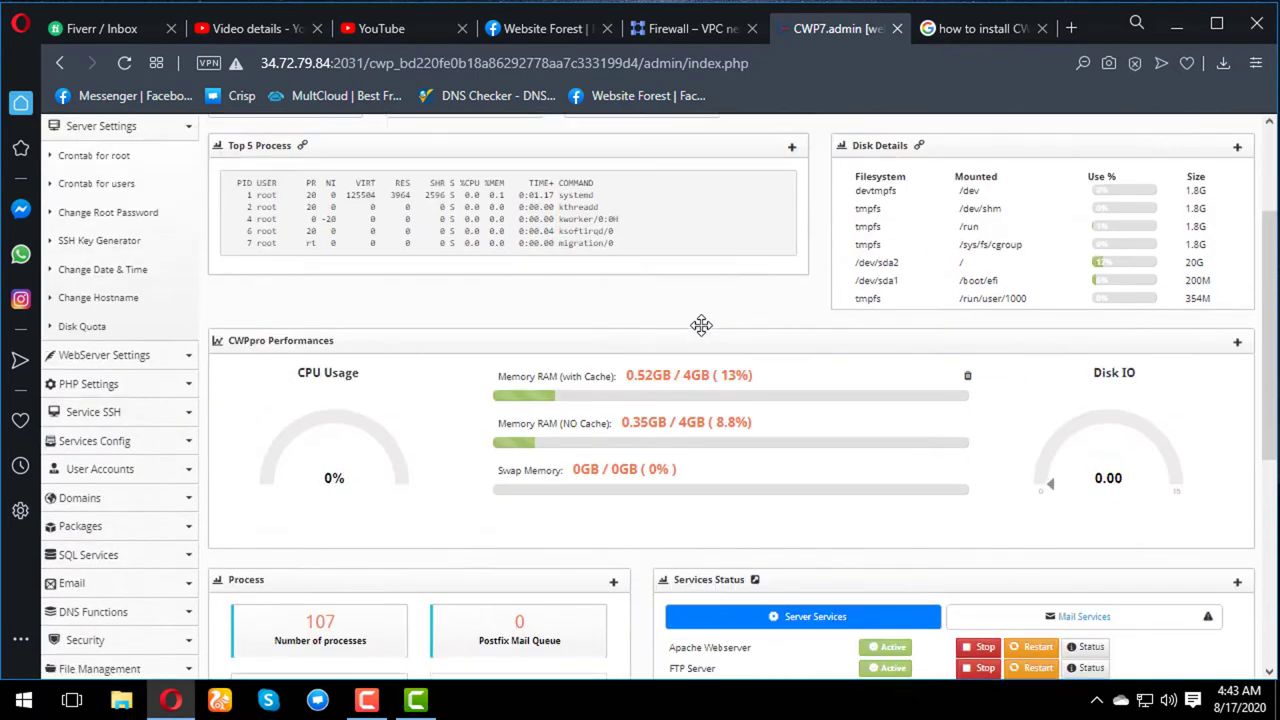
scroll(700, 326, "up", 3)
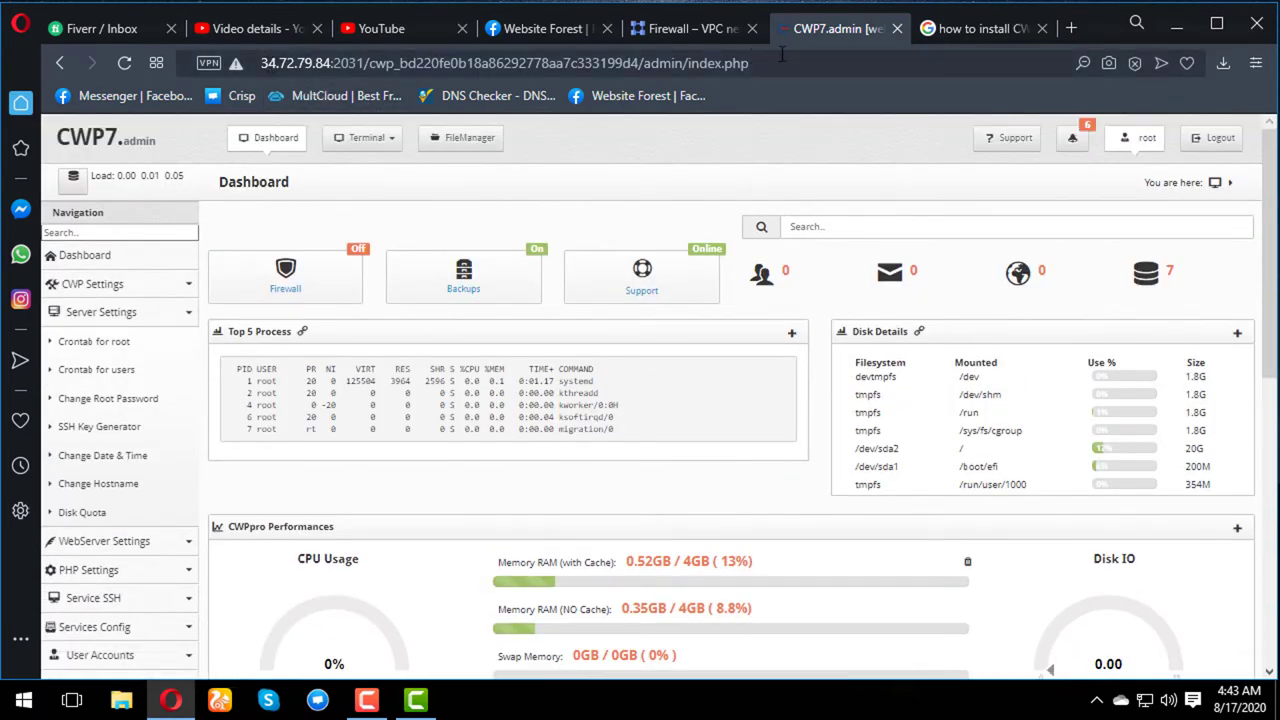
left_click(968, 28)
left_click(1070, 28)
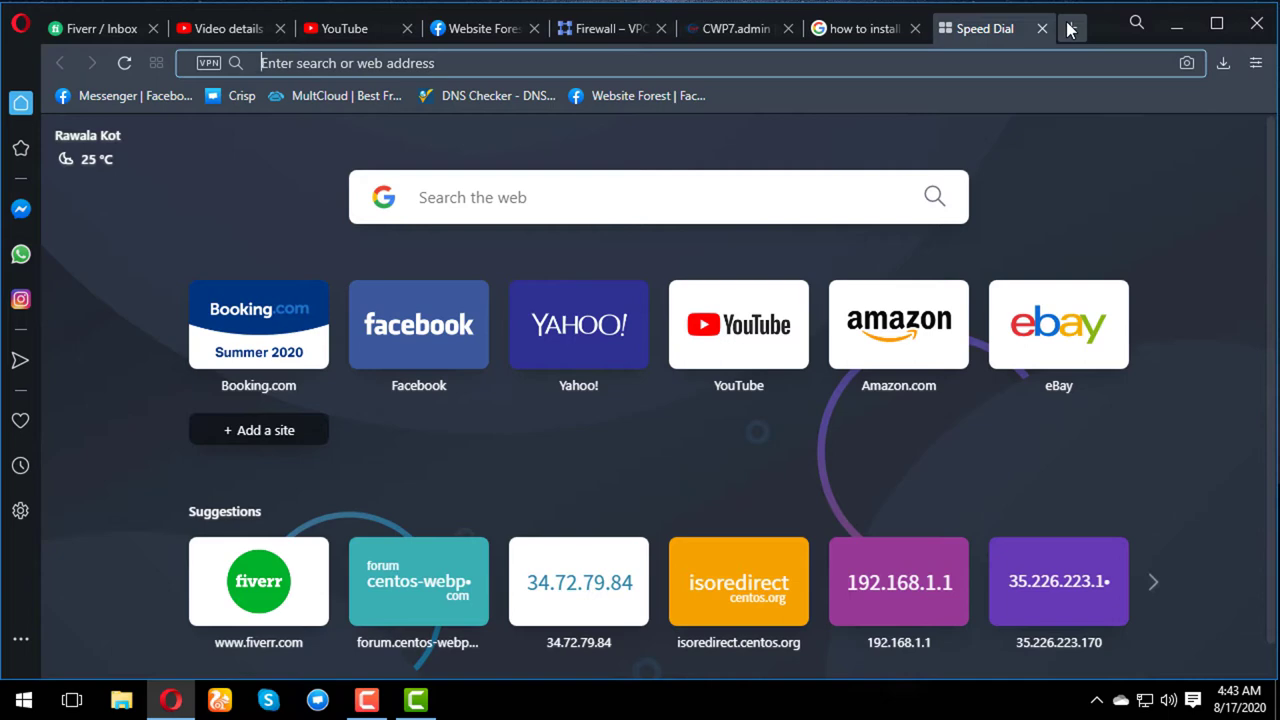
- Load the cPanel login page at delta.cloudns.io:2083
type("delta.cloudns.io:2087")
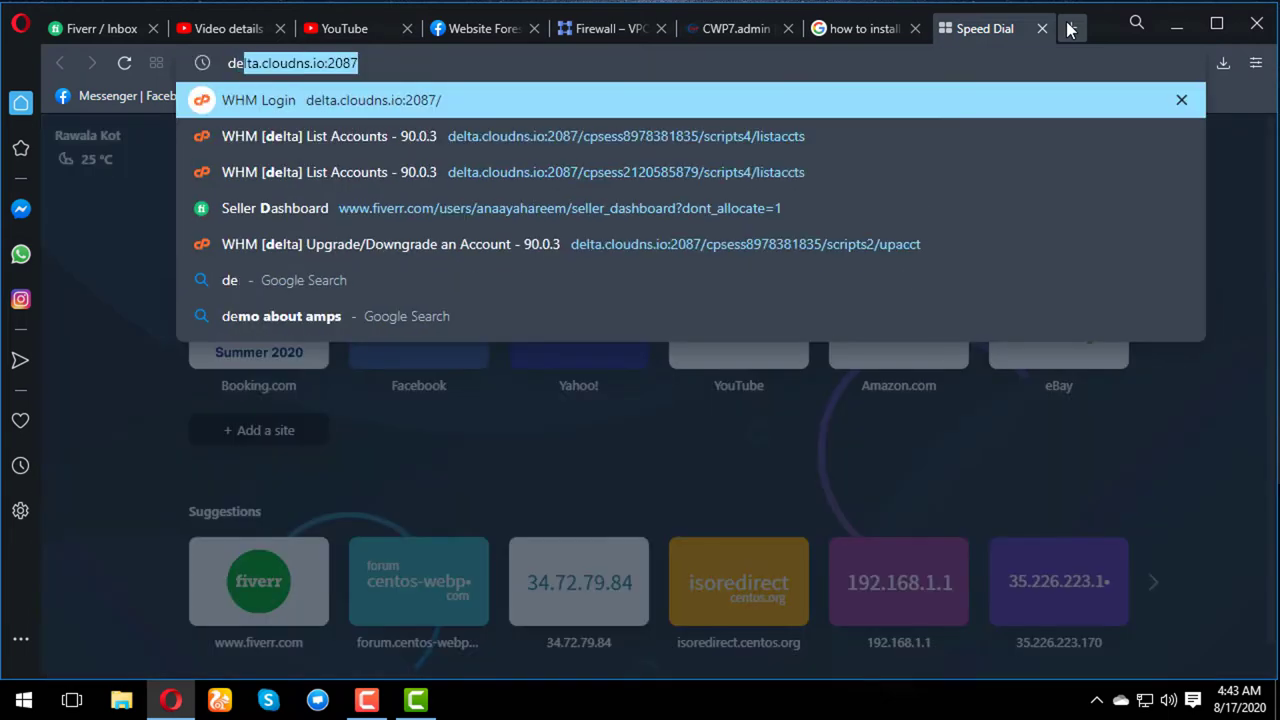
key("Right")
key("BackSpace")
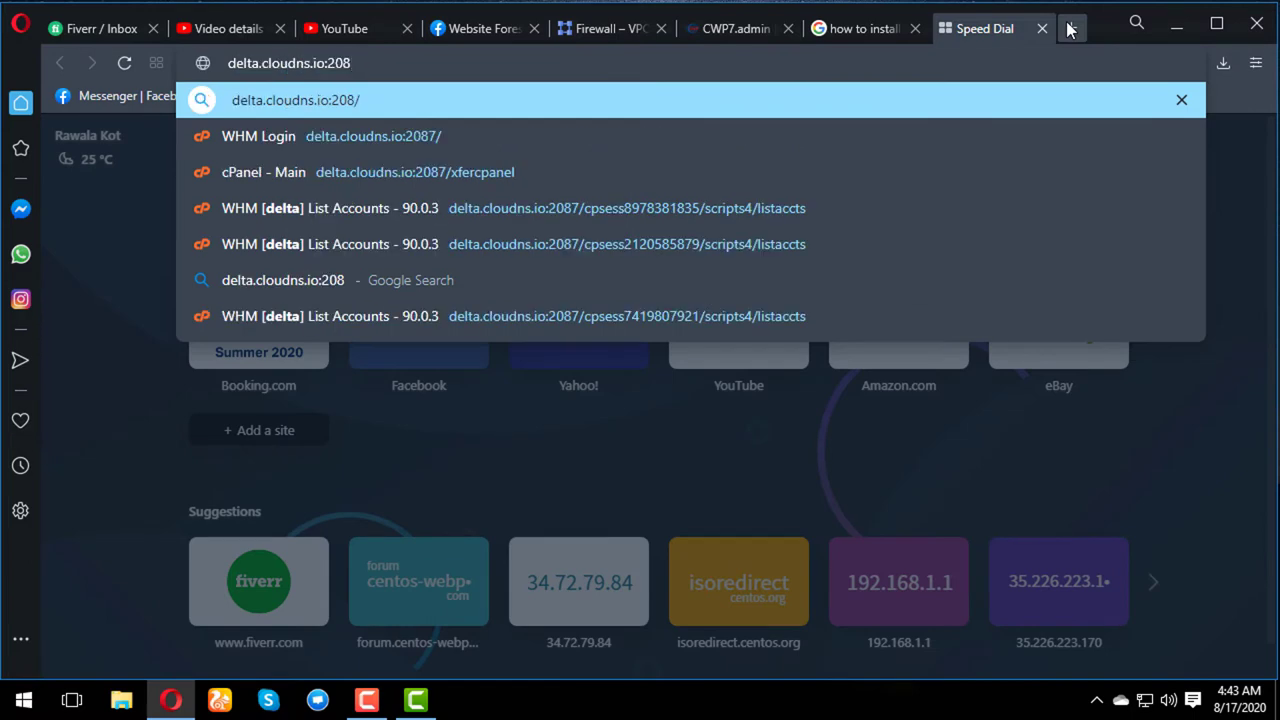
type("3")
key("Return")
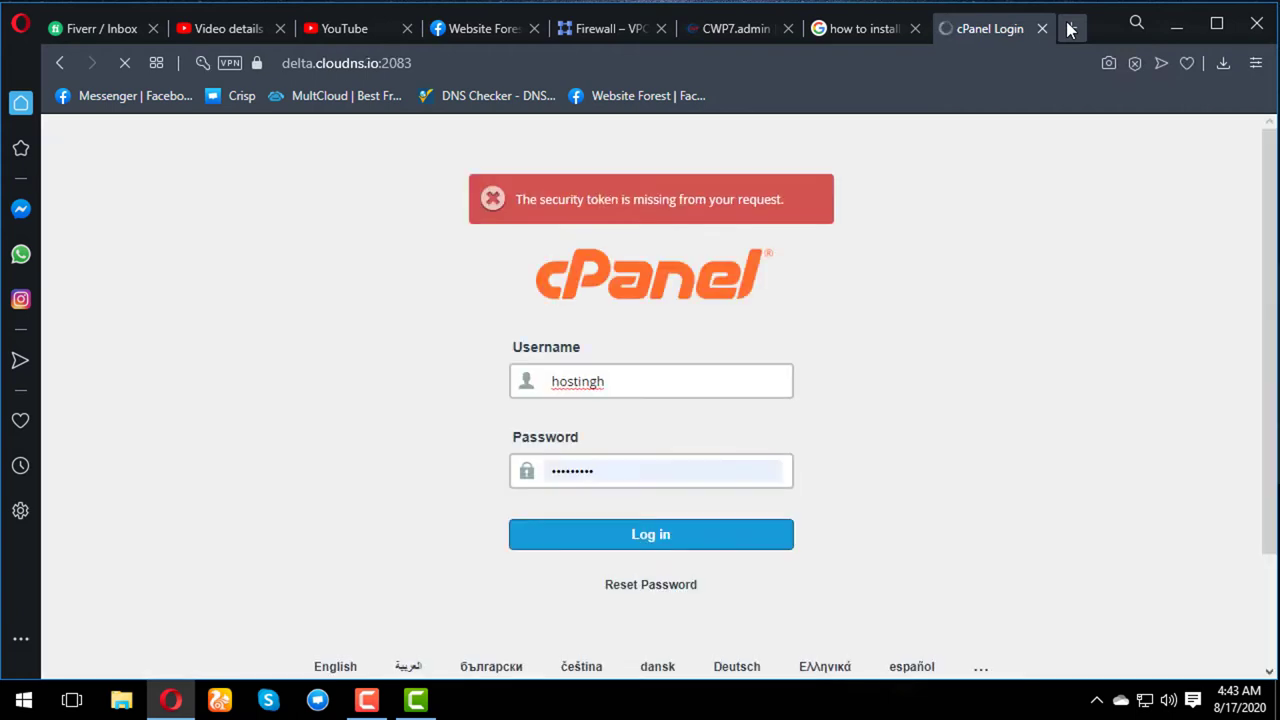
- Log in to cPanel and scroll down to the Zone Editor listing hotnetinfo.com and websiteforest.online
left_click(652, 545)
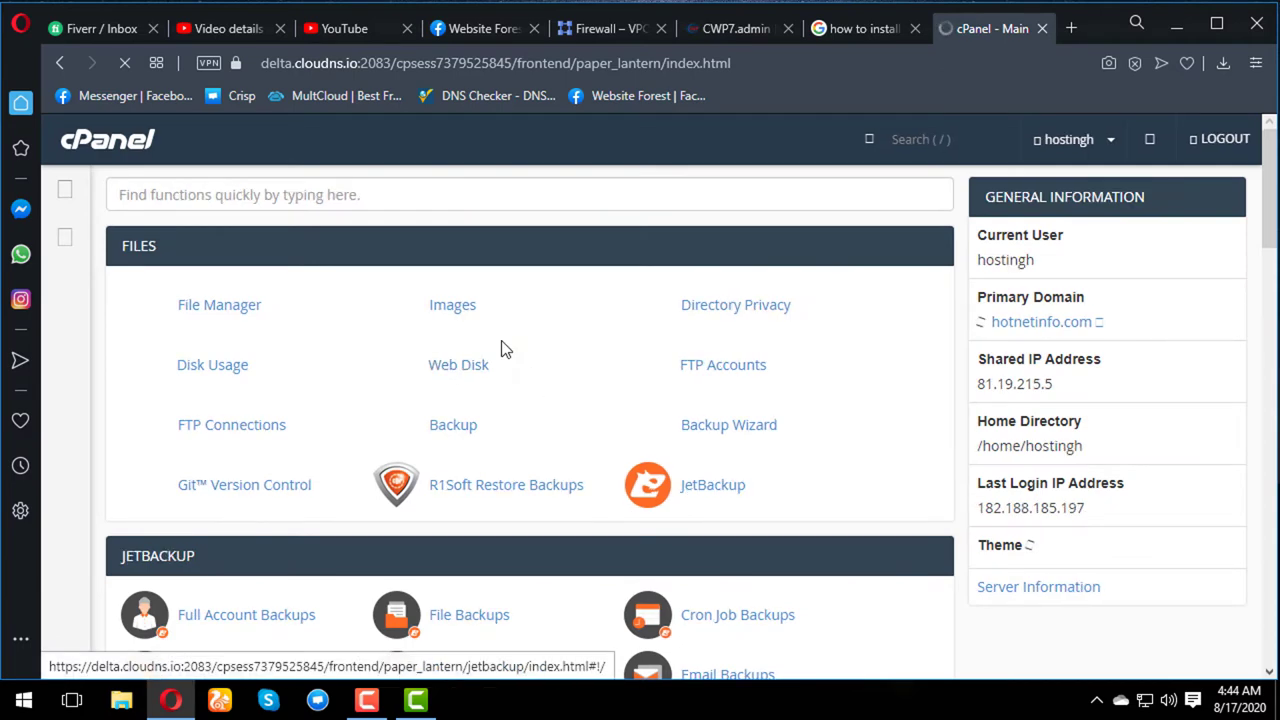
scroll(505, 350, "down", 2)
scroll(503, 348, "down", 5)
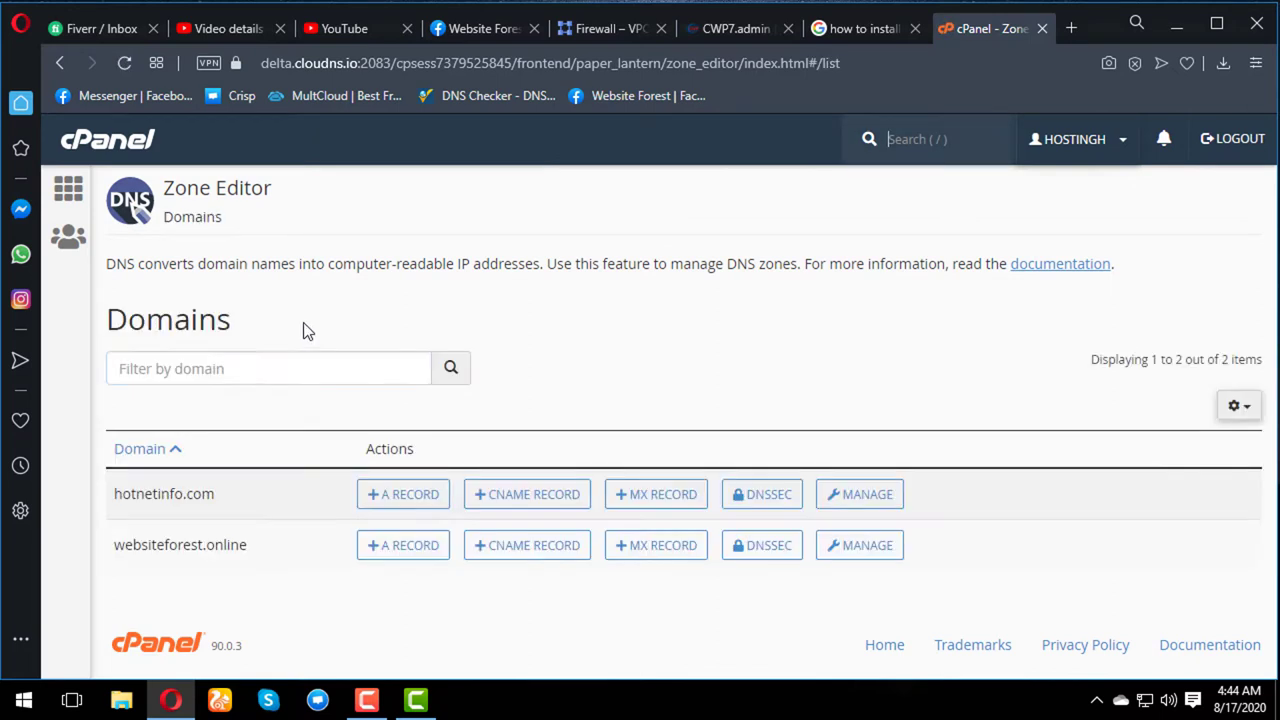
scroll(328, 417, "down", 1)
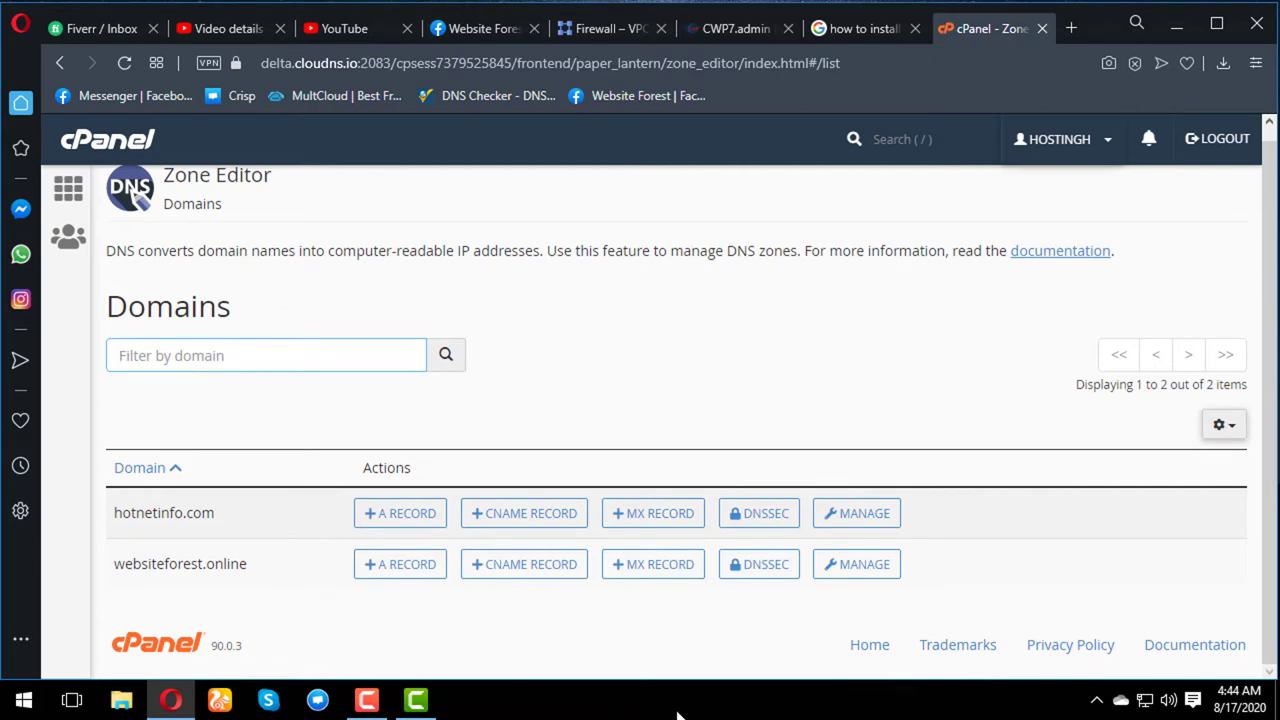
- Manage the websiteforest.online zone and scroll down to its ns1, ns2 and my A records
left_click(846, 566)
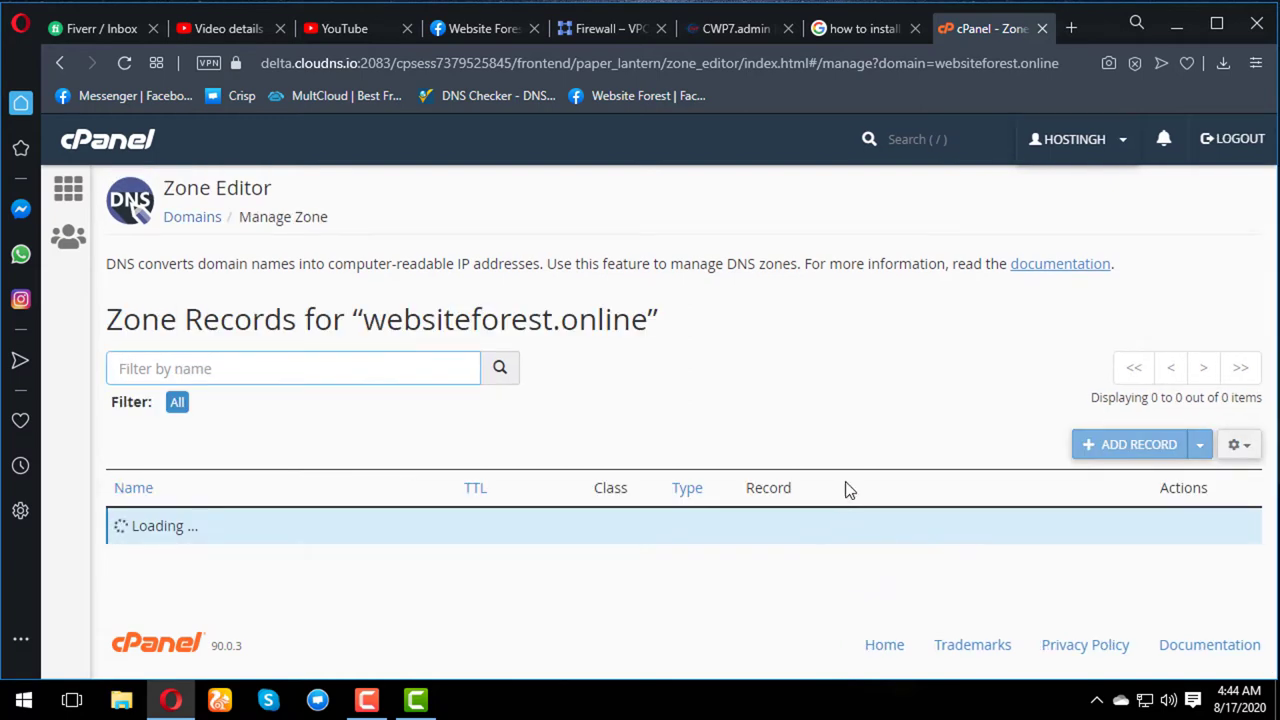
scroll(845, 490, "down", 2)
scroll(845, 483, "down", 1)
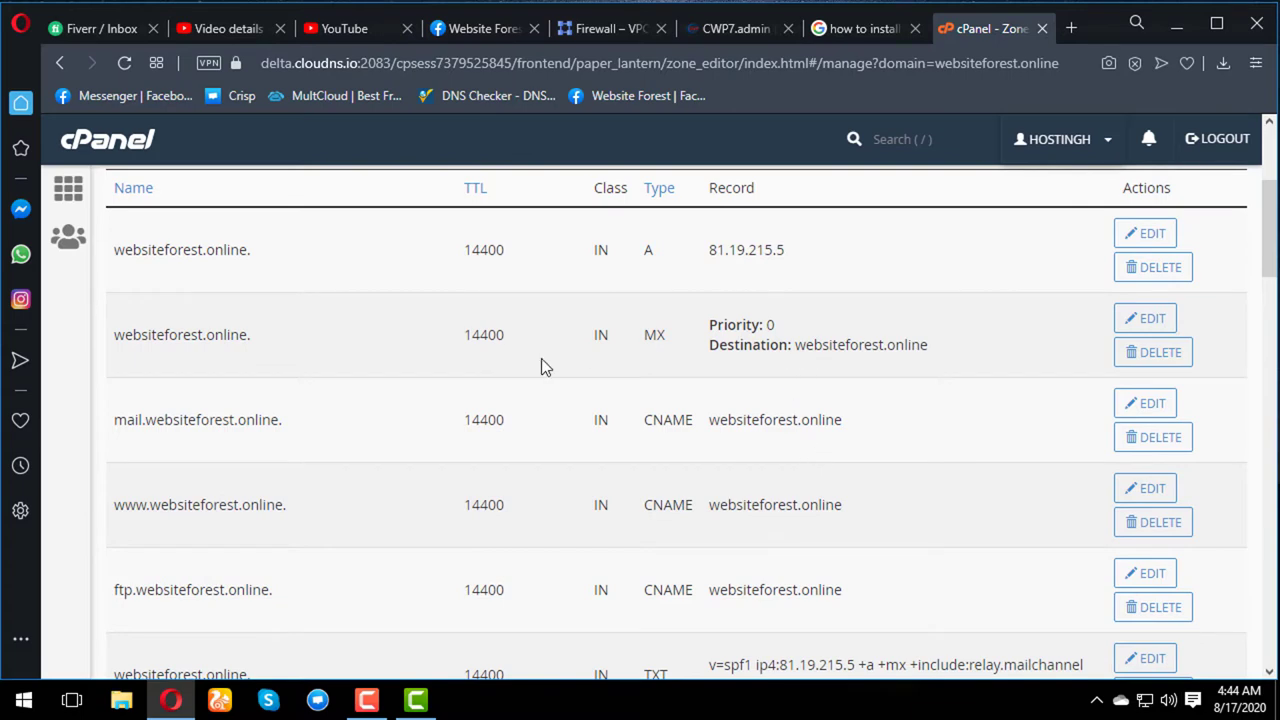
scroll(530, 366, "down", 1)
scroll(532, 368, "down", 5)
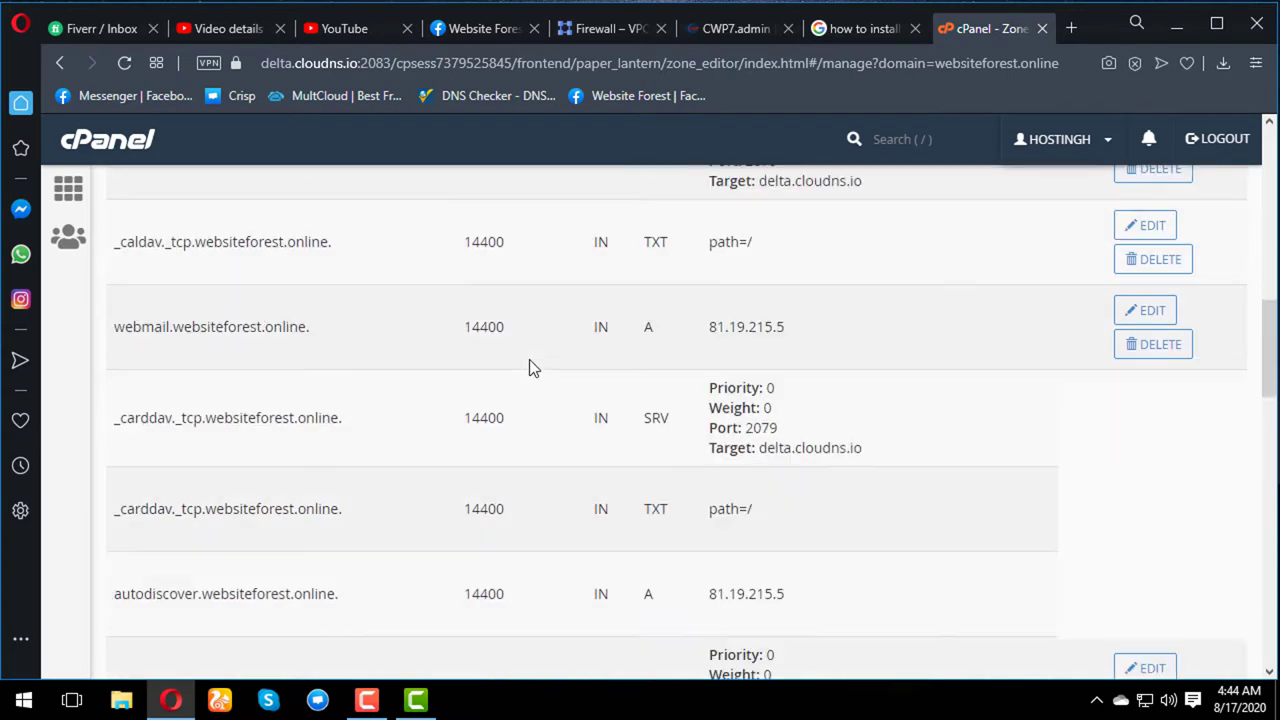
scroll(532, 368, "down", 5)
scroll(532, 368, "down", 15)
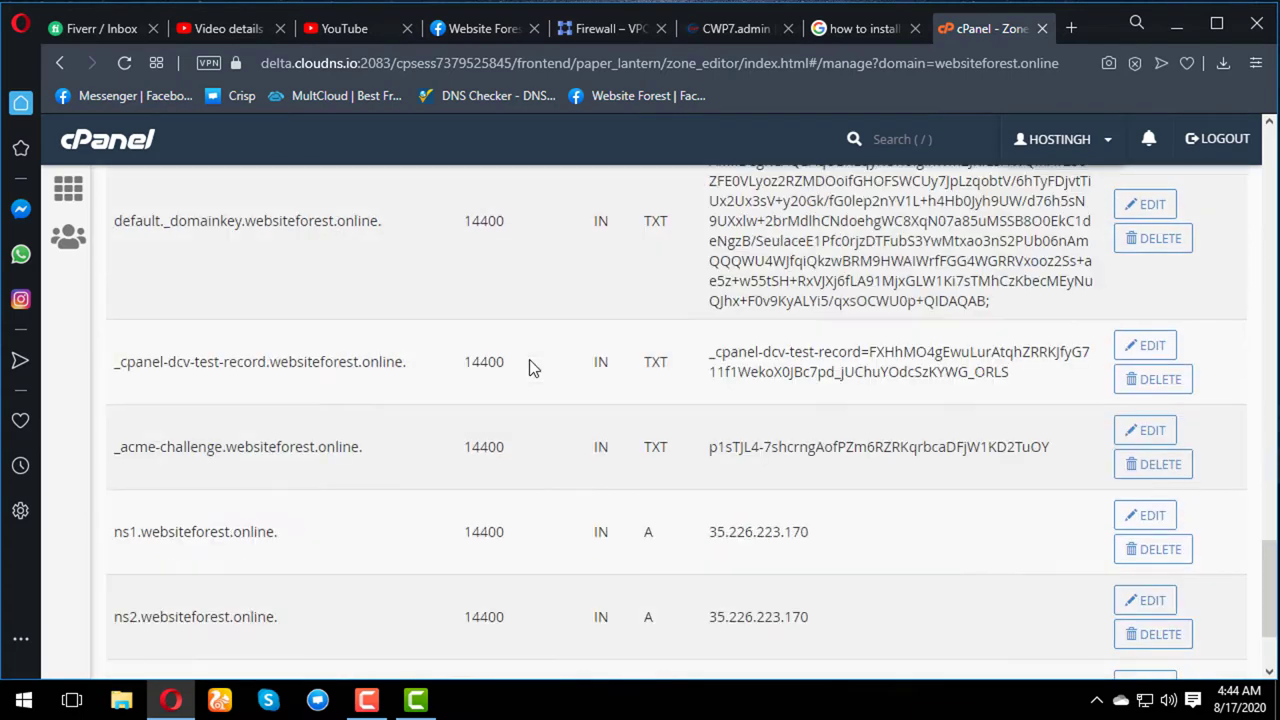
scroll(522, 362, "up", 20)
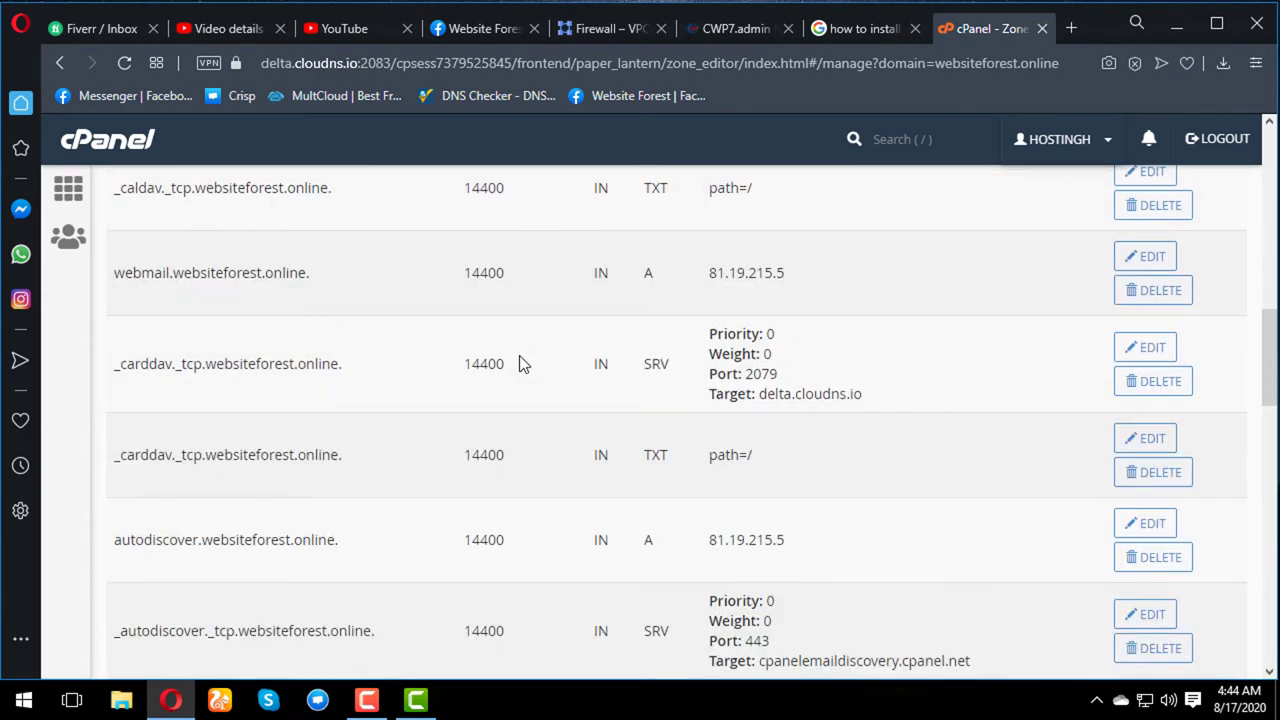
scroll(510, 362, "down", 3)
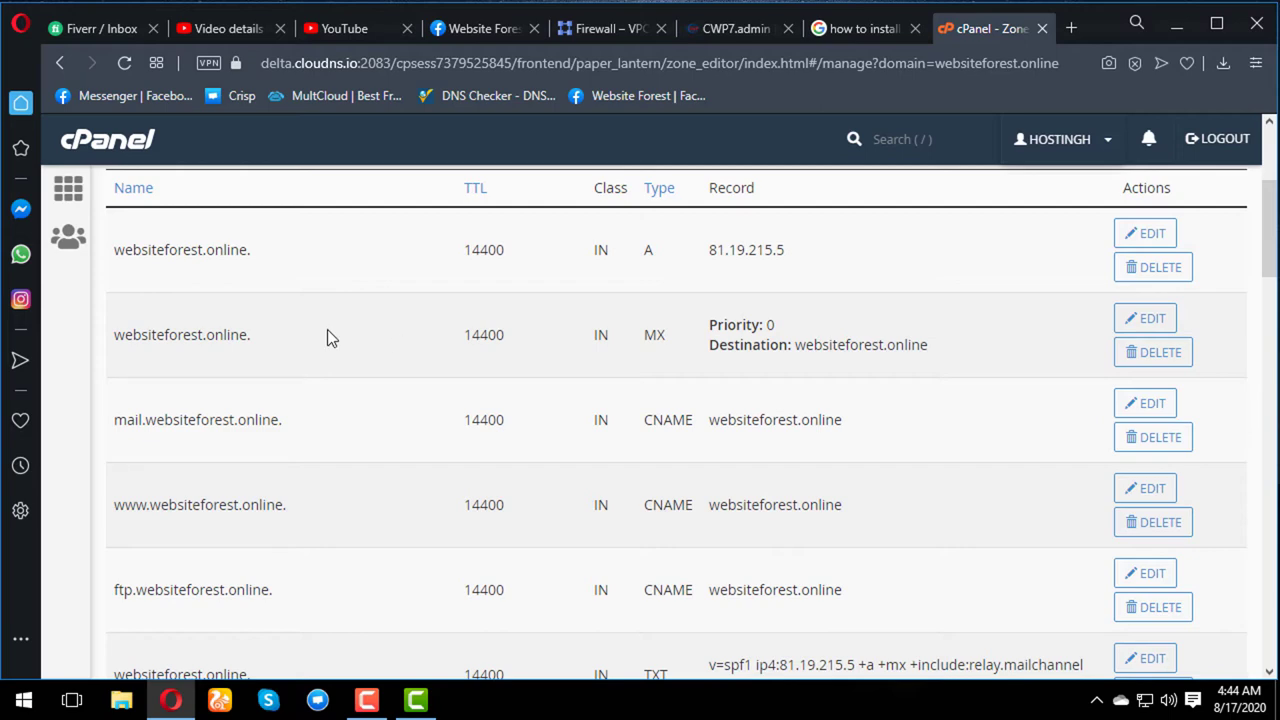
scroll(297, 468, "down", 3)
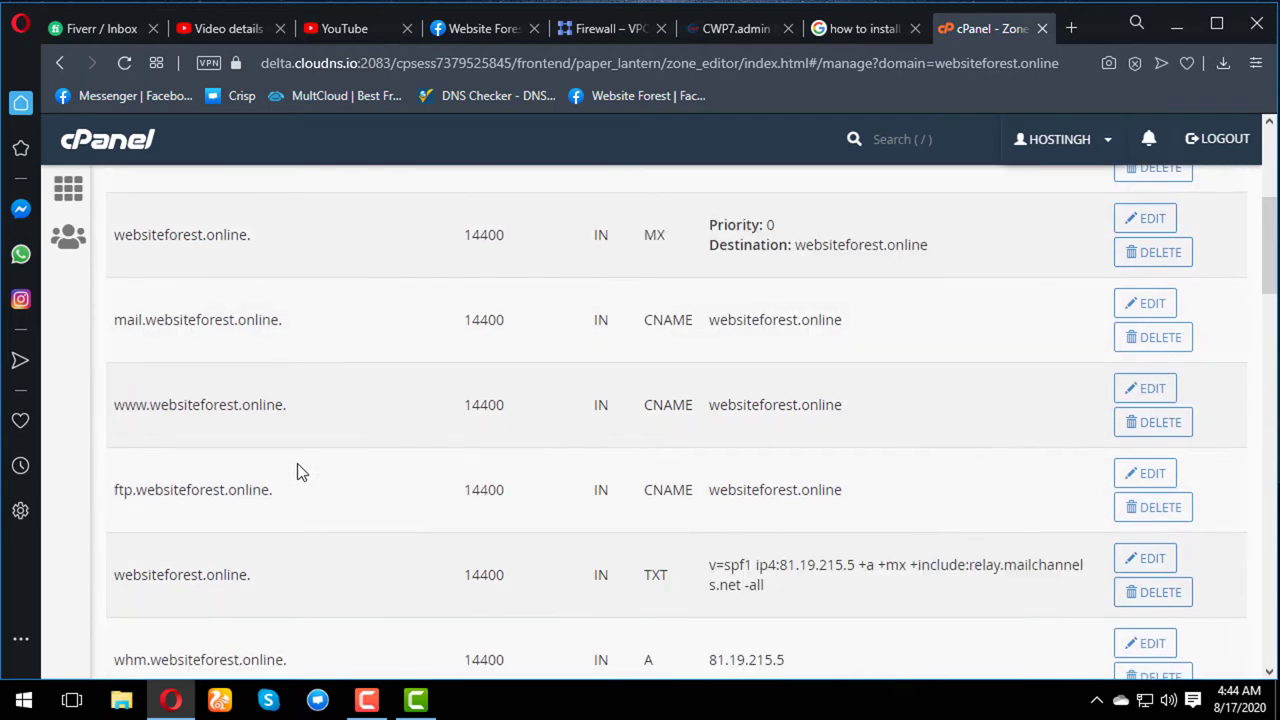
scroll(299, 463, "down", 6)
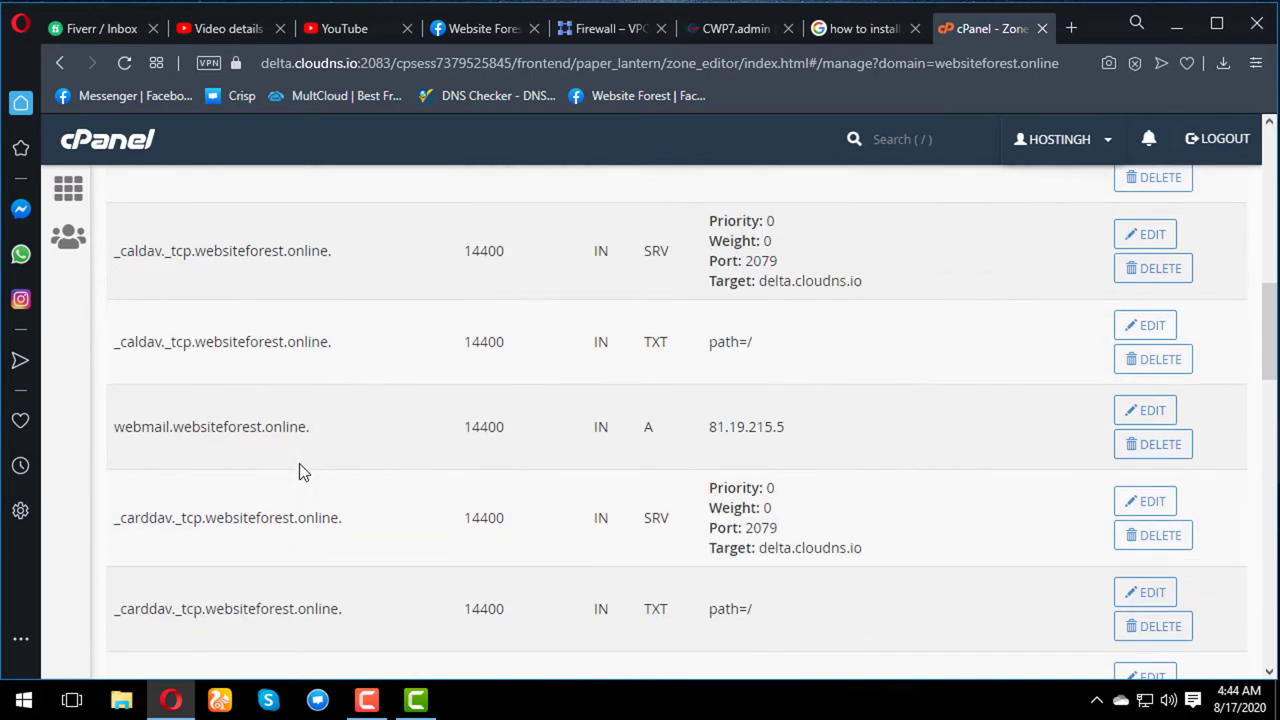
scroll(300, 465, "down", 4)
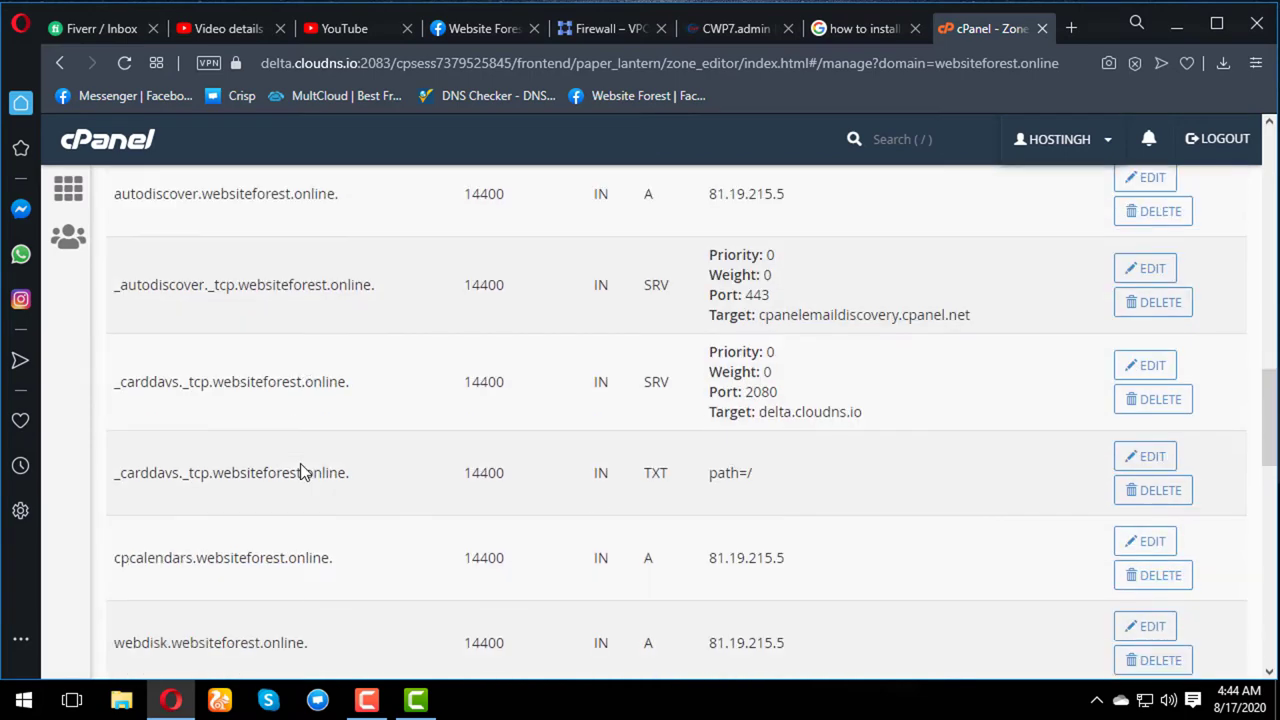
scroll(305, 470, "down", 7)
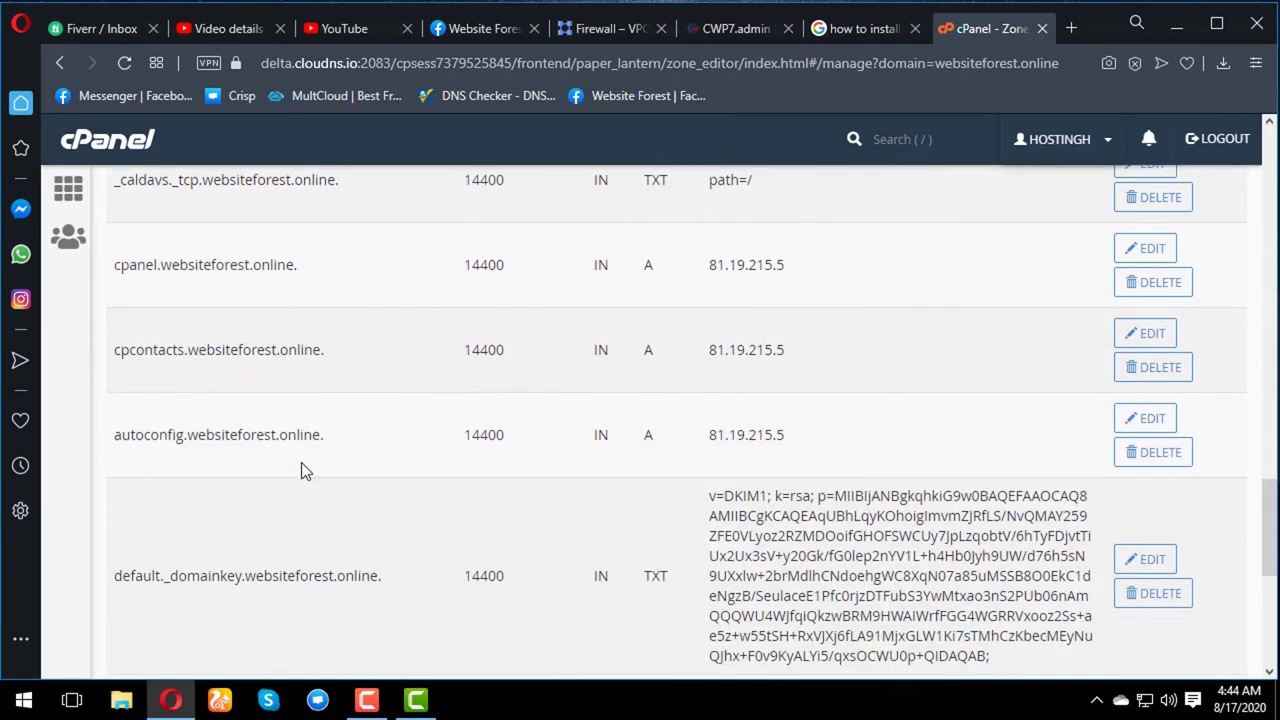
scroll(301, 465, "down", 3)
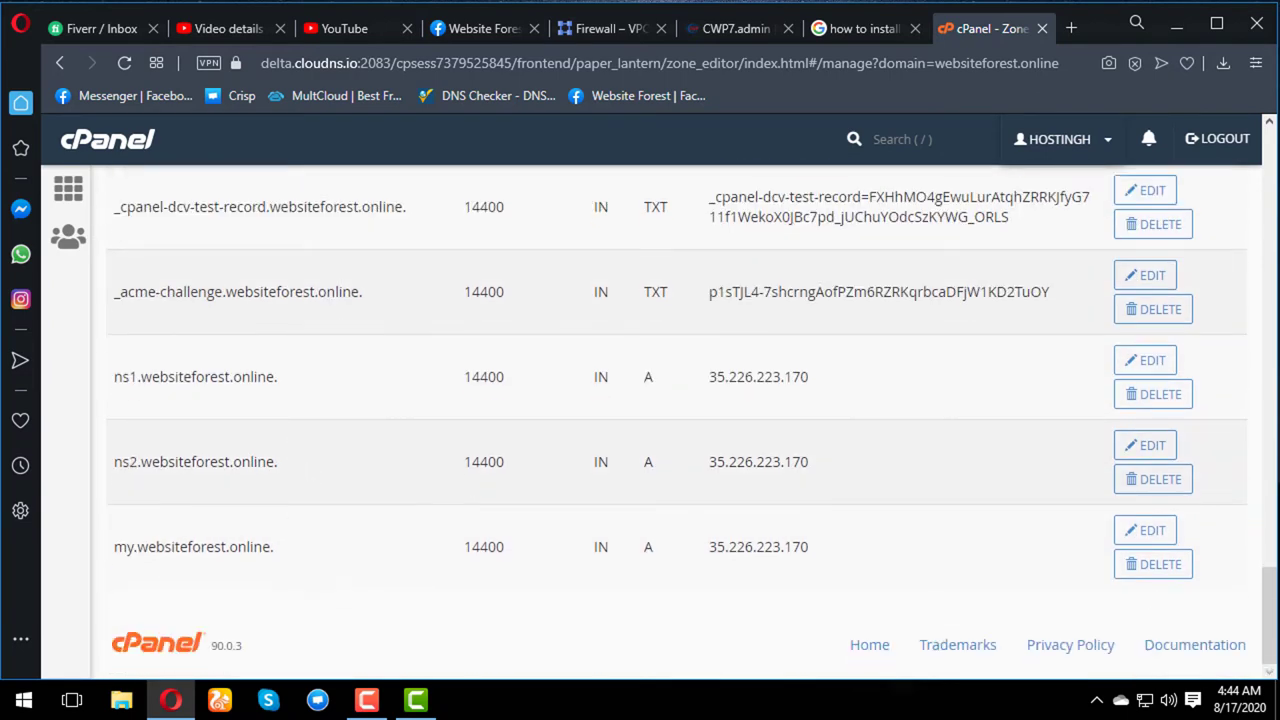
- Start editing the my A record and copy the server IP 34.72.79.84 from the CWP7 admin address
left_click(1150, 539)
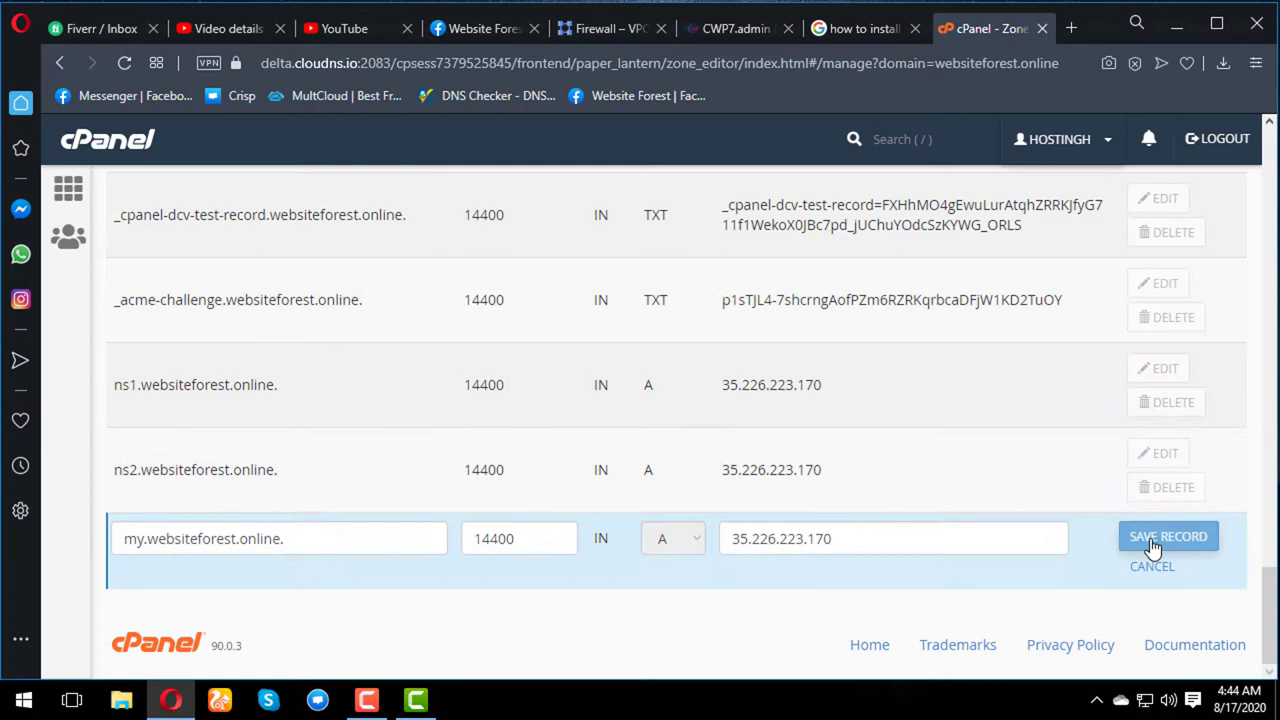
left_click(931, 531)
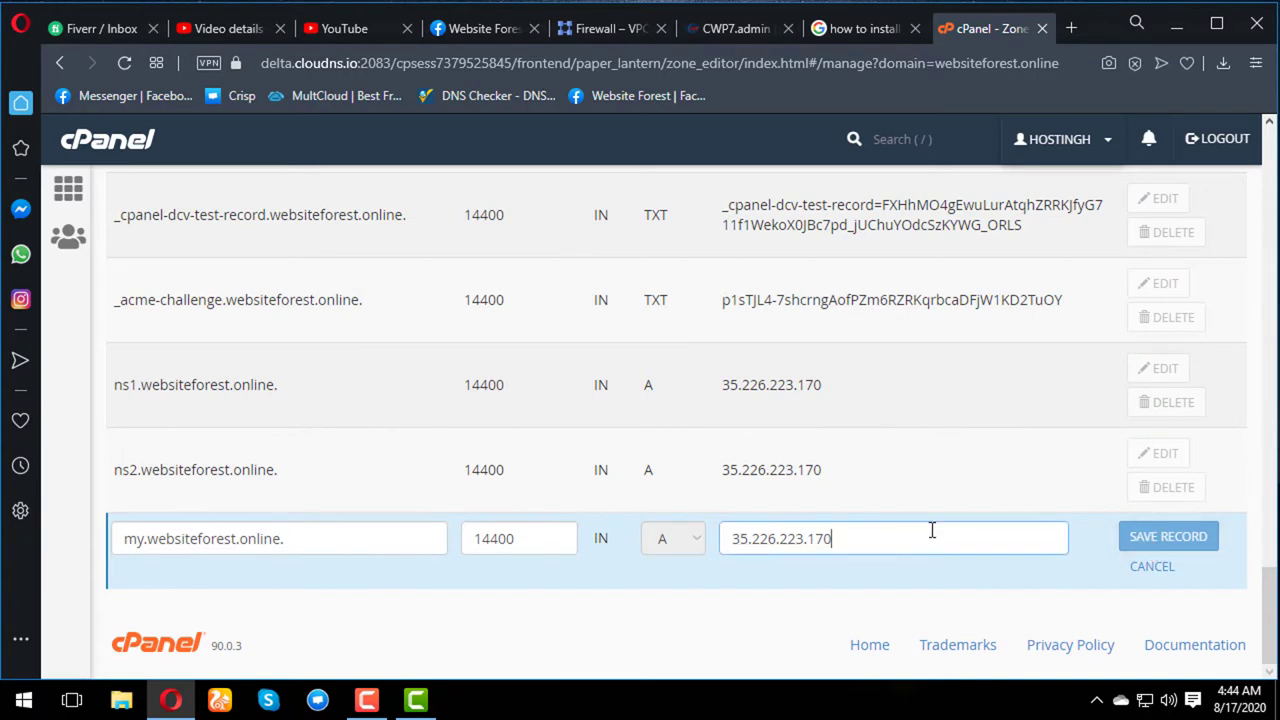
left_click(707, 32)
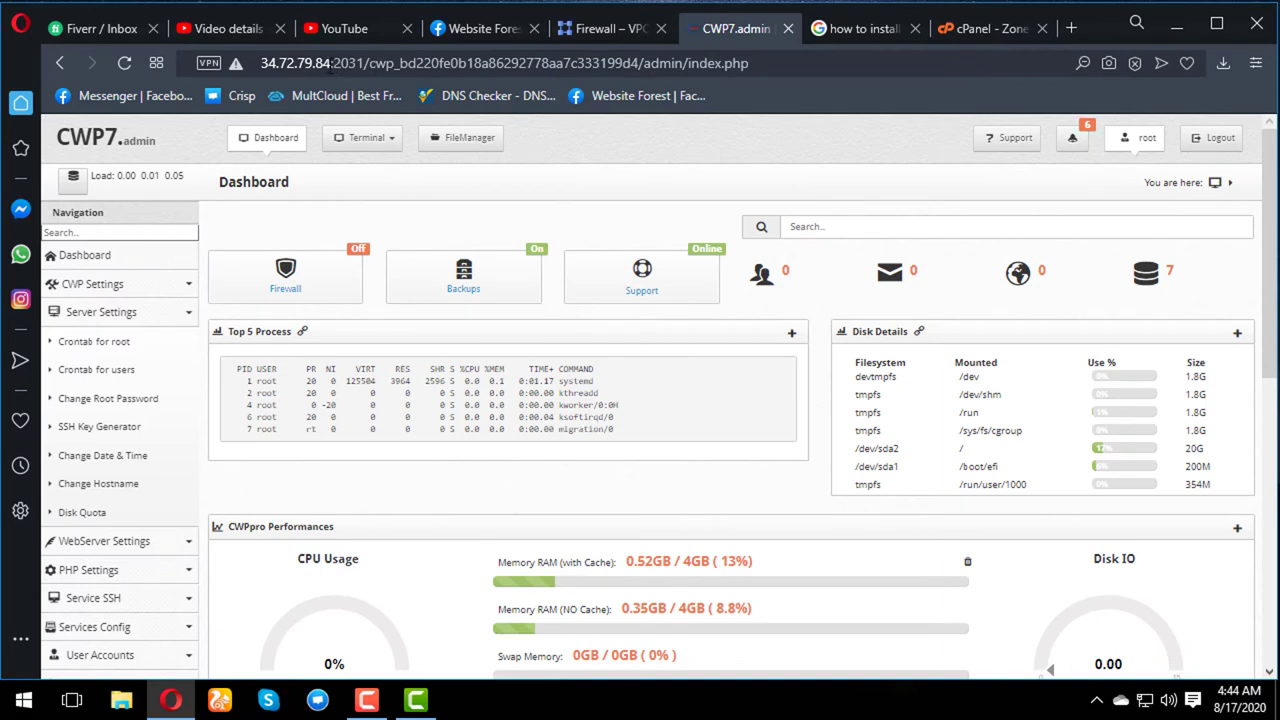
left_click(331, 63)
left_click_drag(331, 63, 262, 64)
key("ctrl+c")
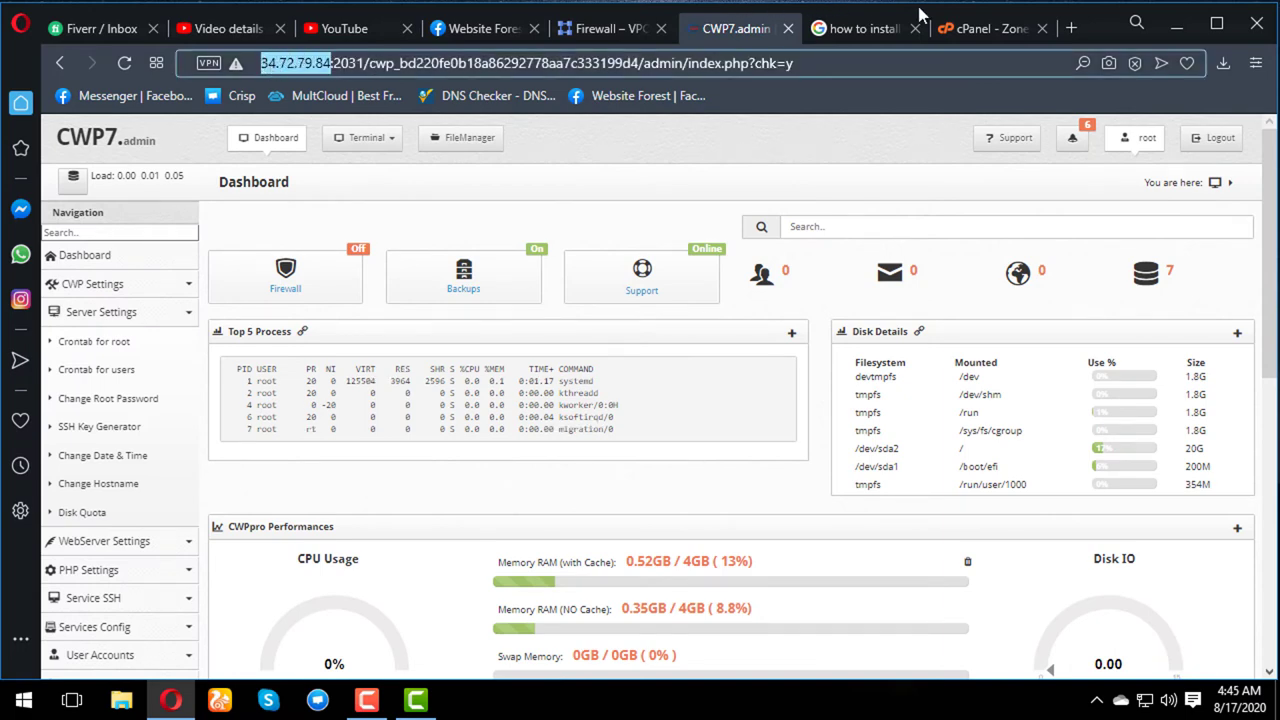
- Replace the my record's IP 35.226.223.170 with 34.72.79.84, removing the stray https prefix, and save
left_click(983, 28)
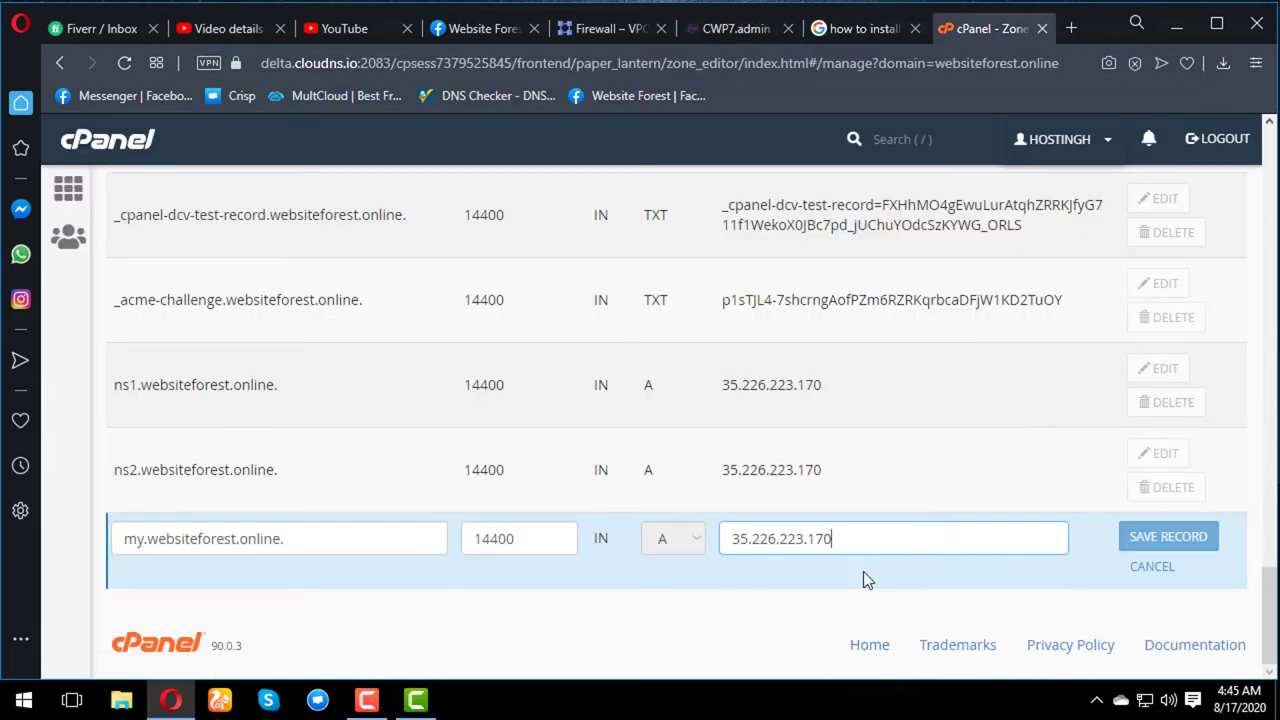
left_click_drag(863, 532, 688, 524)
key("ctrl+v")
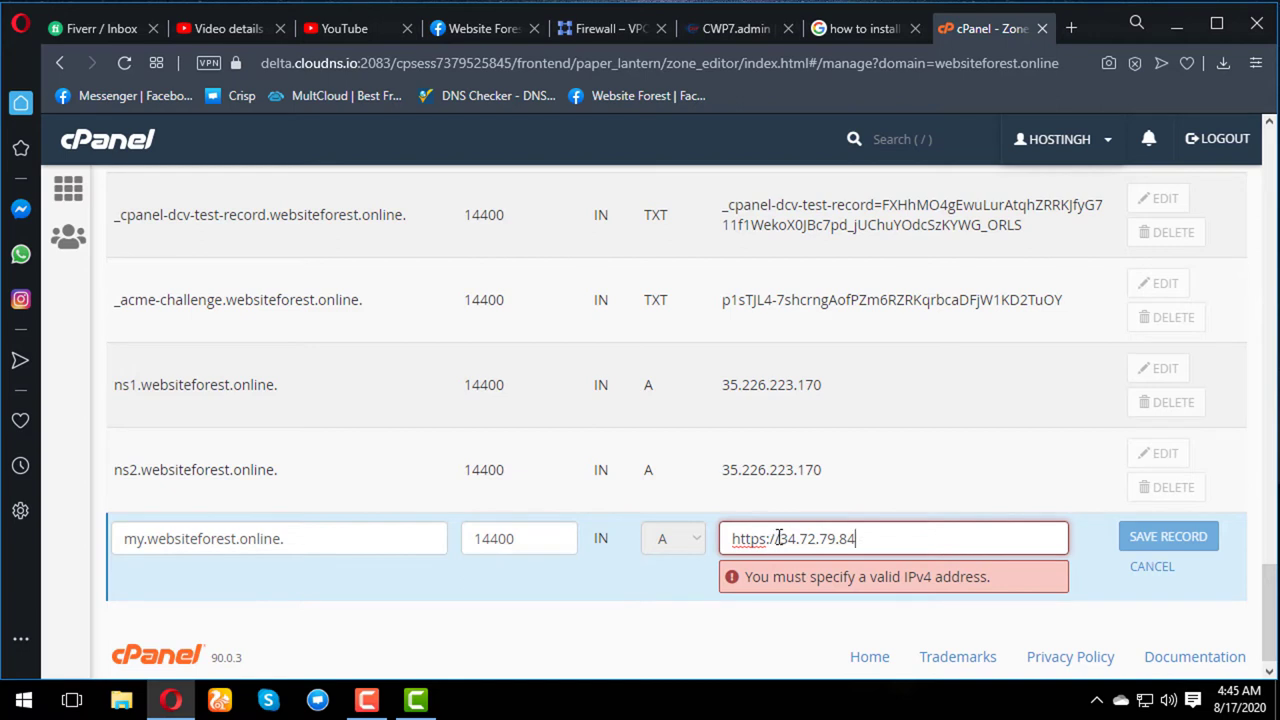
left_click_drag(777, 539, 672, 539)
key("BackSpace")
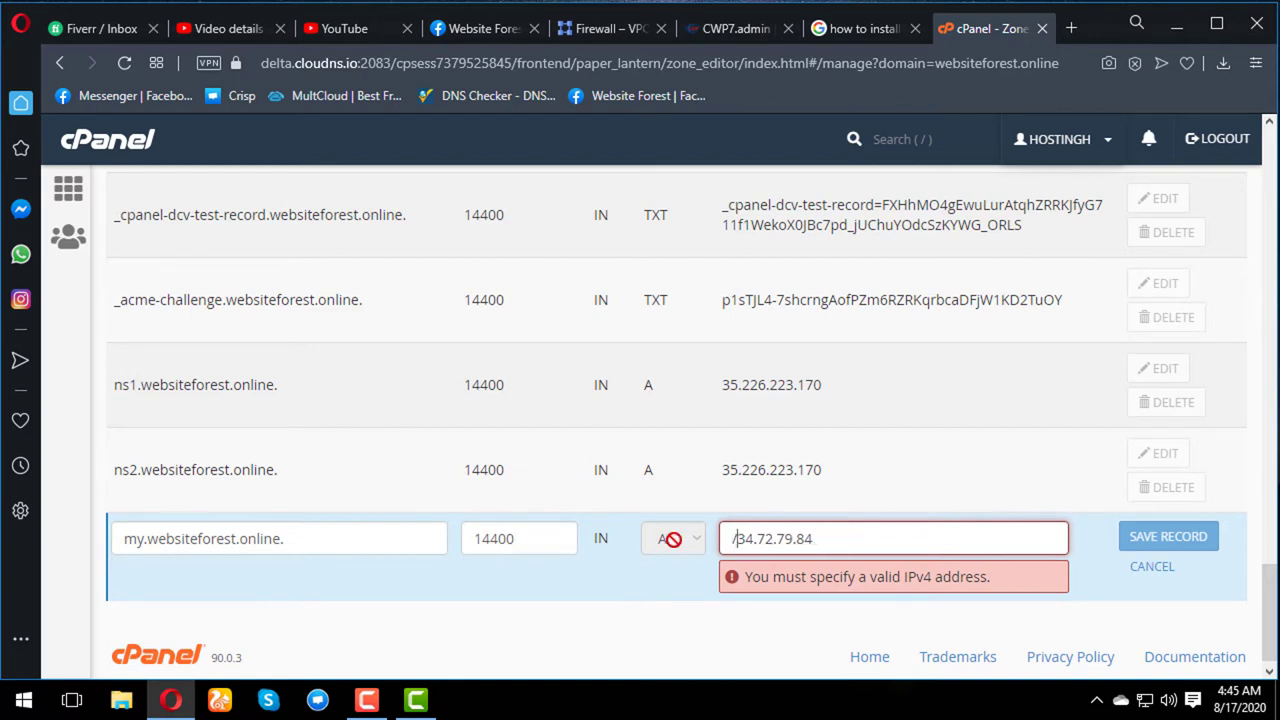
key("Delete")
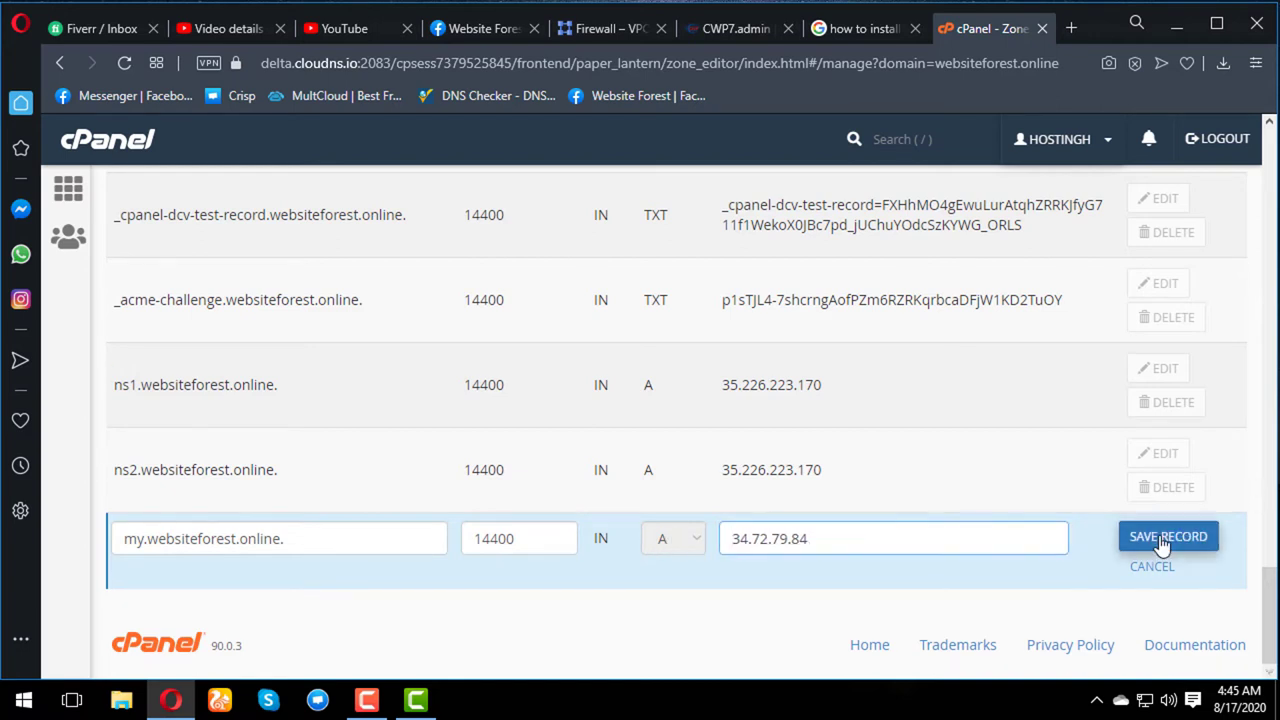
left_click(1148, 548)
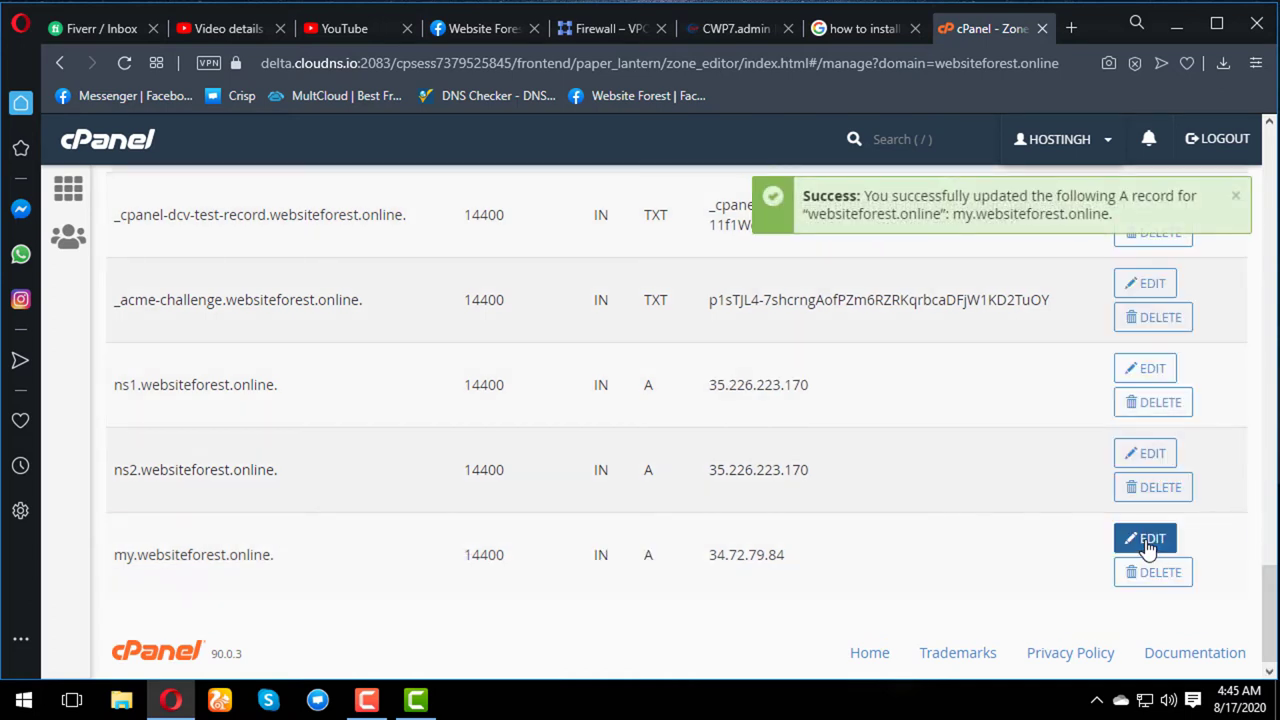
left_click(1140, 455)
left_click_drag(834, 457, 708, 455)
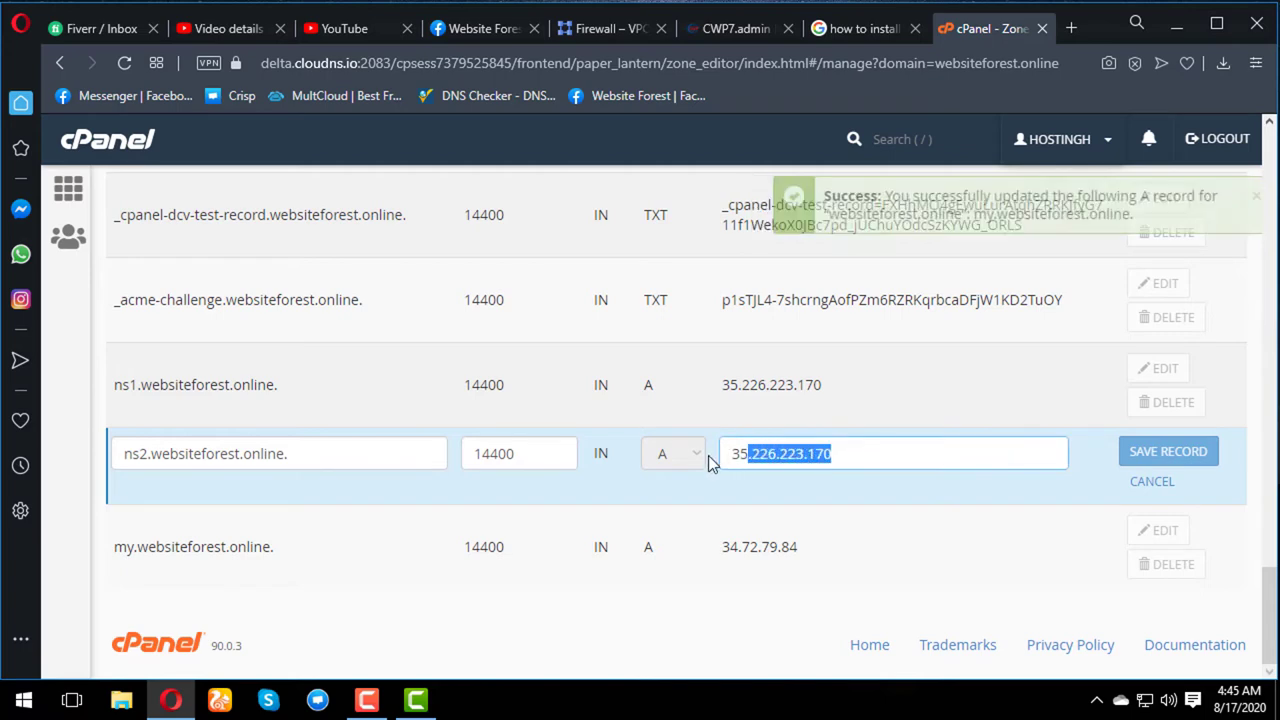
key("ctrl+a")
key("ctrl+v")
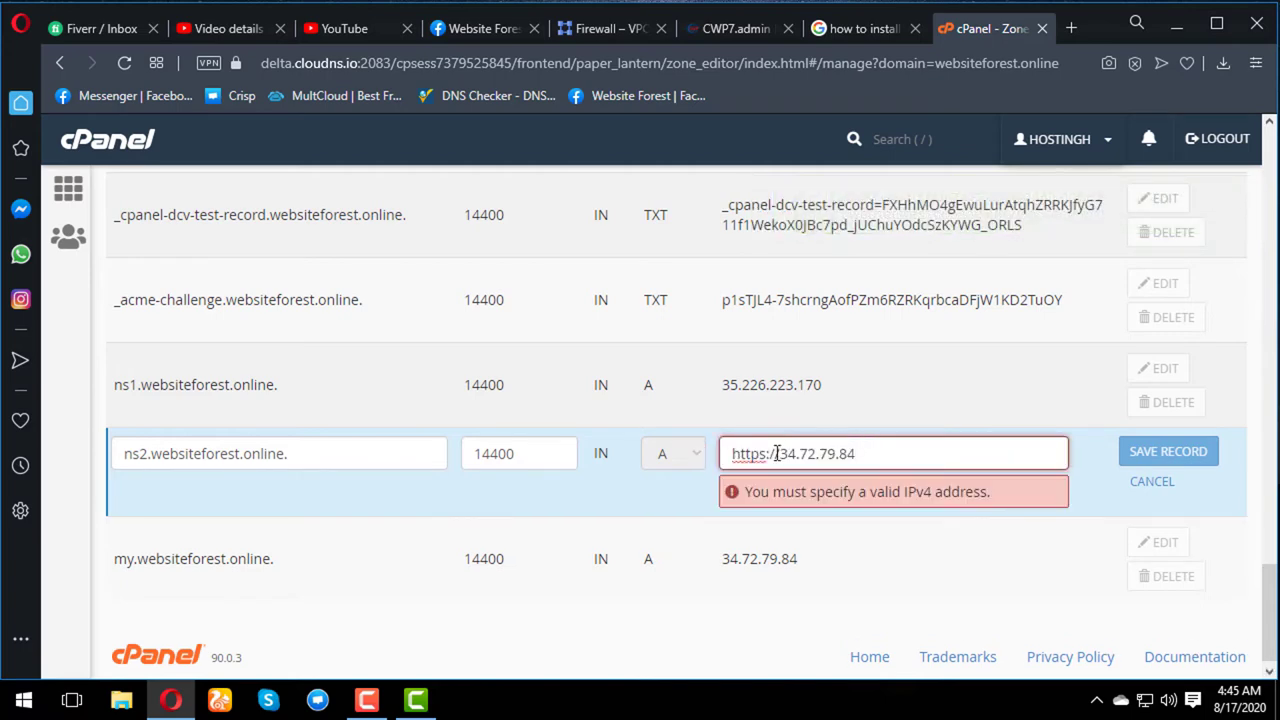
left_click_drag(777, 453, 668, 445)
key("BackSpace")
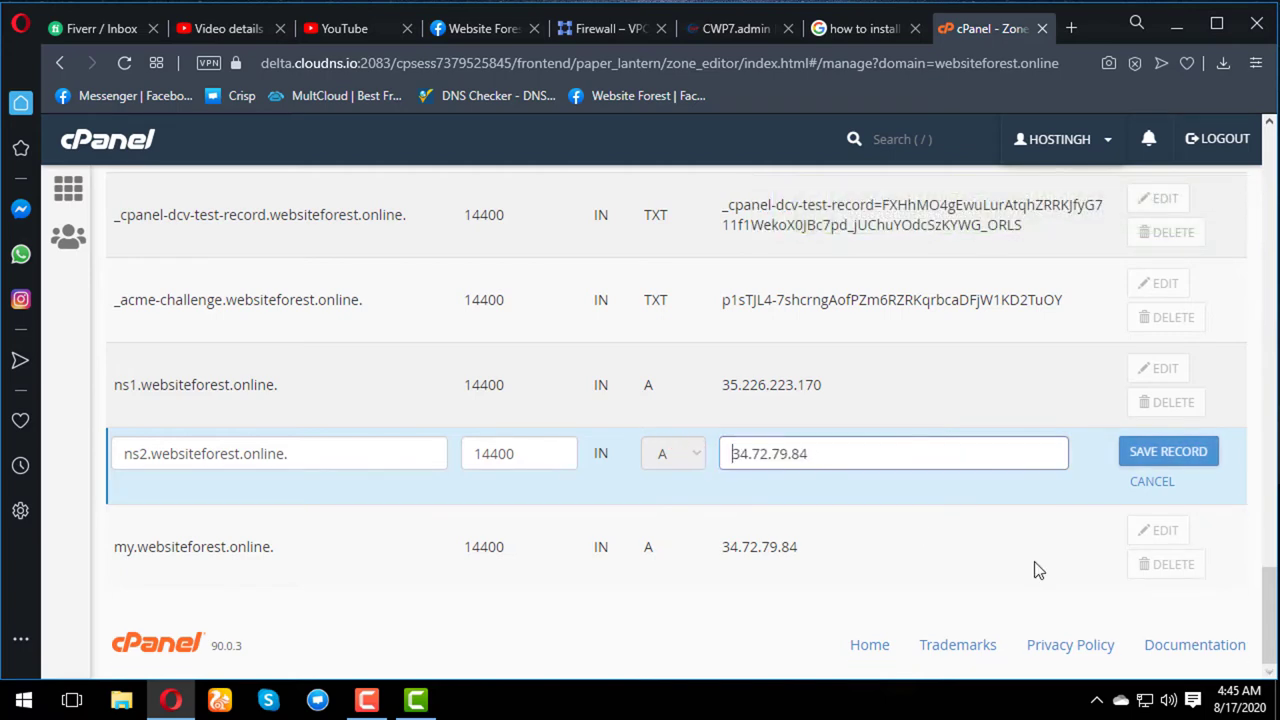
key("Return")
- Add a blank zone record, then discard it unchanged
scroll(1043, 490, "up", 20)
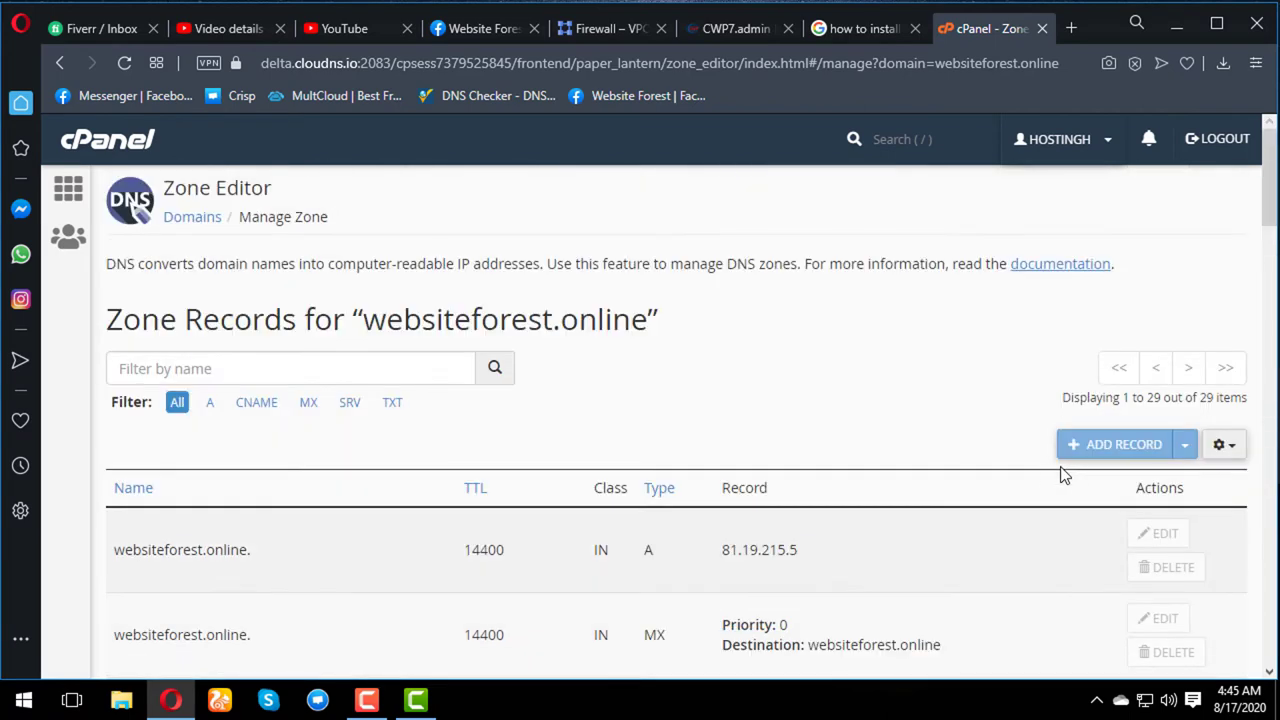
scroll(1100, 450, "down", 10)
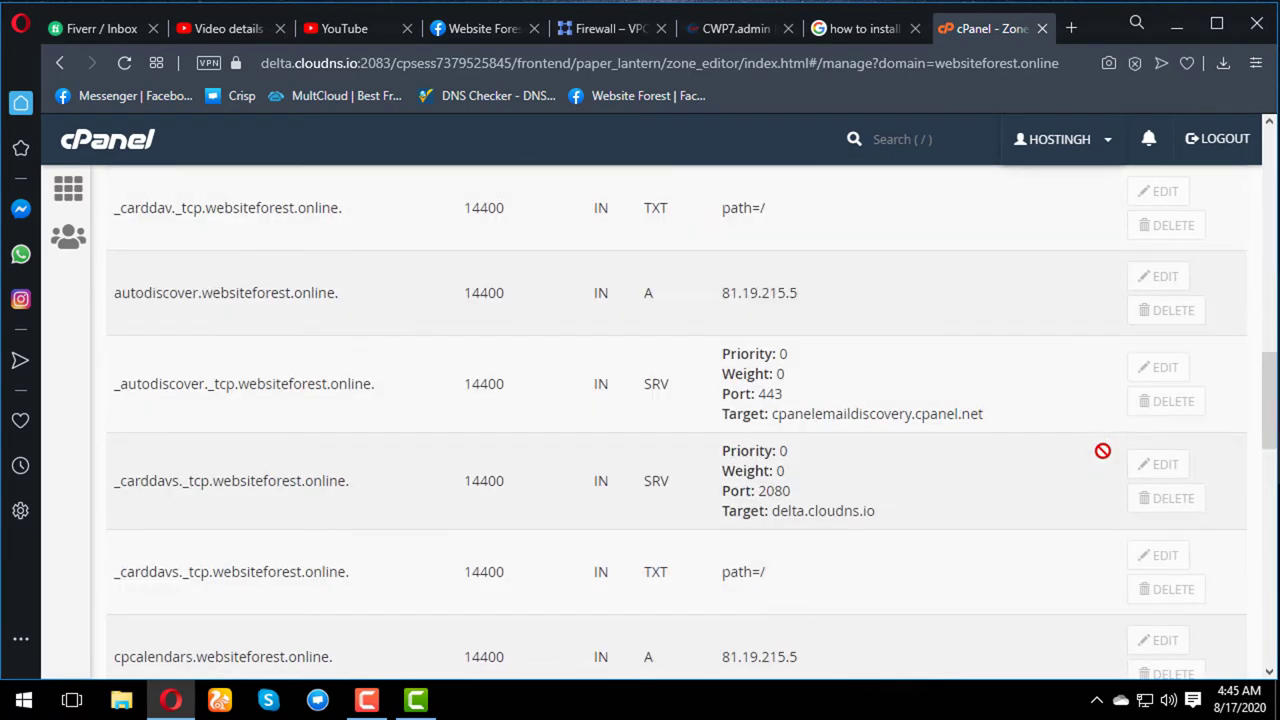
scroll(1102, 451, "down", 5)
scroll(1102, 452, "down", 2)
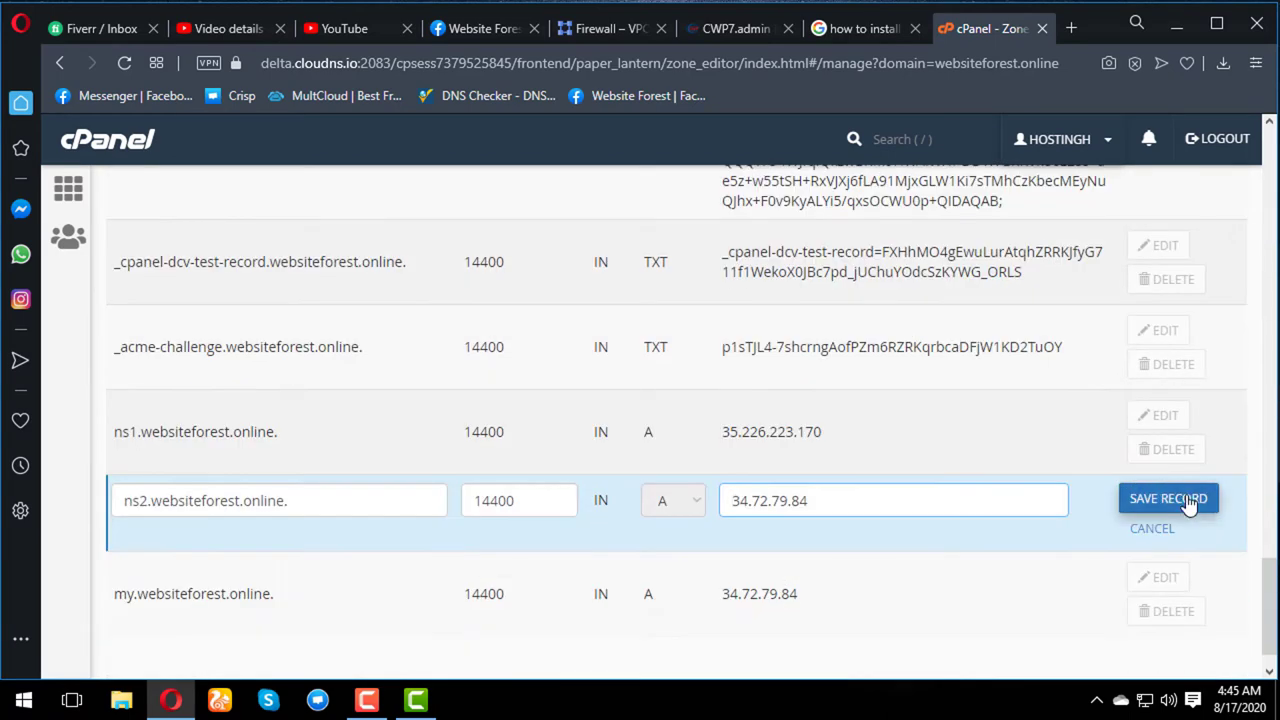
scroll(1091, 477, "up", 8)
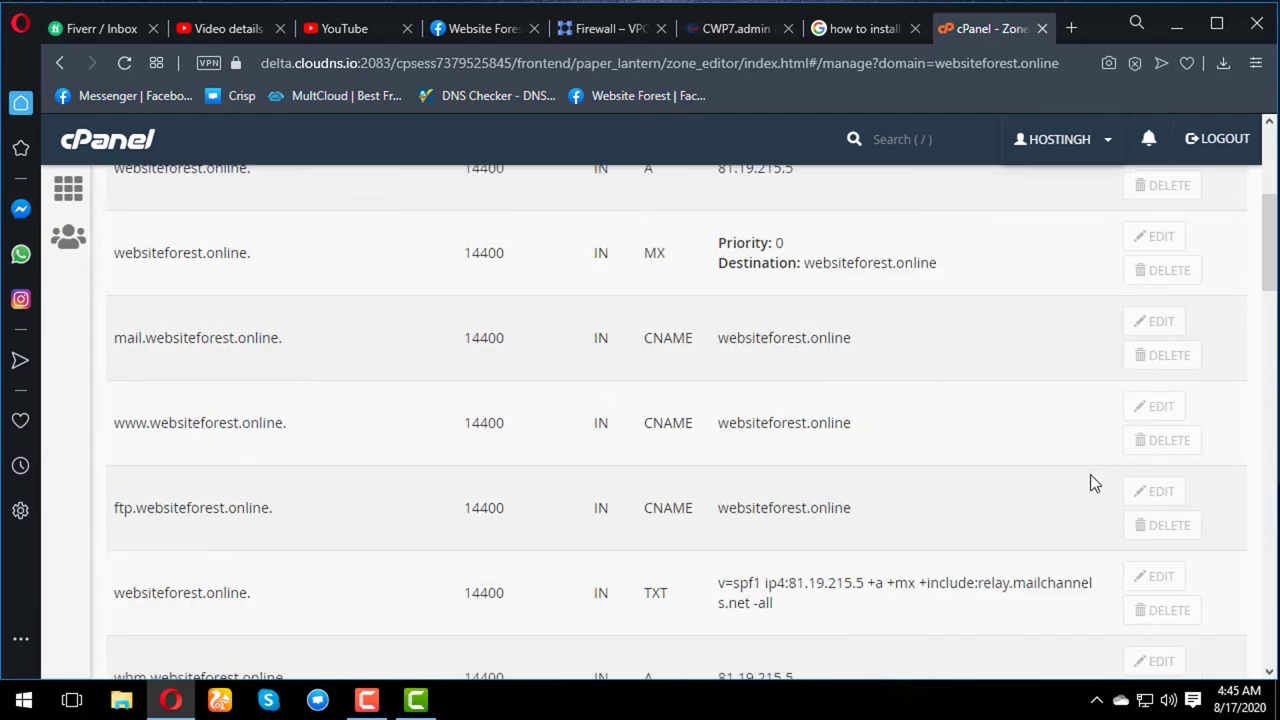
scroll(1090, 474, "up", 4)
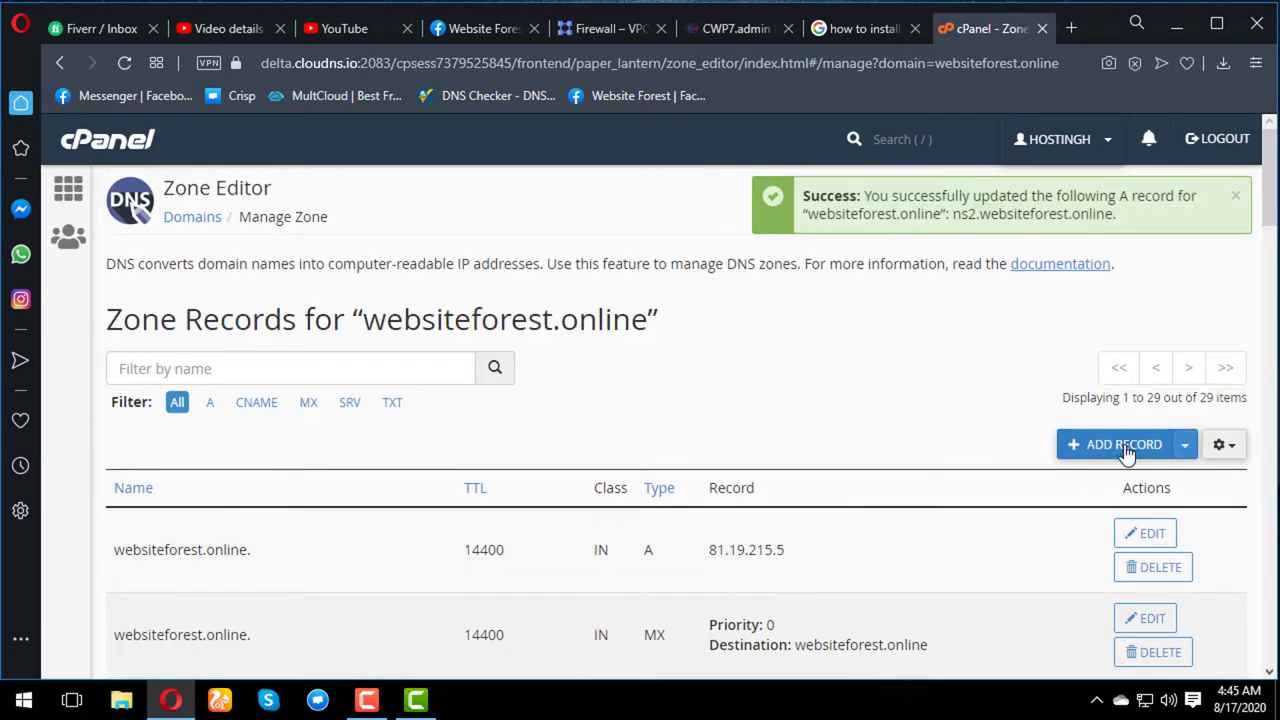
left_click(1127, 453)
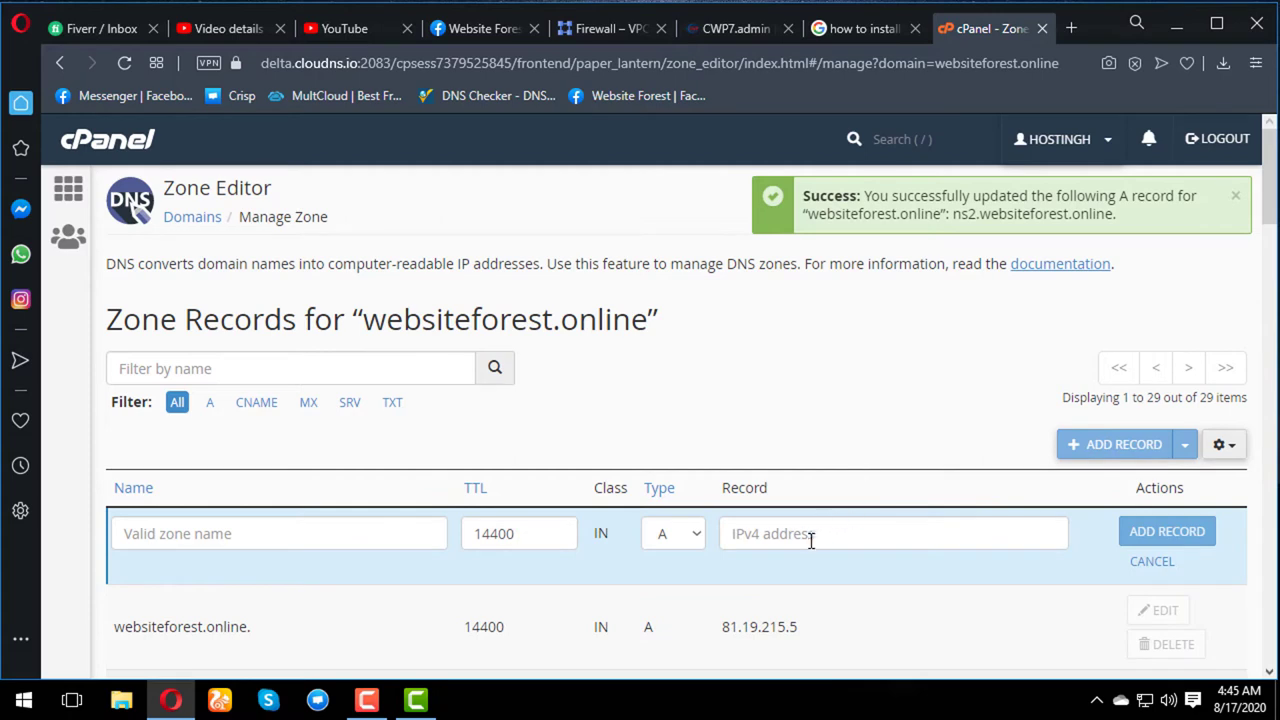
left_click(812, 528)
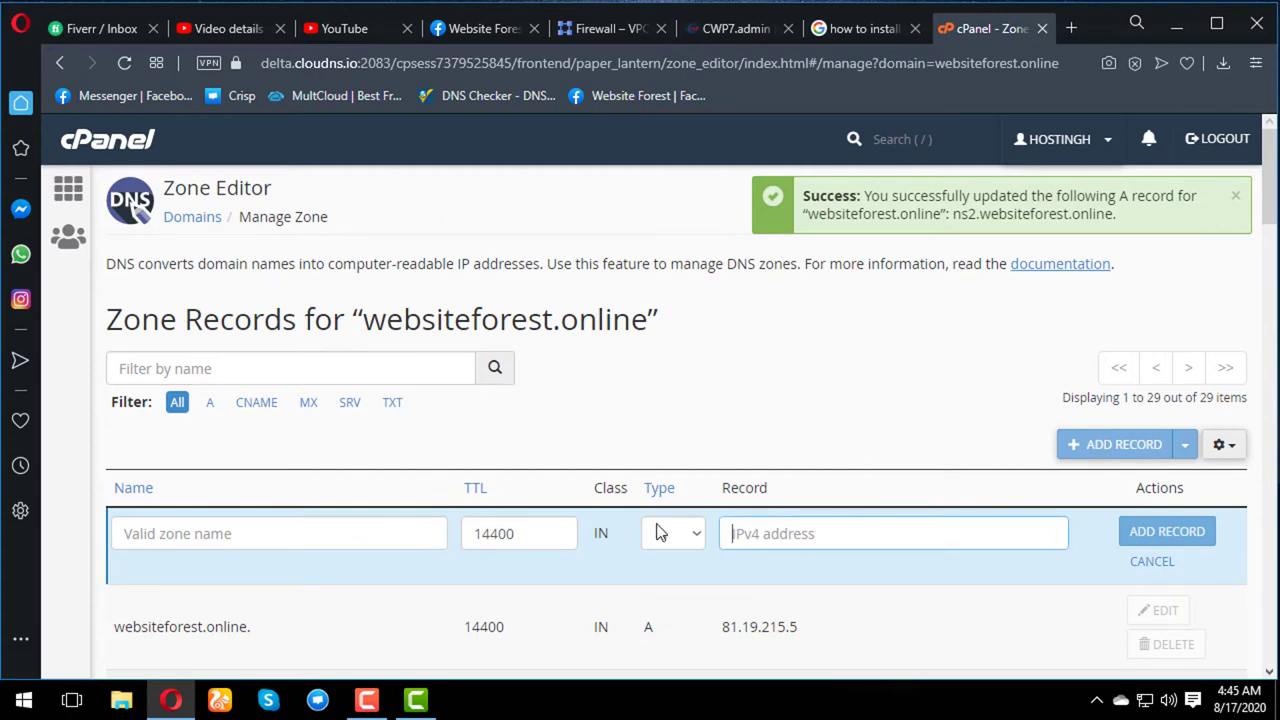
left_click(391, 541)
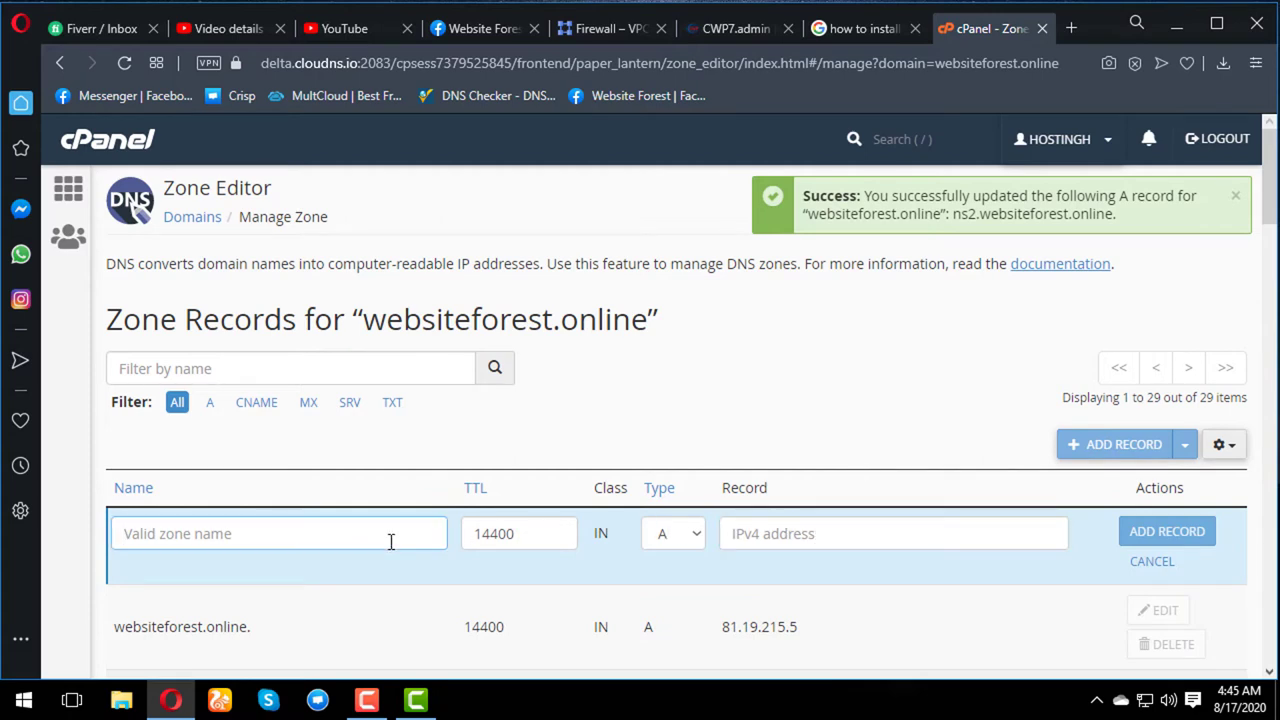
left_click(1151, 562)
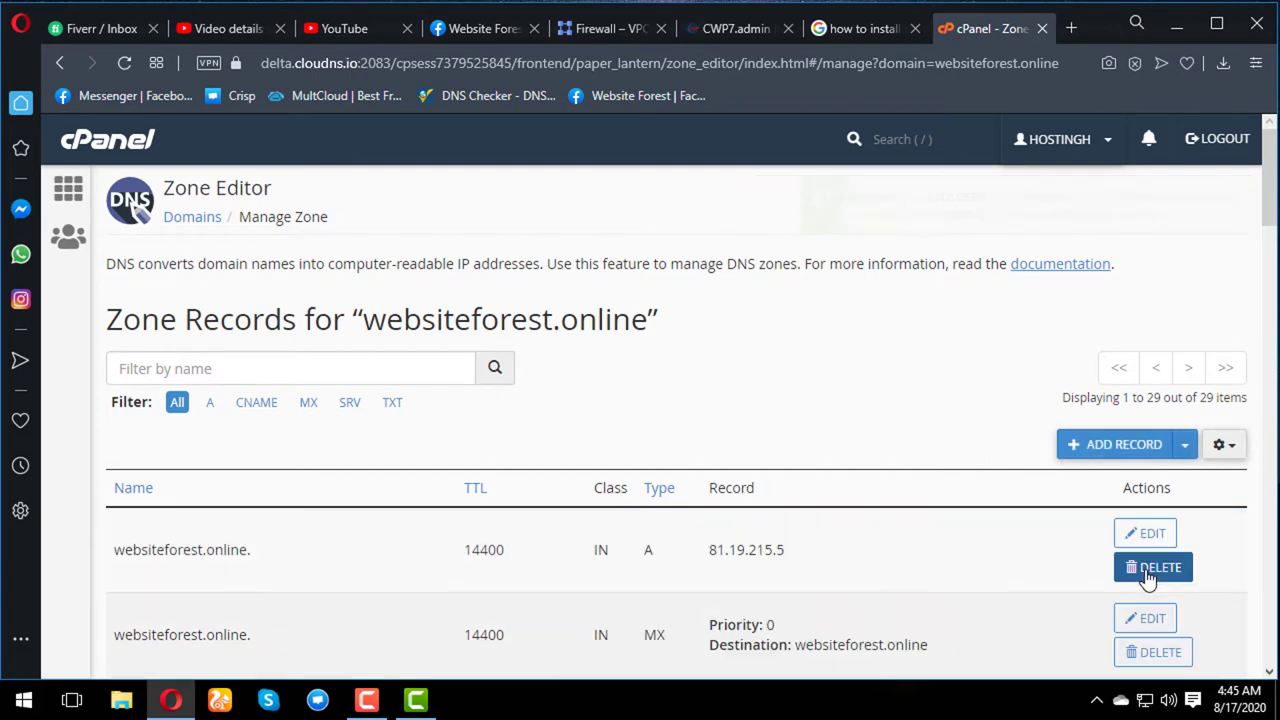
scroll(1147, 578, "down", 12)
scroll(1147, 577, "down", 10)
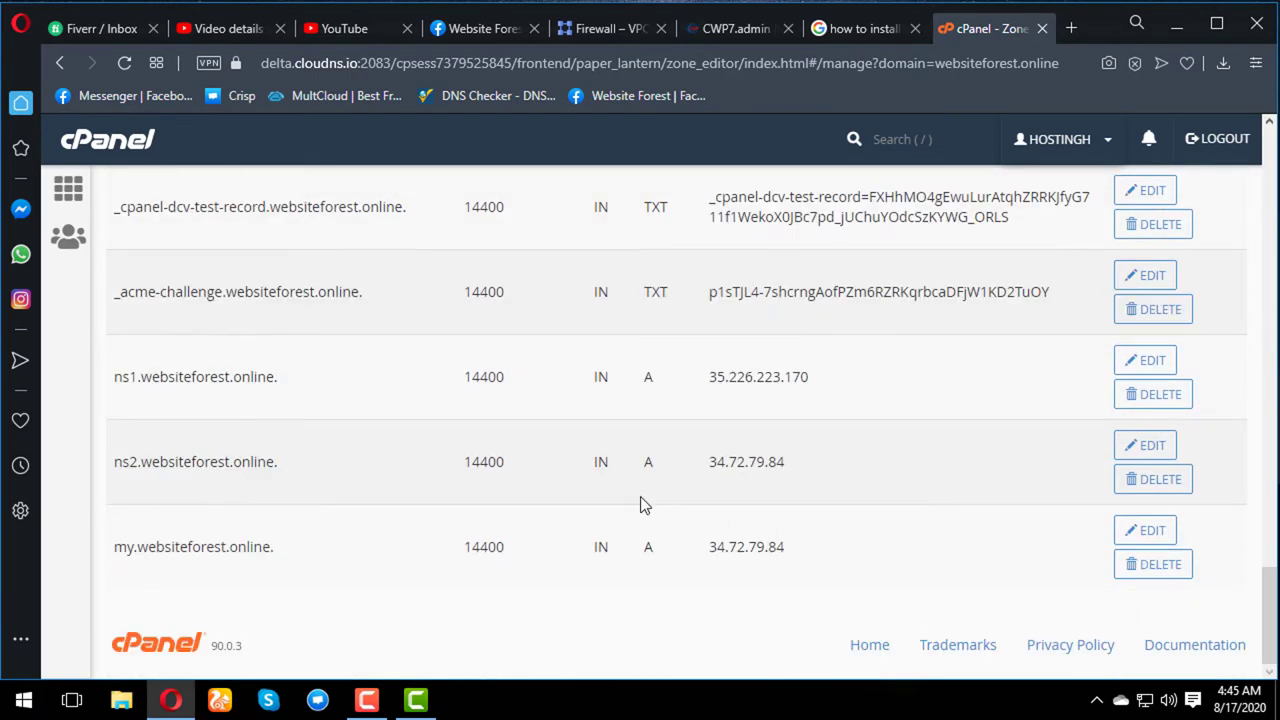
left_click(1130, 364)
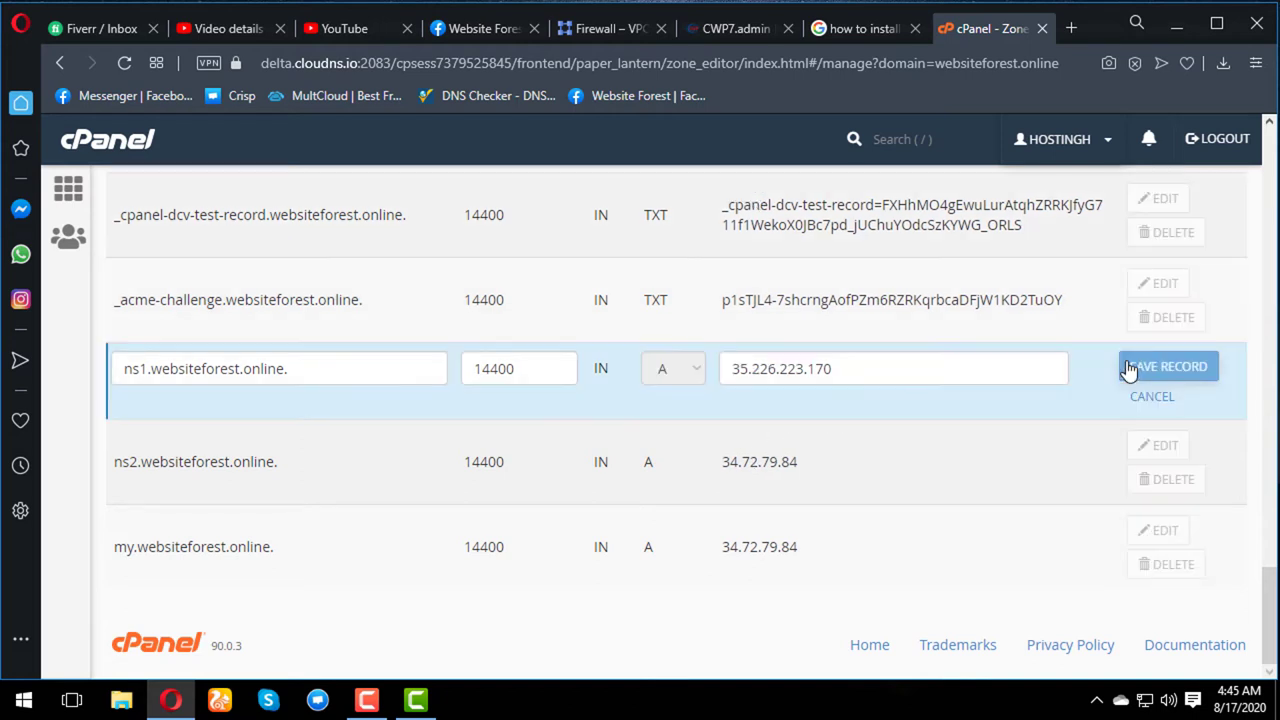
left_click_drag(828, 368, 640, 358)
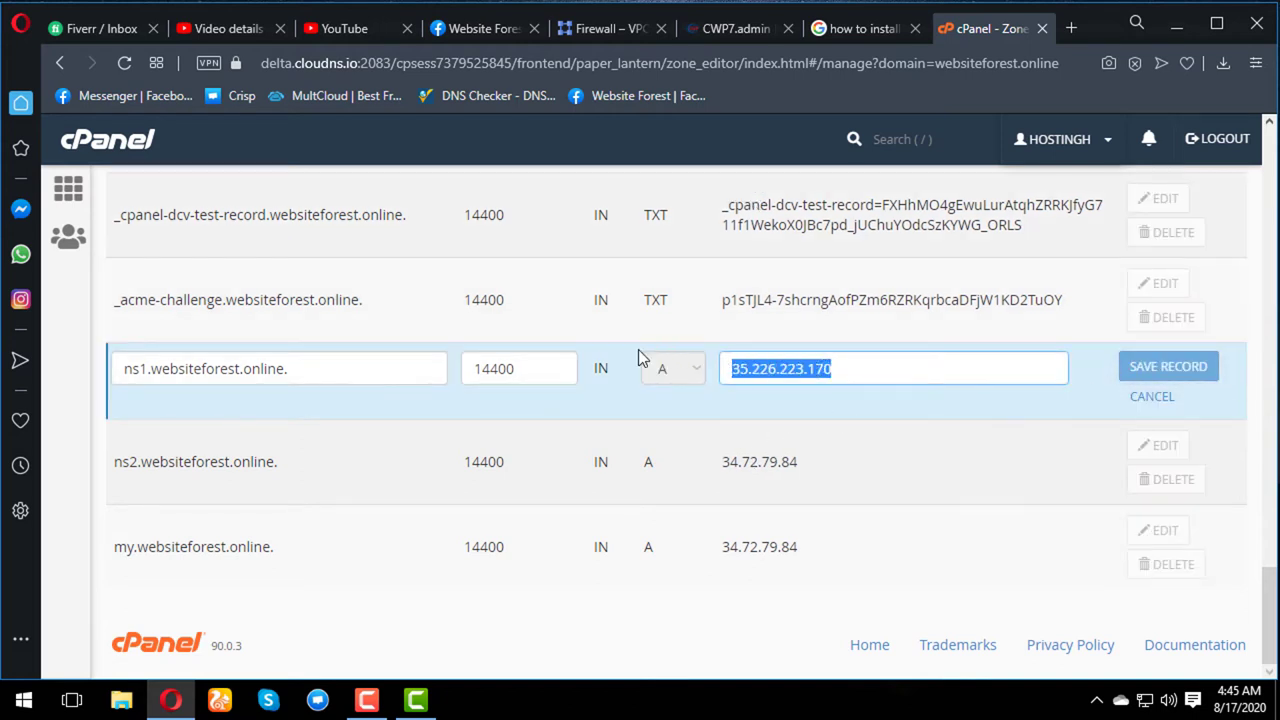
type("https://34.72.79.84")
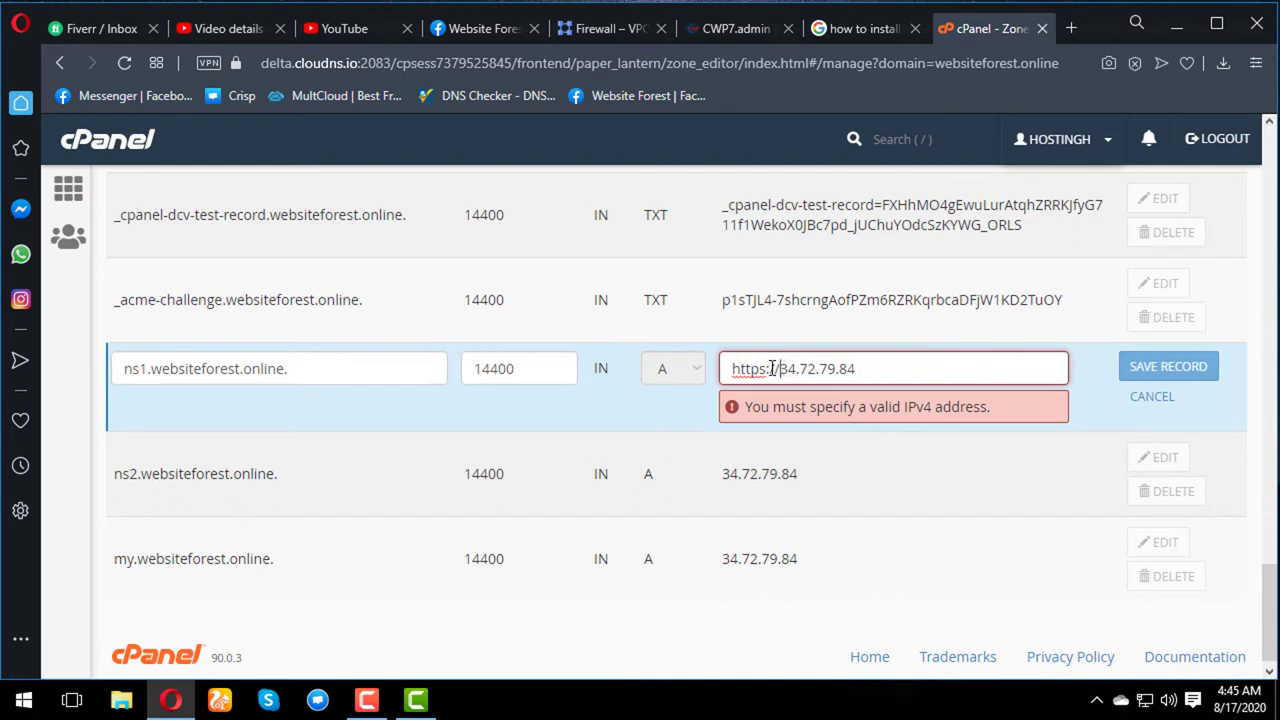
left_click_drag(776, 368, 660, 368)
key("BackSpace")
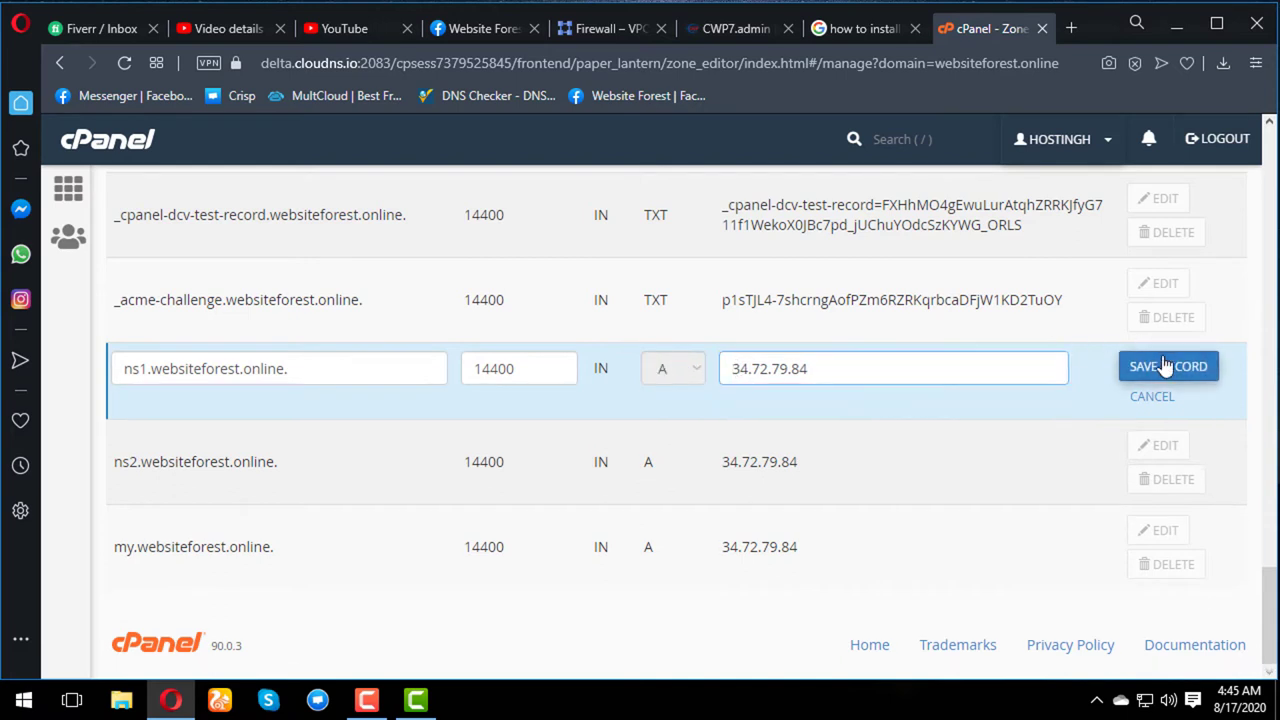
left_click(1162, 366)
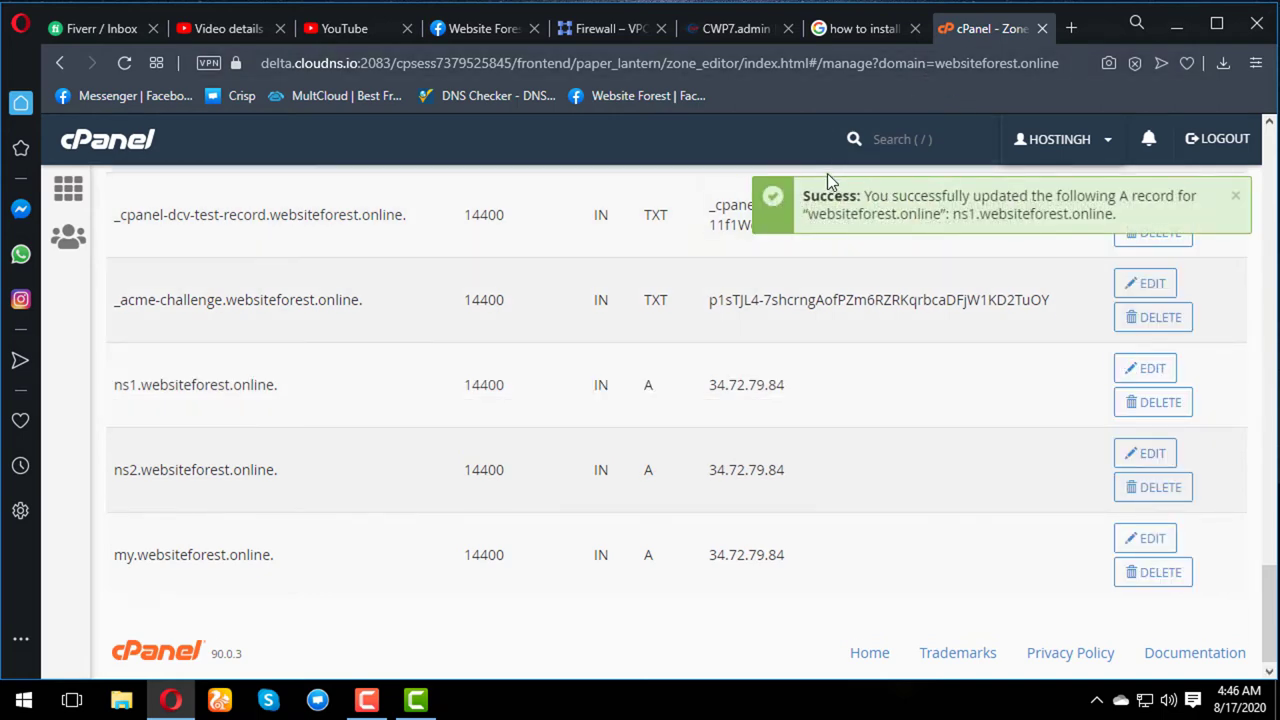
left_click(735, 31)
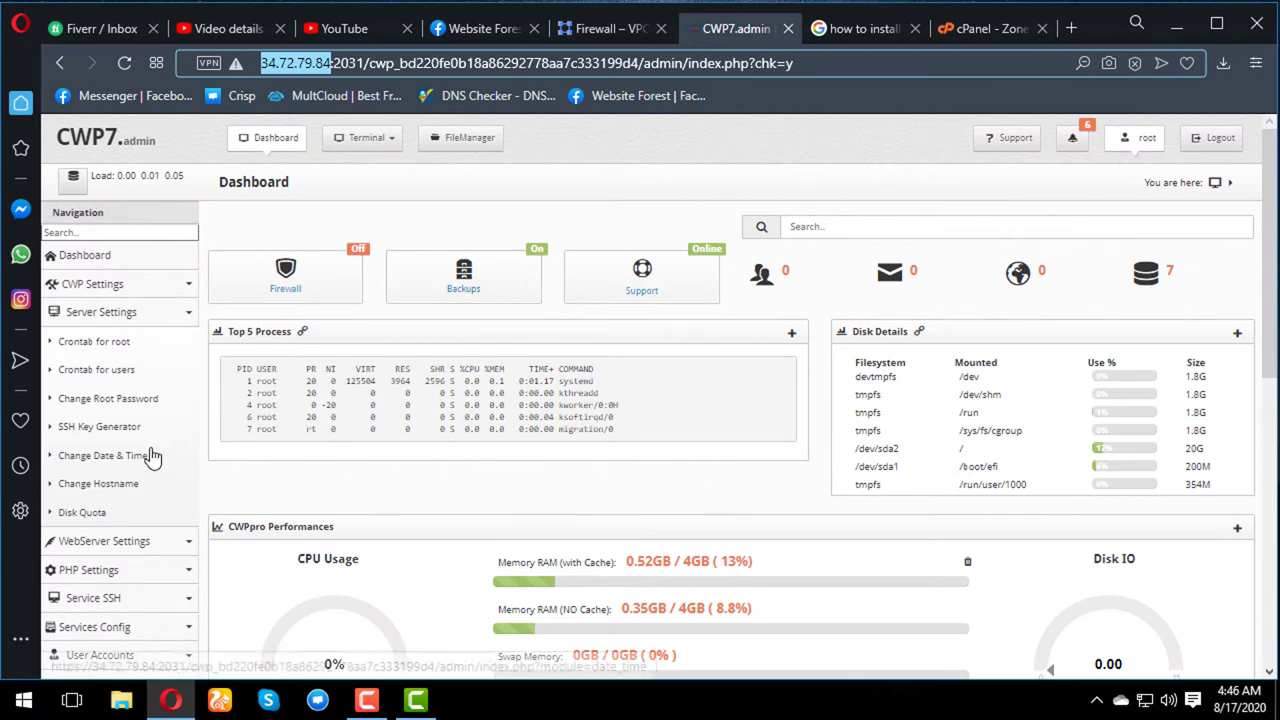
- Open Edit Nameservers IPs under DNS Functions in the CWP7 admin sidebar
left_click(186, 318)
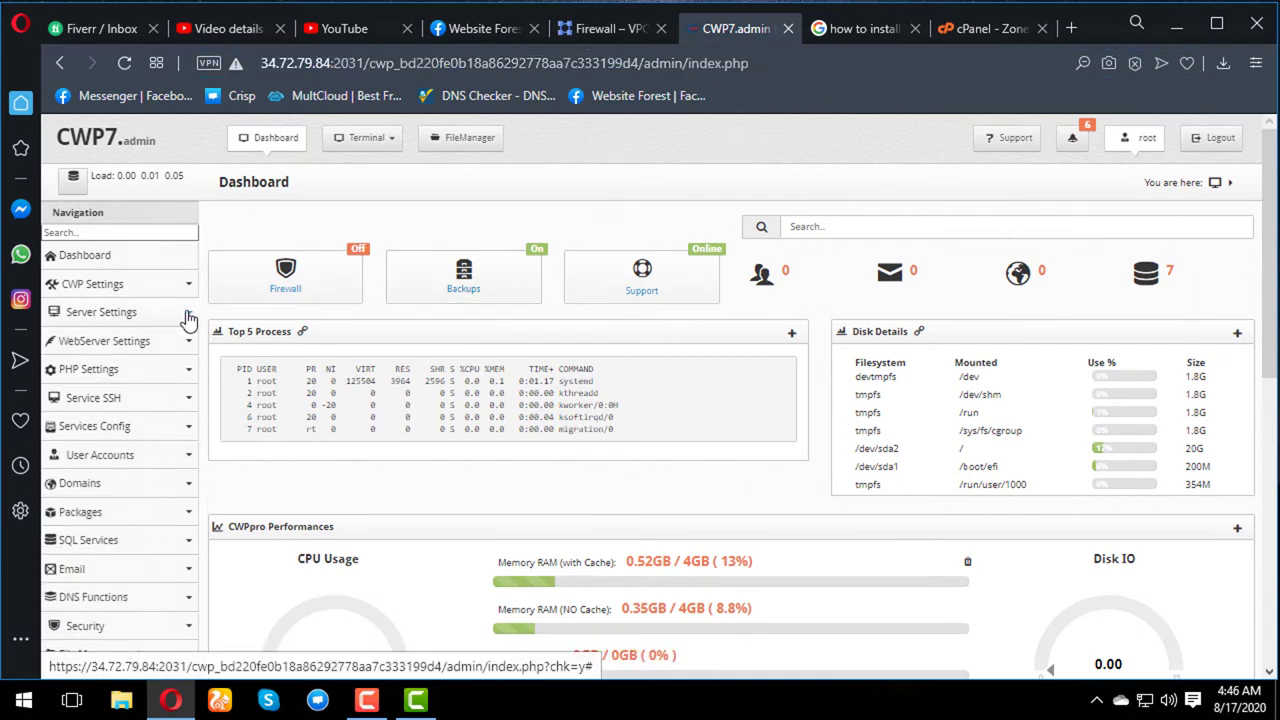
scroll(170, 430, "down", 2)
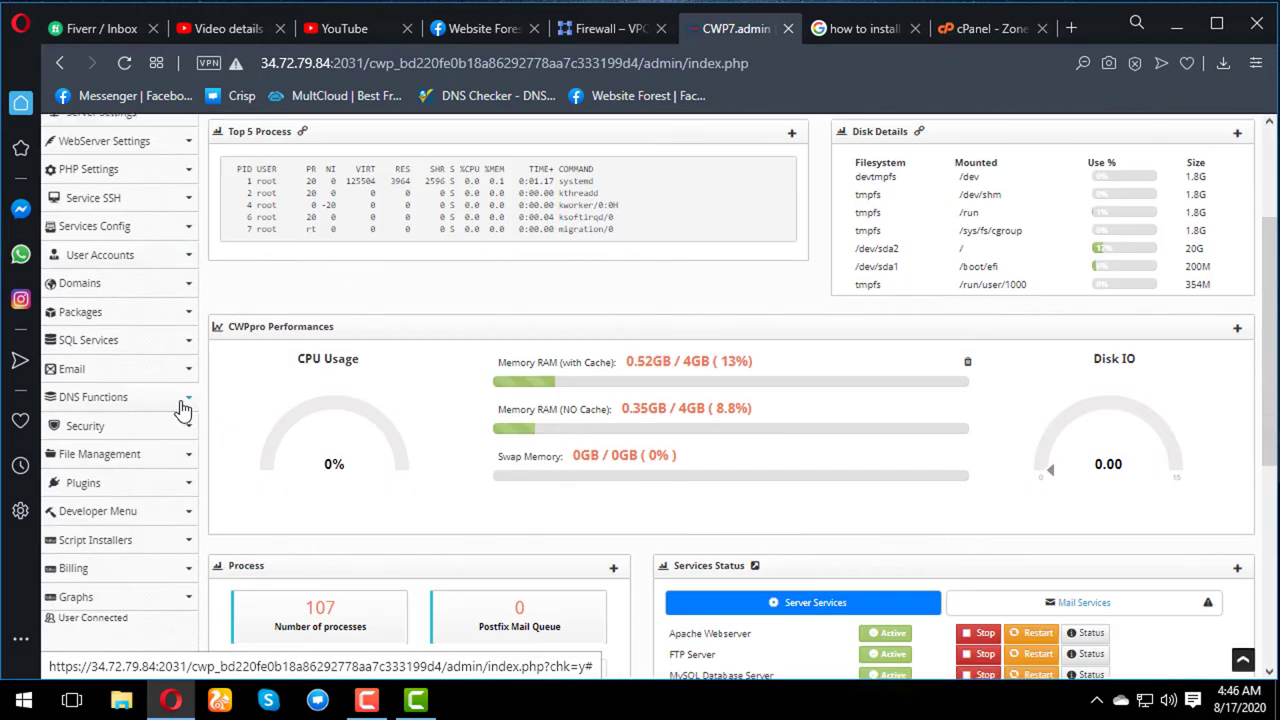
left_click(183, 405)
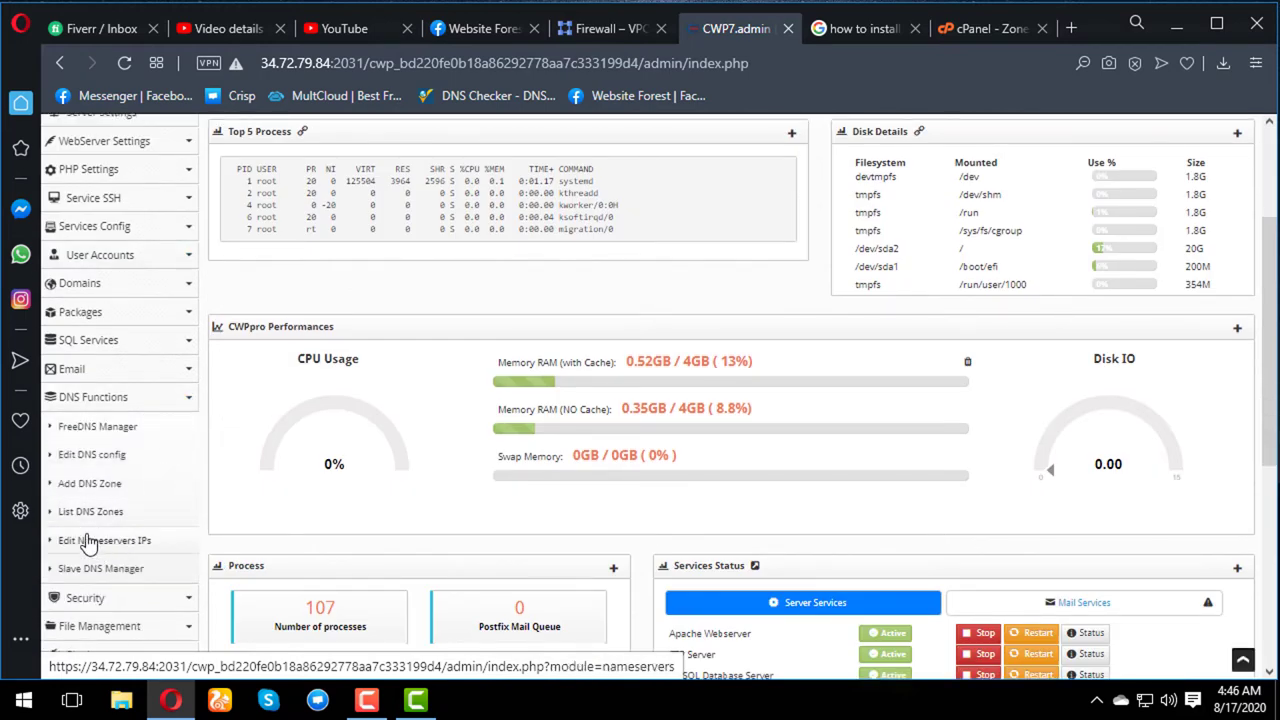
left_click(88, 541)
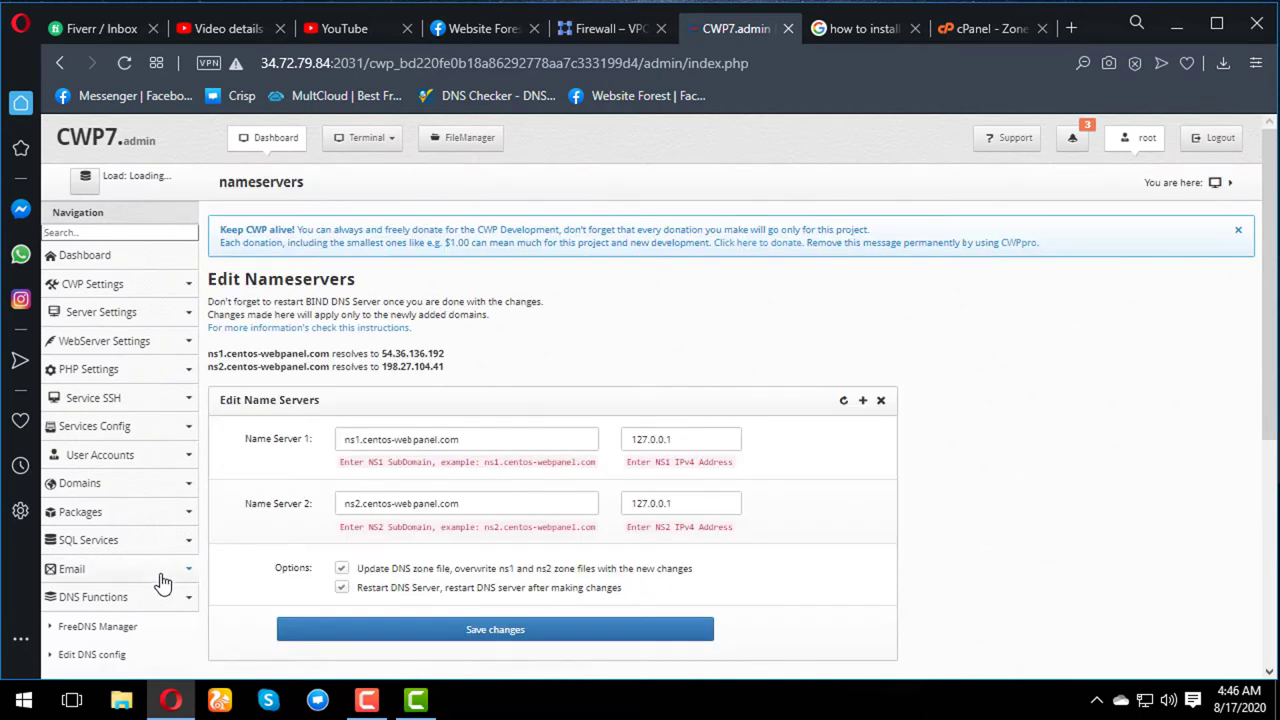
- Rename the nameservers to ns1.websiteforest.online and ns2.websiteforest.online and select ns1's resolved IP
left_click(471, 446)
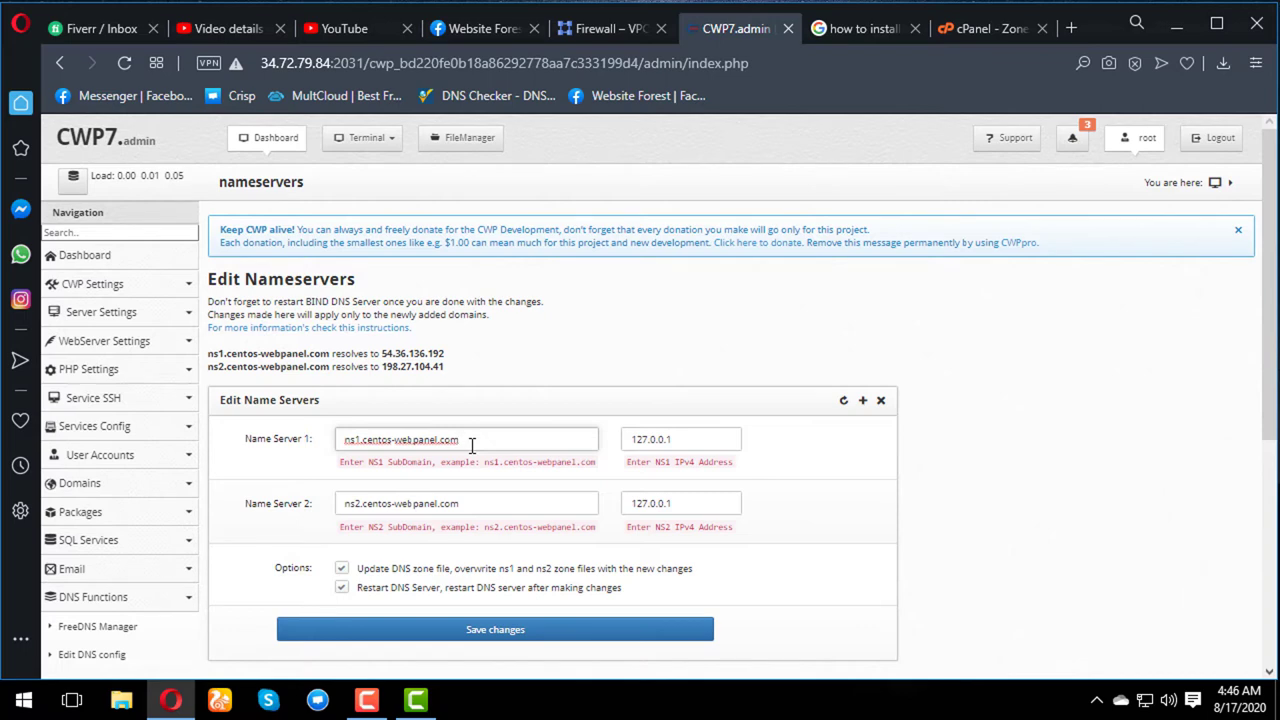
key("BackSpace")
key("BackSpace")
key("BackSpace")
key("BackSpace")
key("BackSpace")
key("BackSpace")
key("BackSpace")
key("BackSpace")
key("BackSpace")
key("BackSpace")
key("BackSpace")
key("BackSpace")
key("BackSpace")
key("BackSpace")
key("BackSpace")
key("BackSpace")
key("BackSpace")
key("Tab")
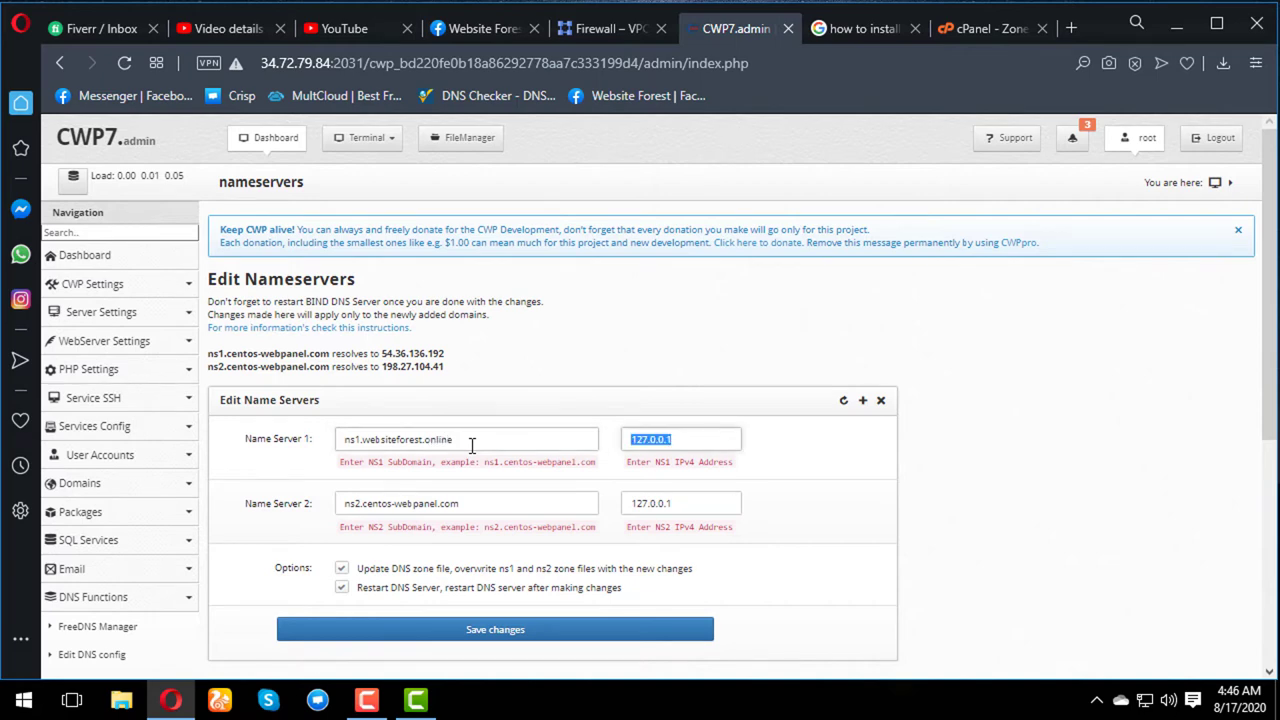
key("Tab")
key("End")
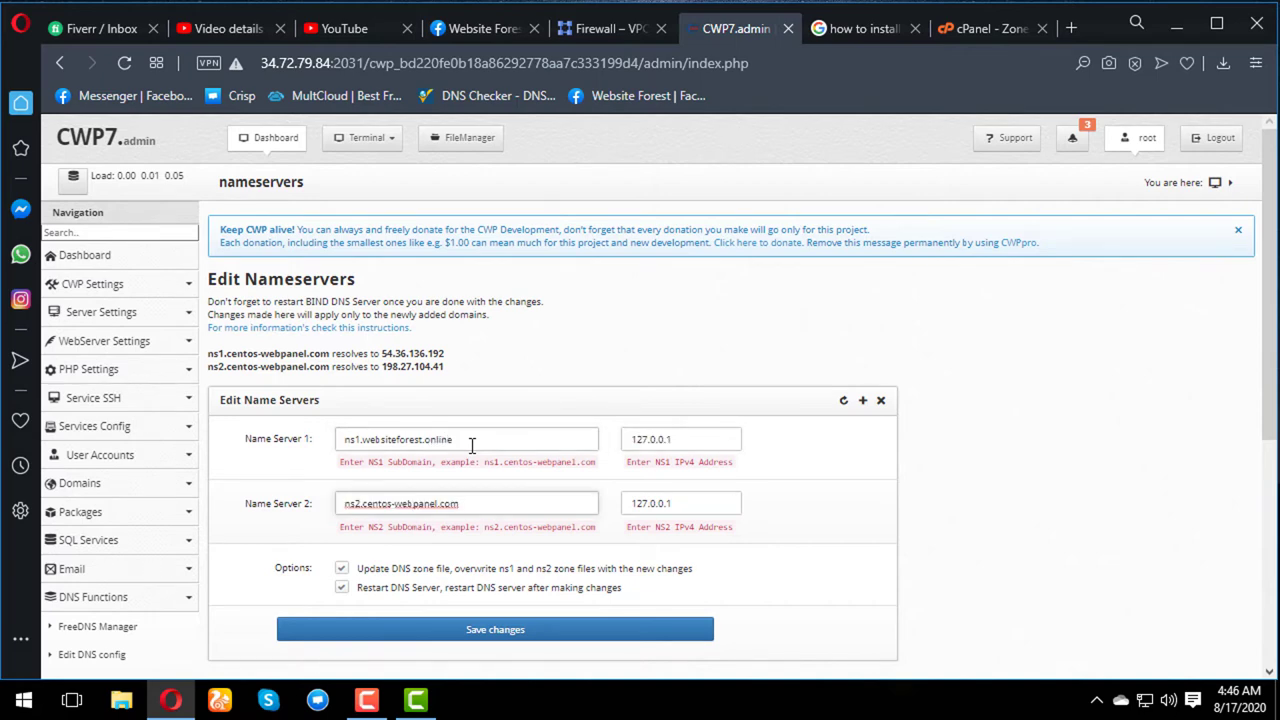
key("shift+Left")
key("shift+Left")
key("shift+Left")
key("shift+Left")
key("shift+Left")
key("shift+Left")
key("shift+Left")
key("shift+Left")
key("shift+Left")
key("shift+Left")
key("shift+Left")
key("shift+Left")
key("shift+Left")
key("shift+Left")
key("shift+Left")
key("shift+Left")
key("shift+Left")
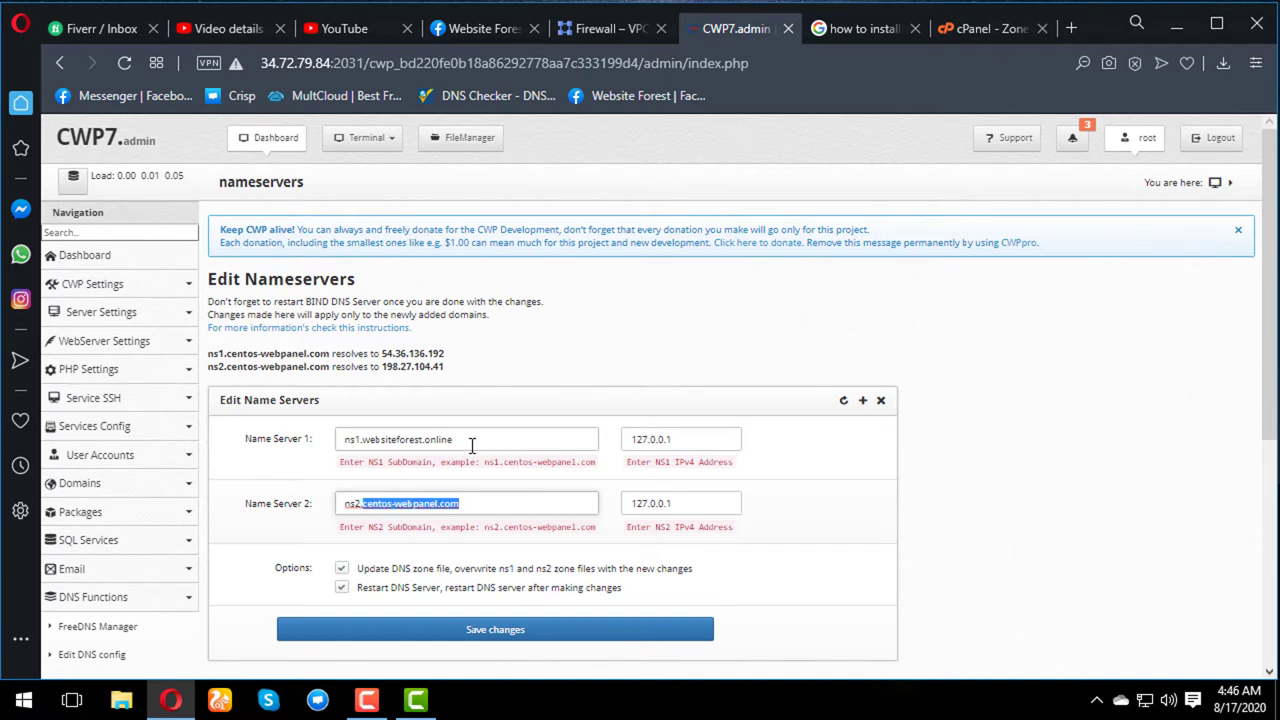
type("website")
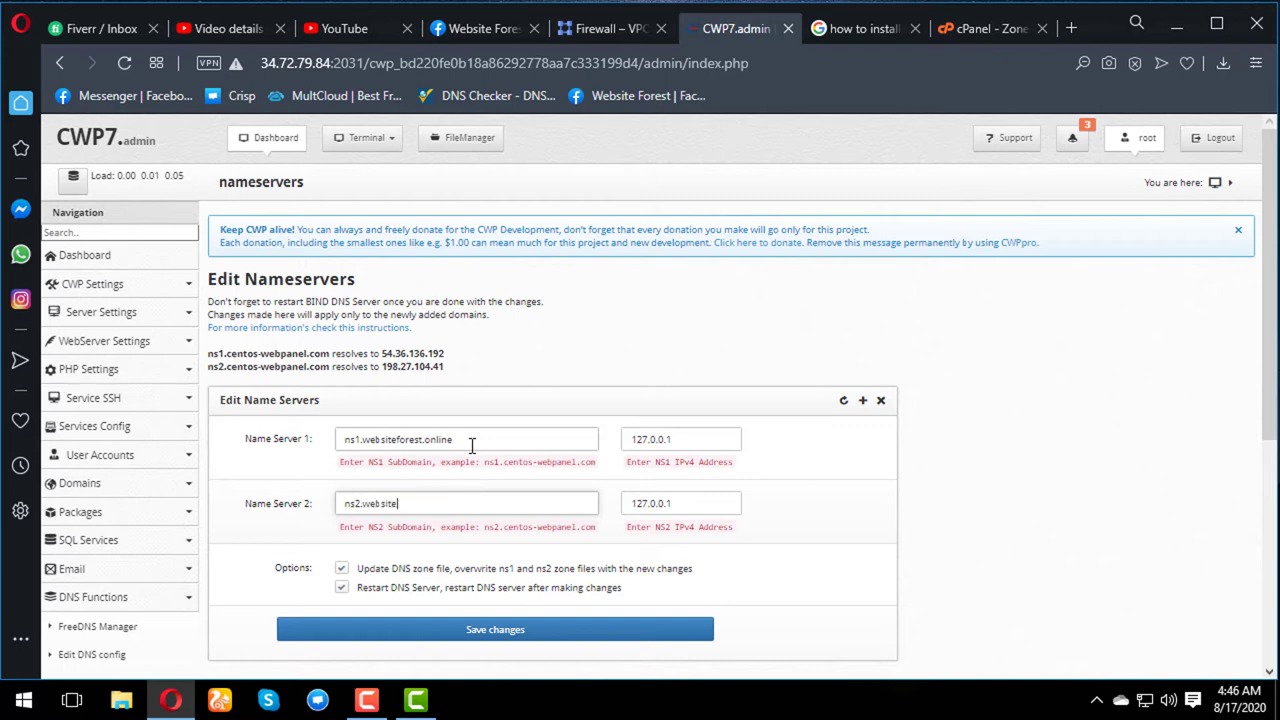
type("forest.online")
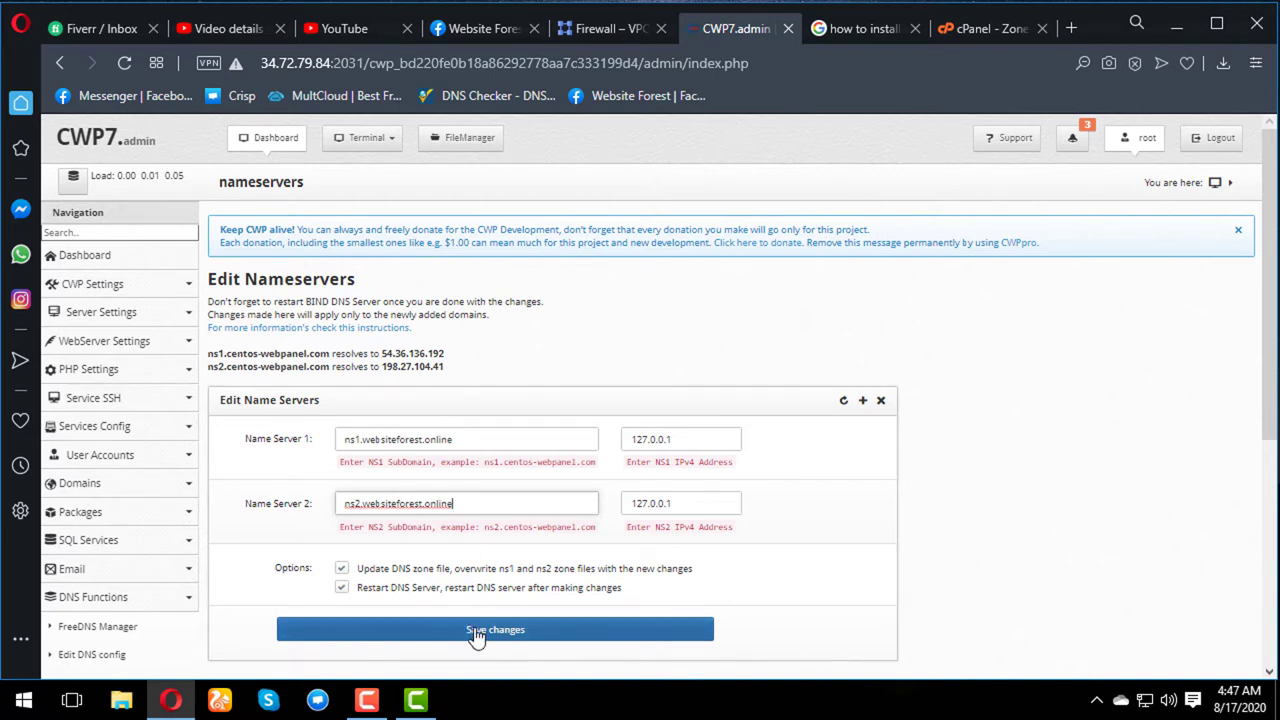
left_click(447, 356)
left_click_drag(447, 358, 380, 360)
- Set Name Server 1 IP to 54.36.136.192 and Name Server 2 IP to 198.27.104.41, and save
left_click(468, 331)
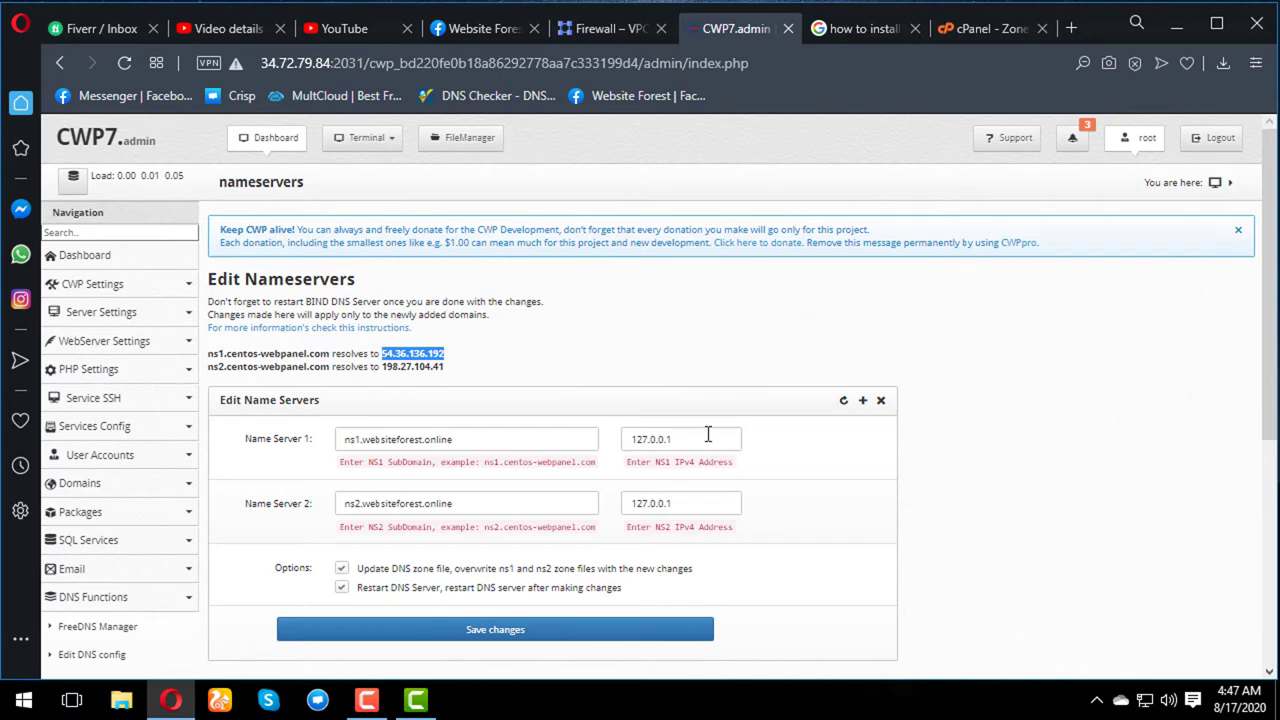
left_click_drag(709, 439, 630, 439)
key("ctrl+v")
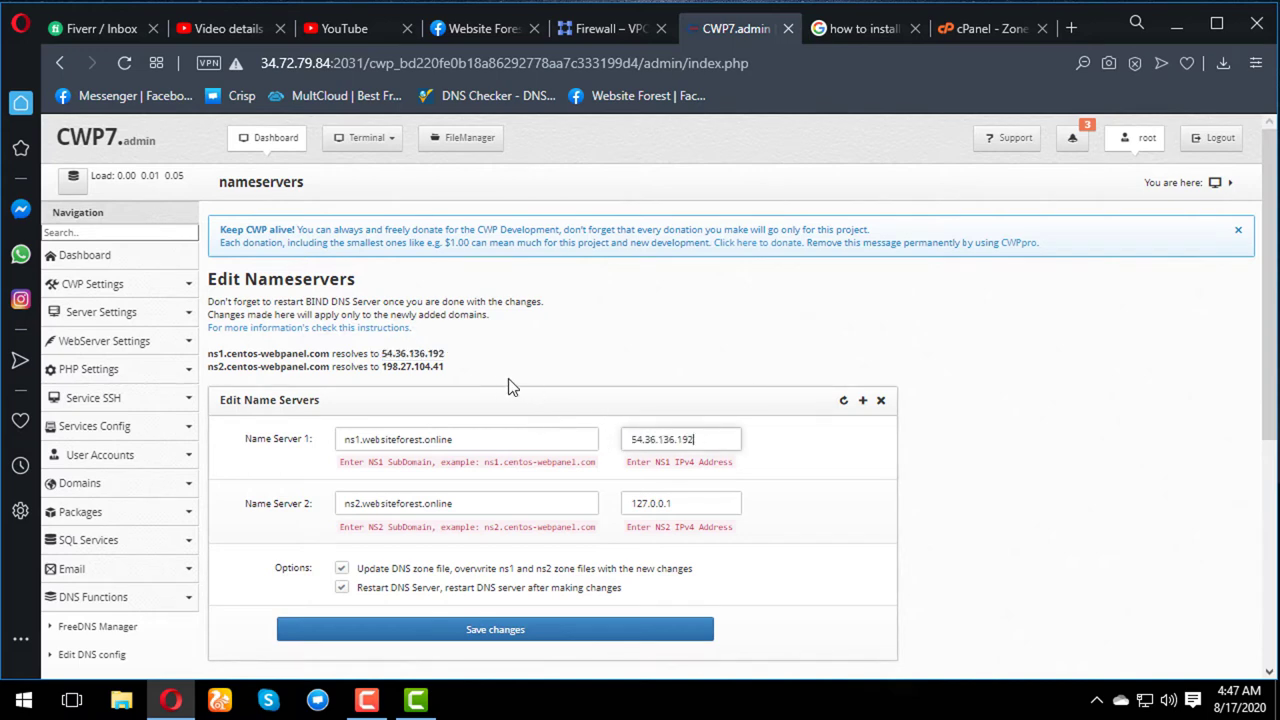
left_click_drag(447, 372, 360, 371)
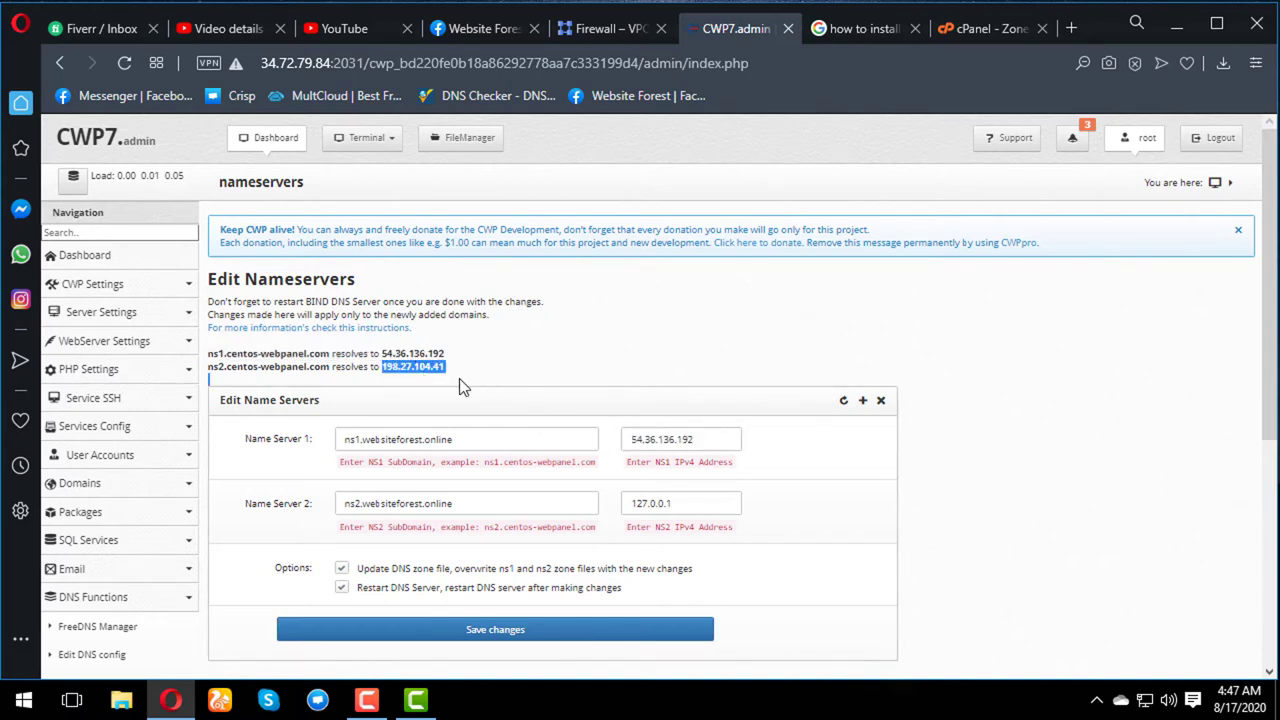
left_click_drag(688, 503, 593, 494)
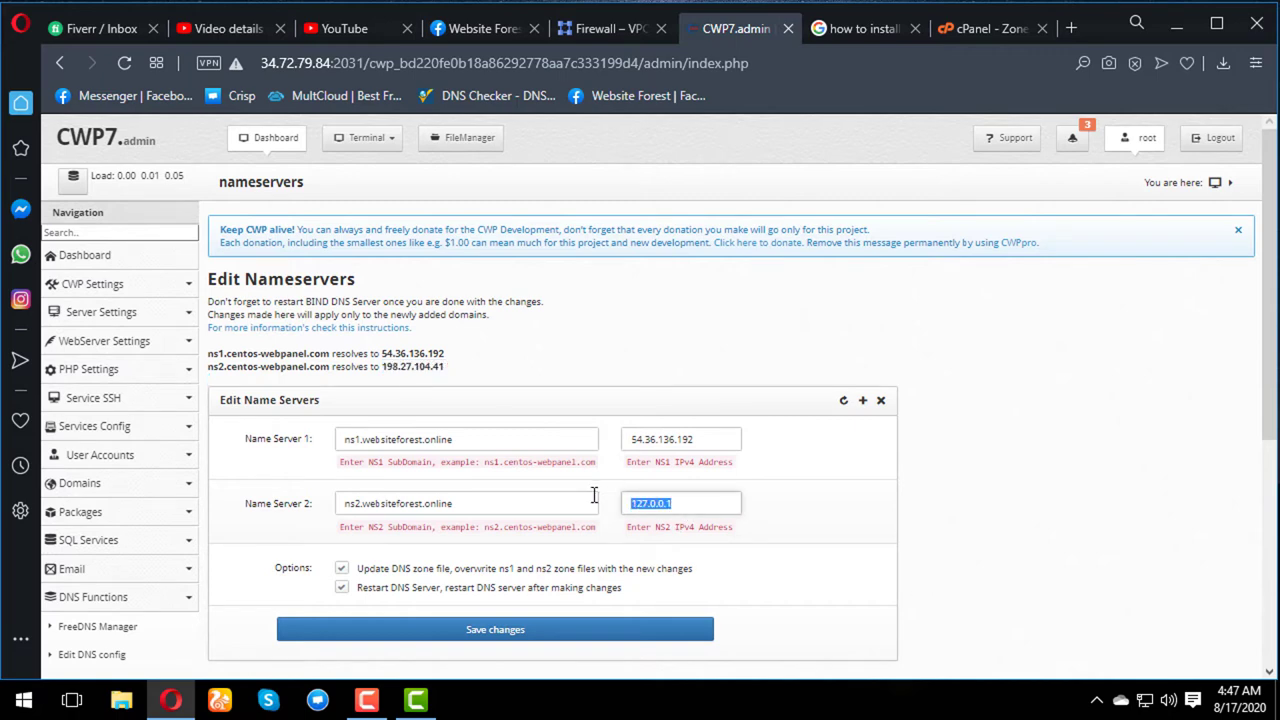
key("ctrl+v")
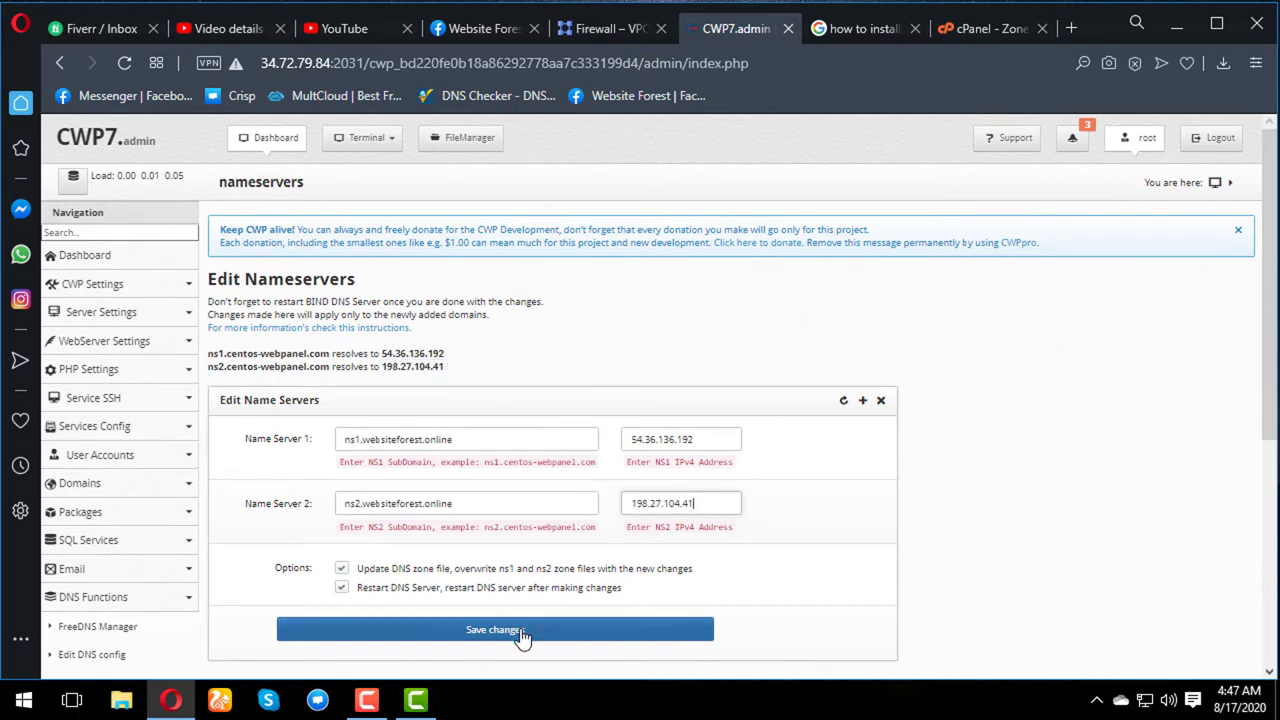
left_click(520, 634)
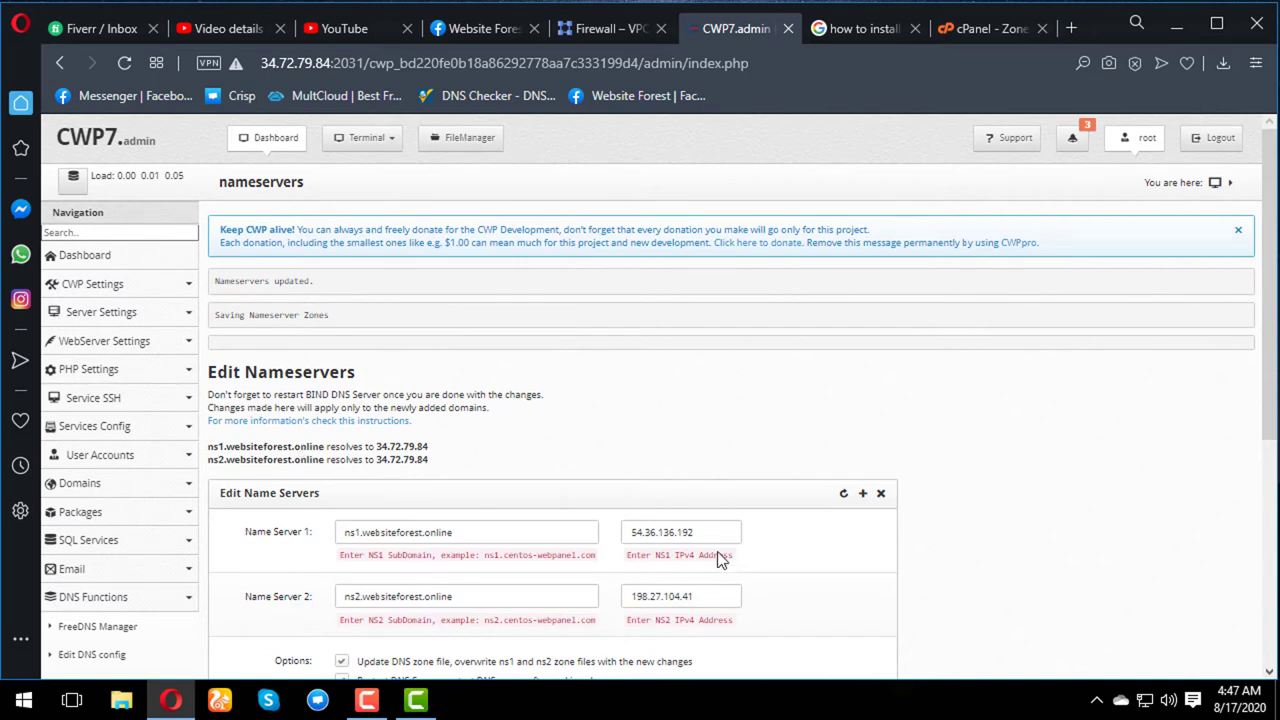
left_click_drag(715, 532, 606, 540)
- Point the websiteforest.online ns1 A record to 54.36.136.192 and save it
left_click(1003, 30)
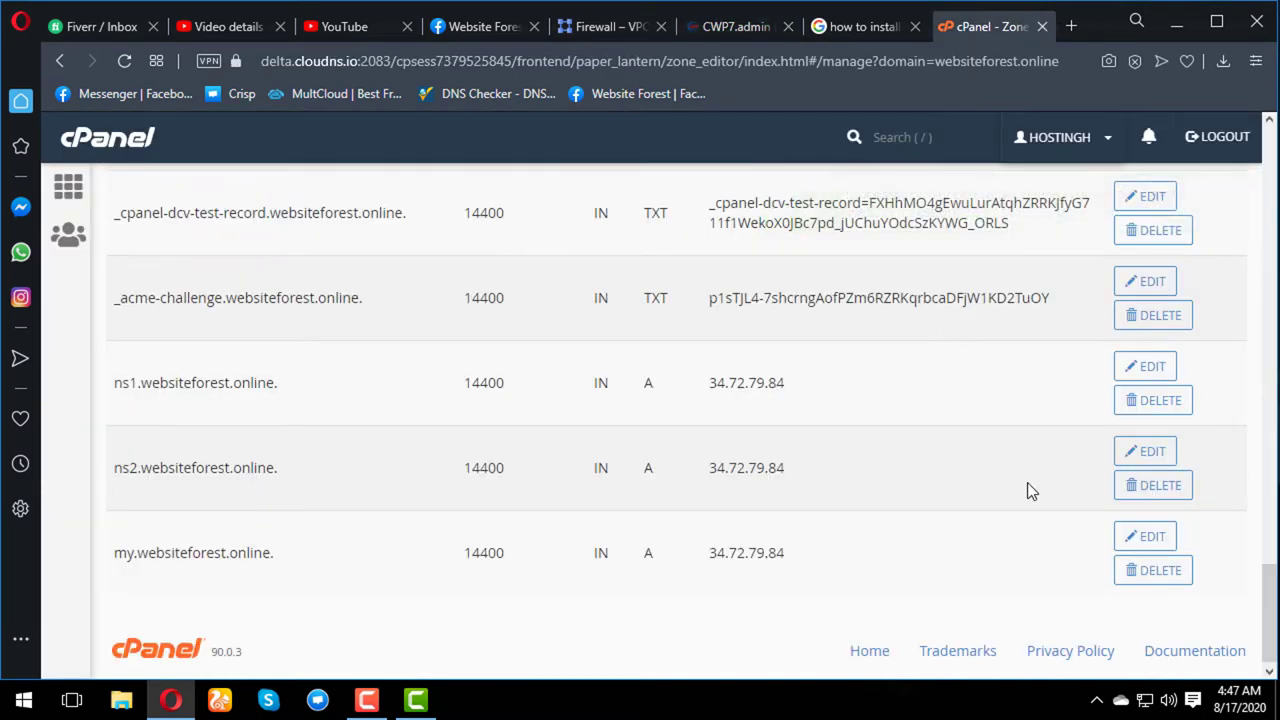
left_click(1146, 374)
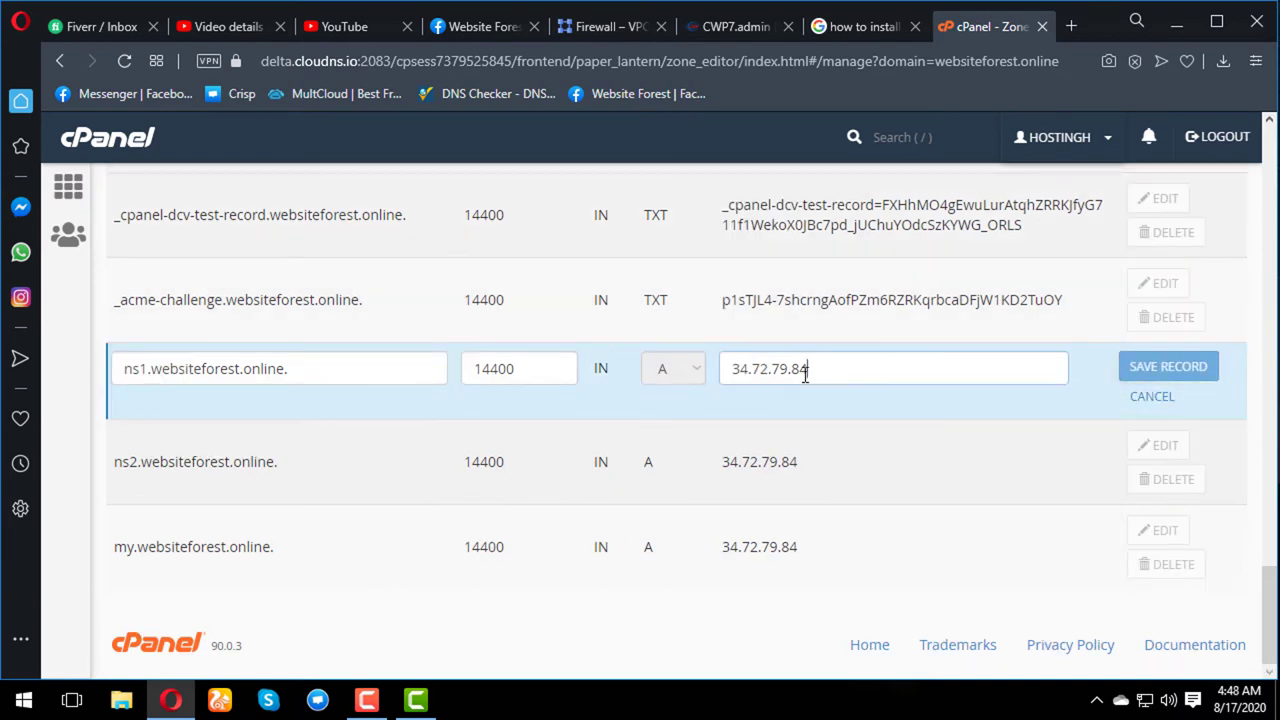
left_click_drag(805, 368, 656, 370)
key("ctrl+v")
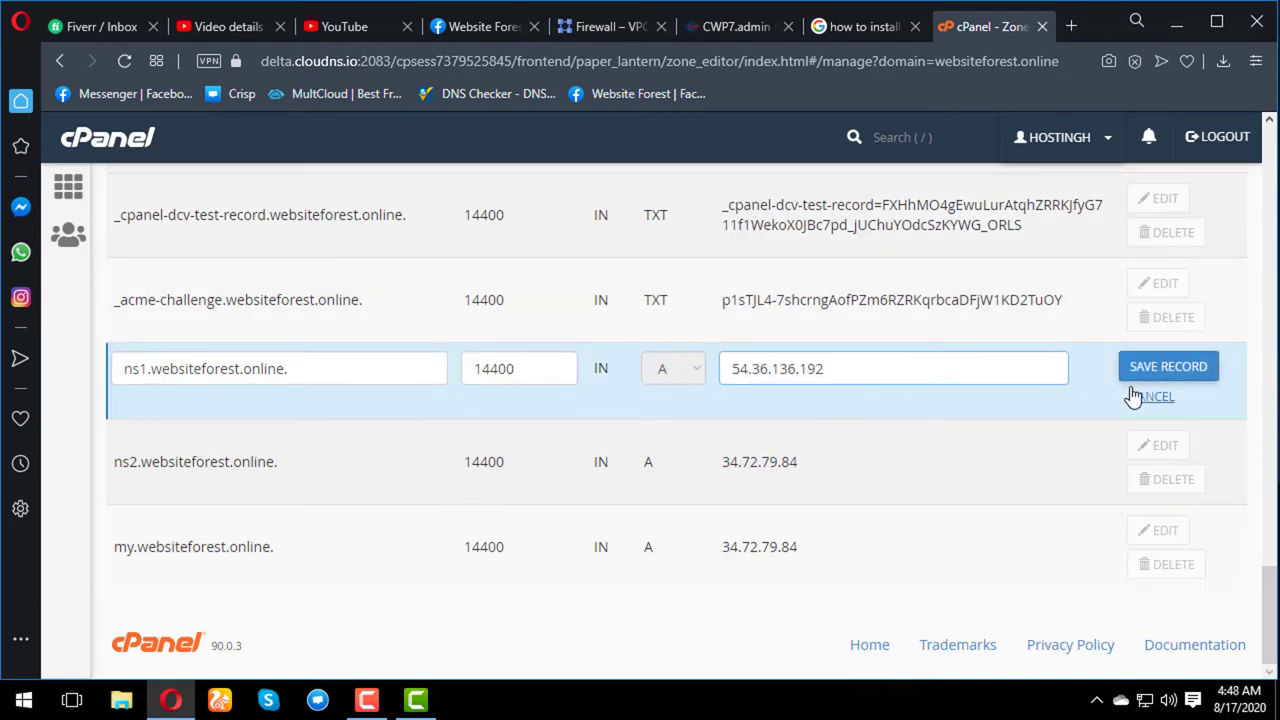
left_click(1167, 378)
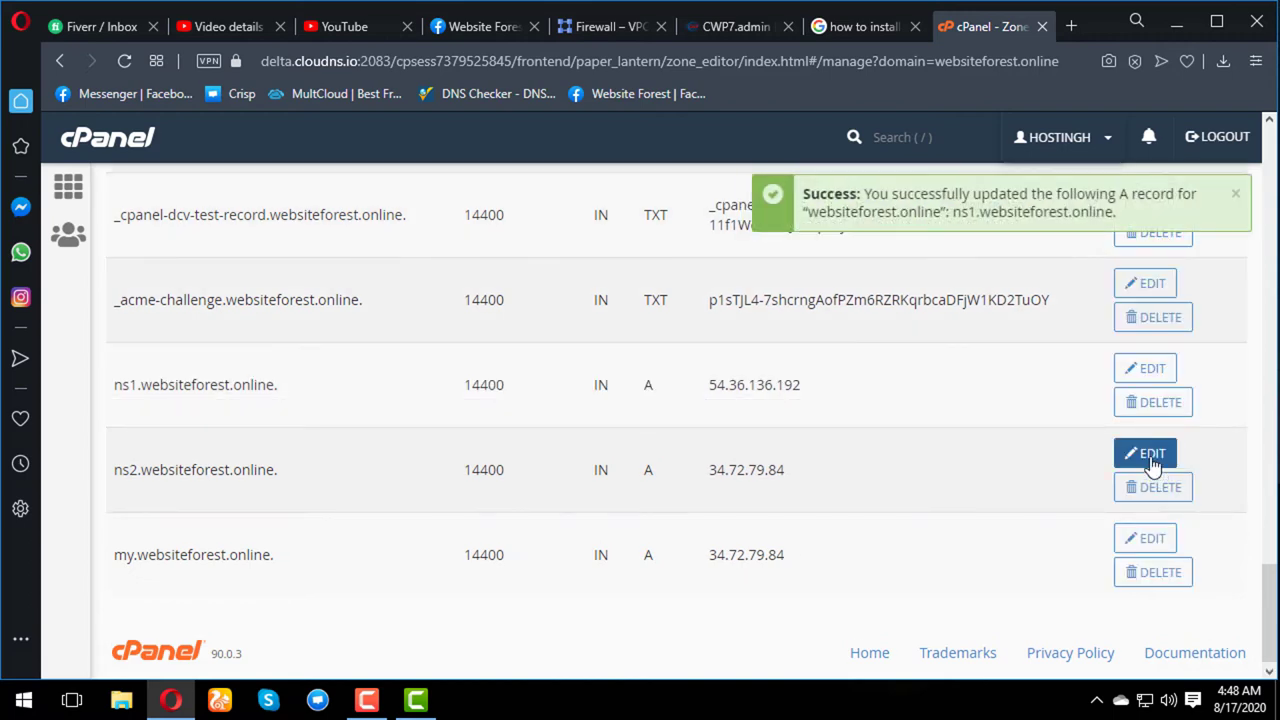
- Point the ns2 A record to 198.27.104.41, copied from the CWP nameserver settings, and save it
left_click(1146, 454)
left_click(735, 26)
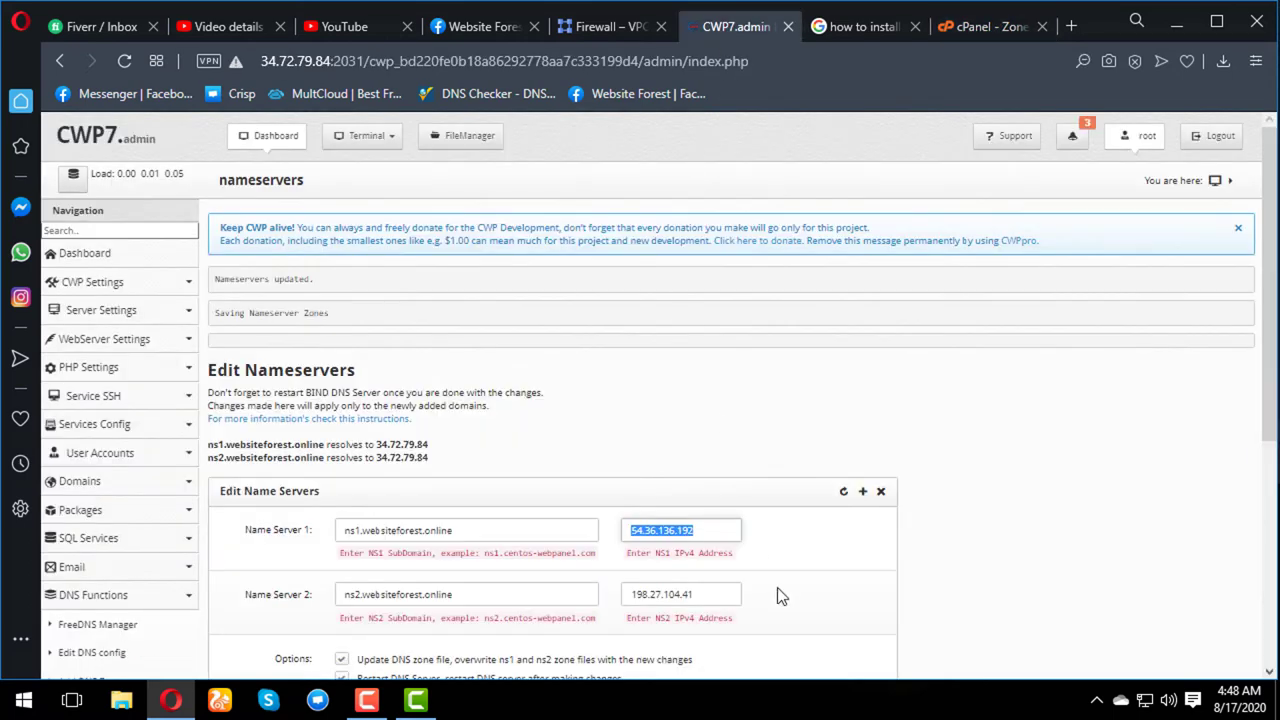
left_click_drag(700, 594, 624, 593)
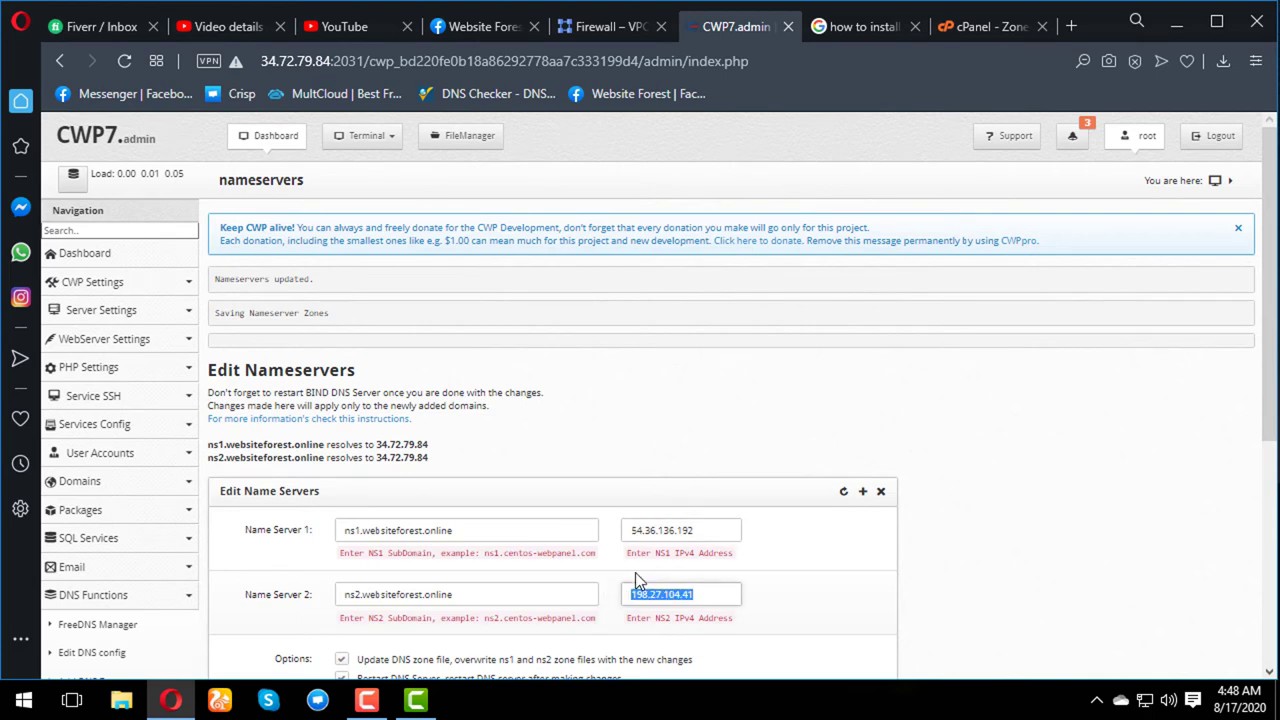
left_click(963, 26)
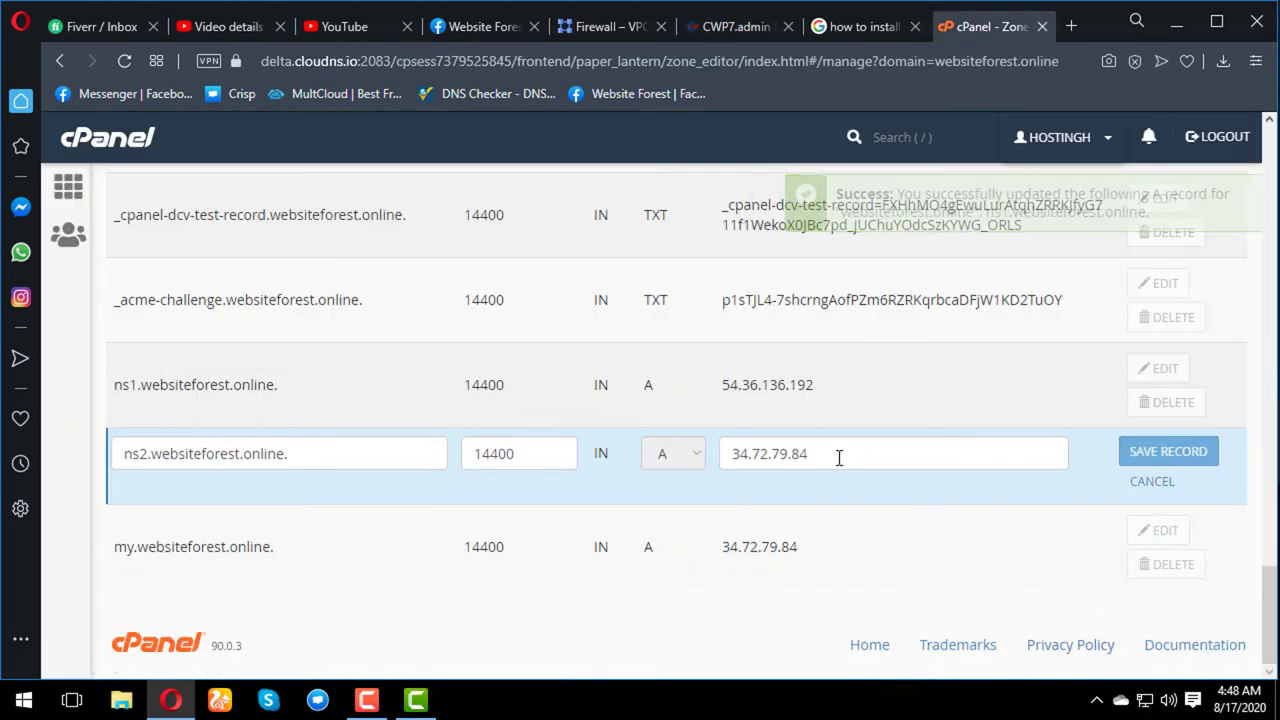
left_click_drag(837, 457, 694, 459)
key("ctrl+v")
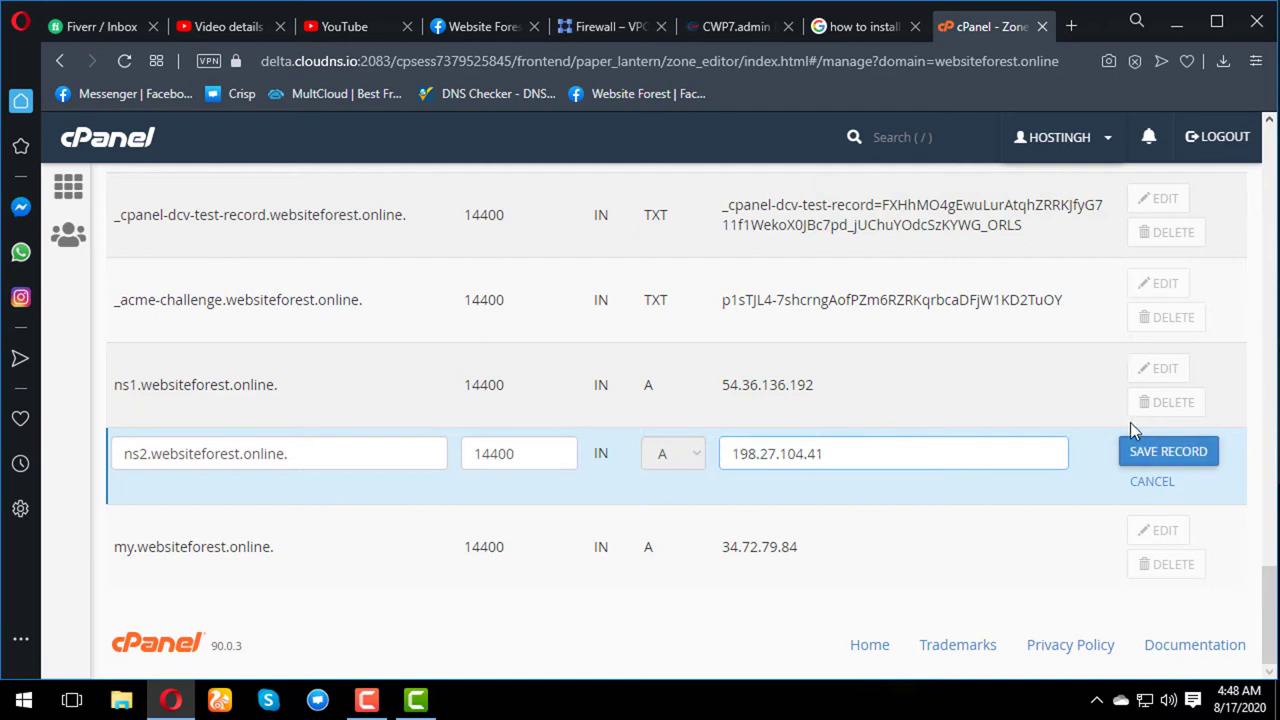
left_click(1146, 455)
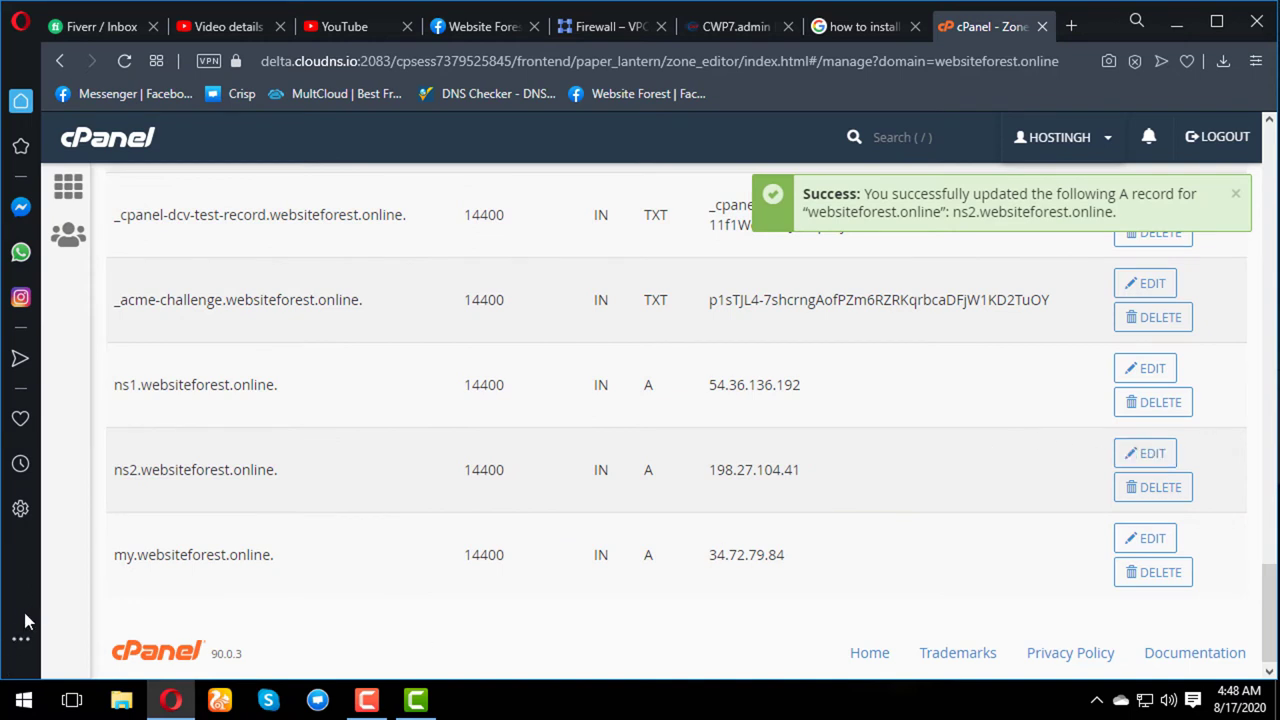
left_click(630, 27)
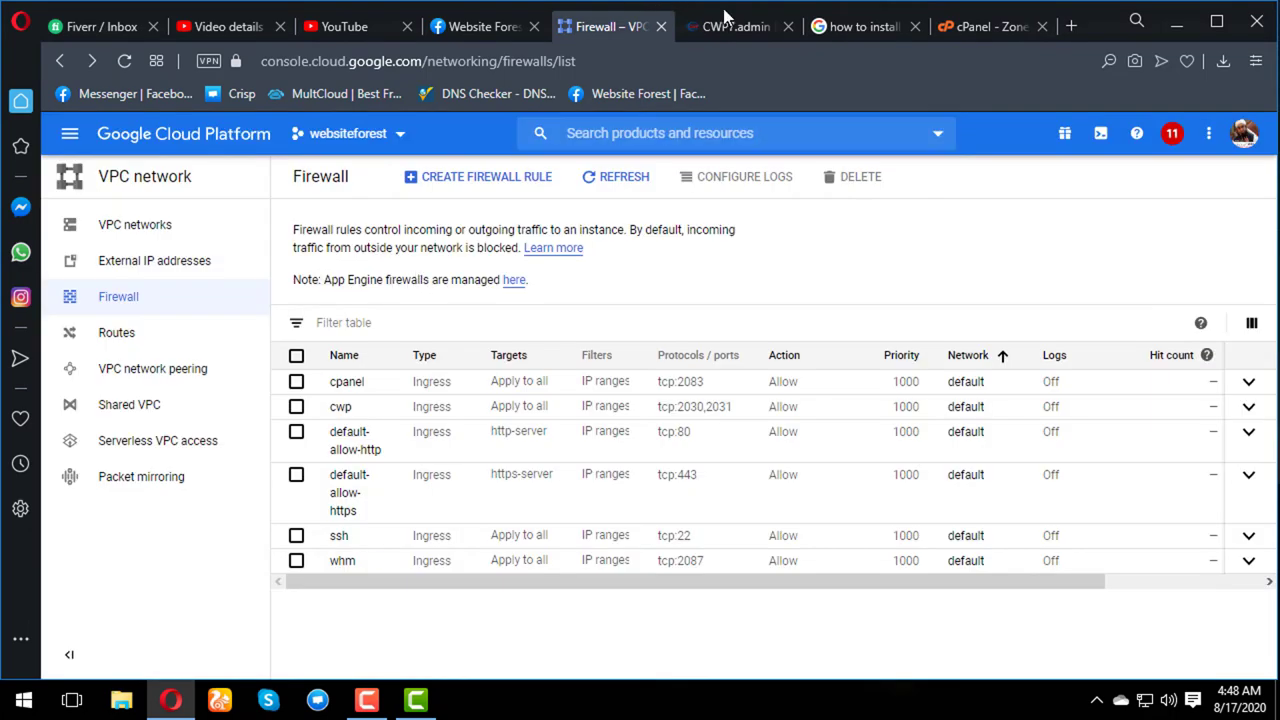
- Return to the CWP admin panel and open the CWP Settings edit page
left_click(734, 26)
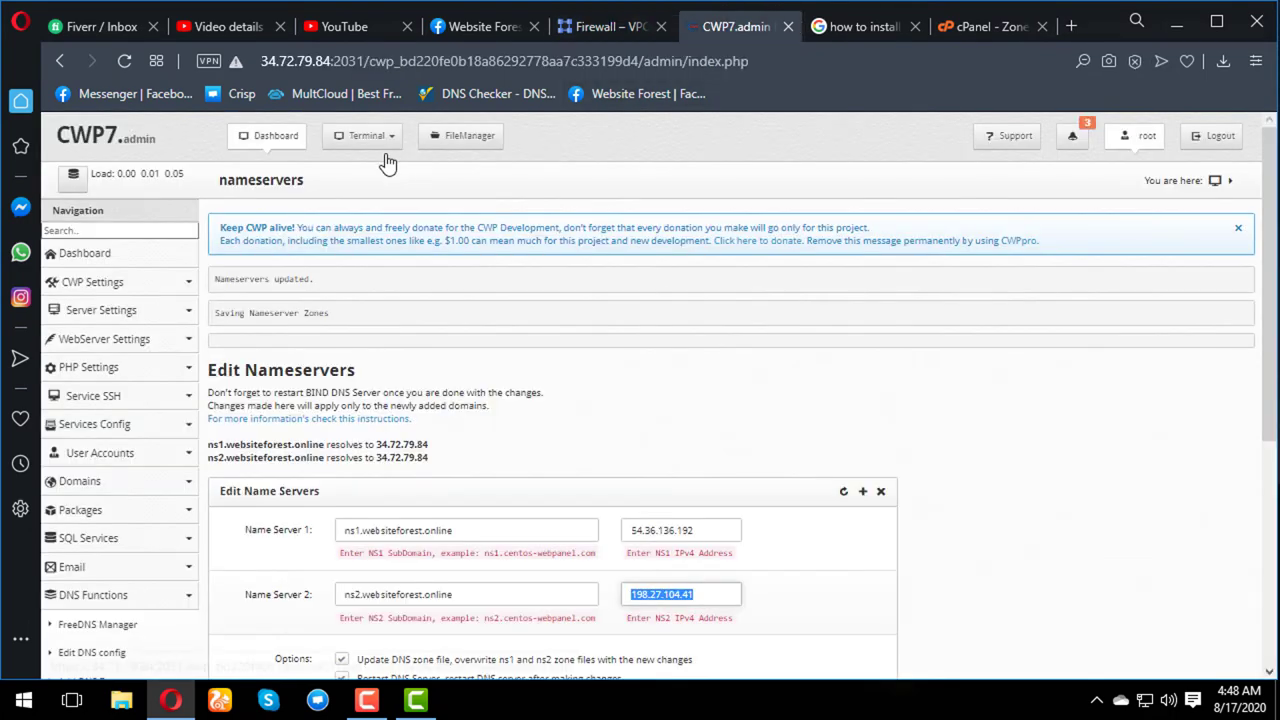
left_click(172, 294)
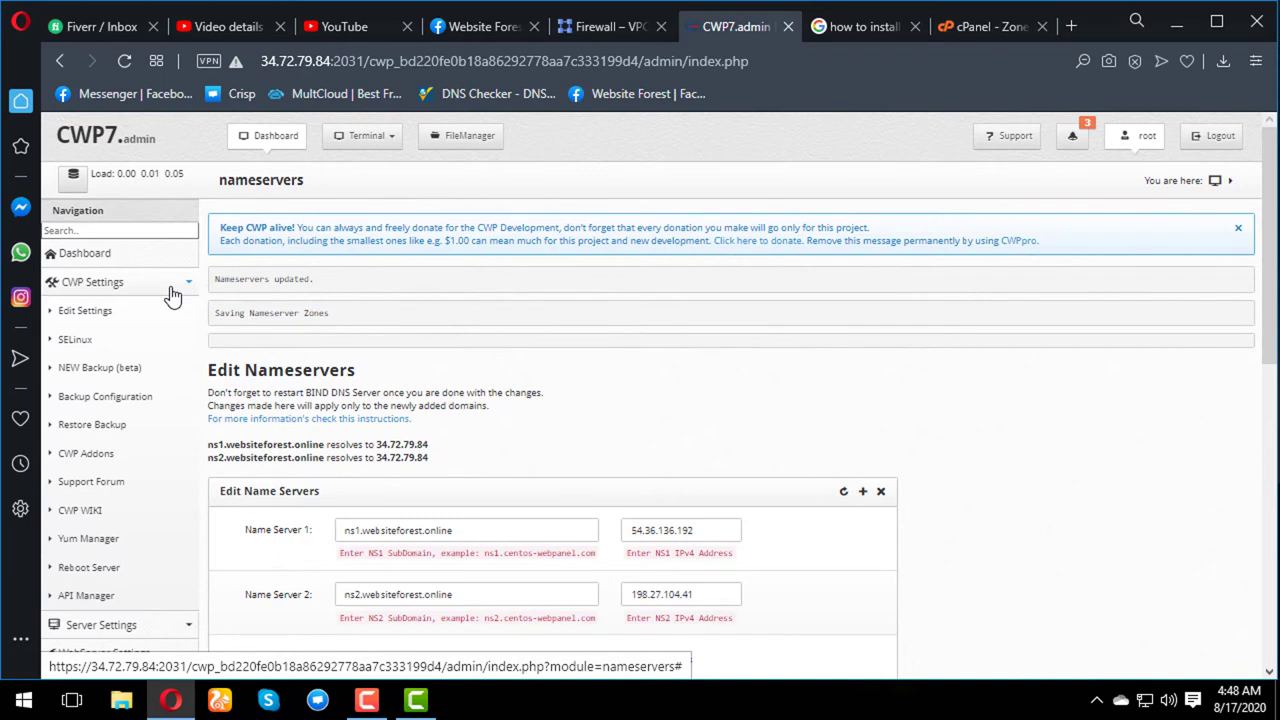
left_click(172, 294)
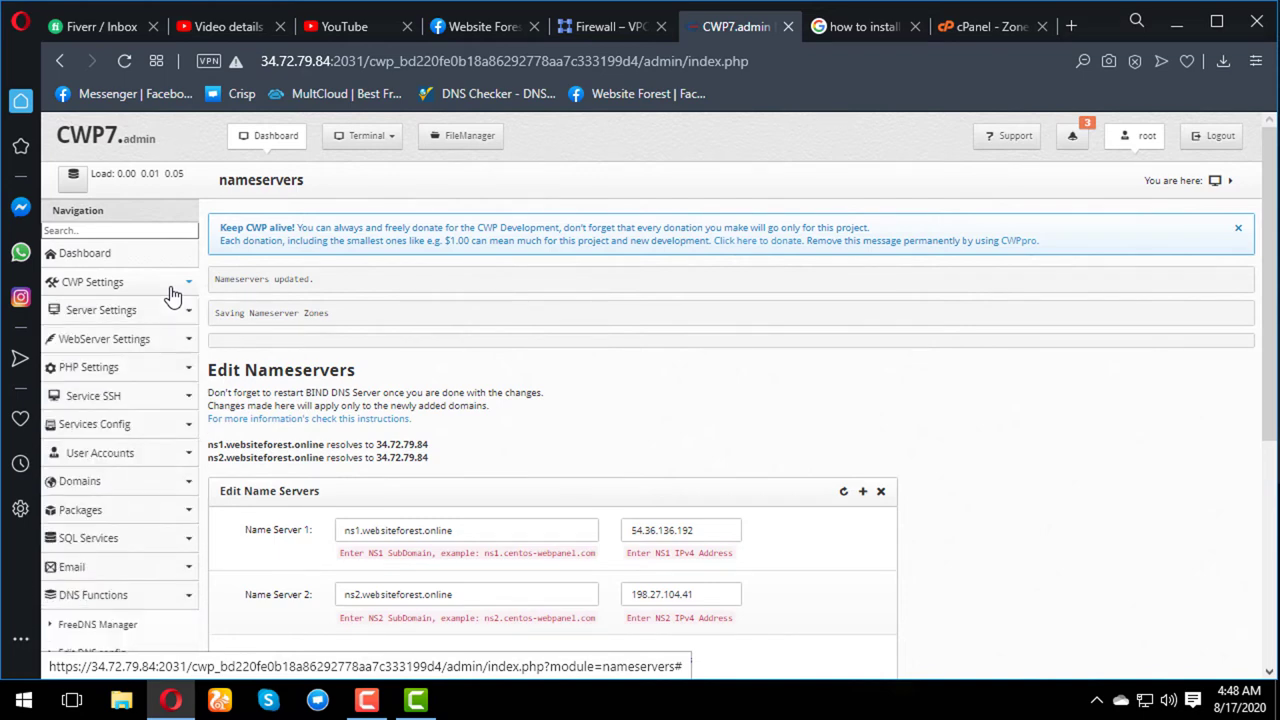
left_click(171, 291)
left_click(70, 314)
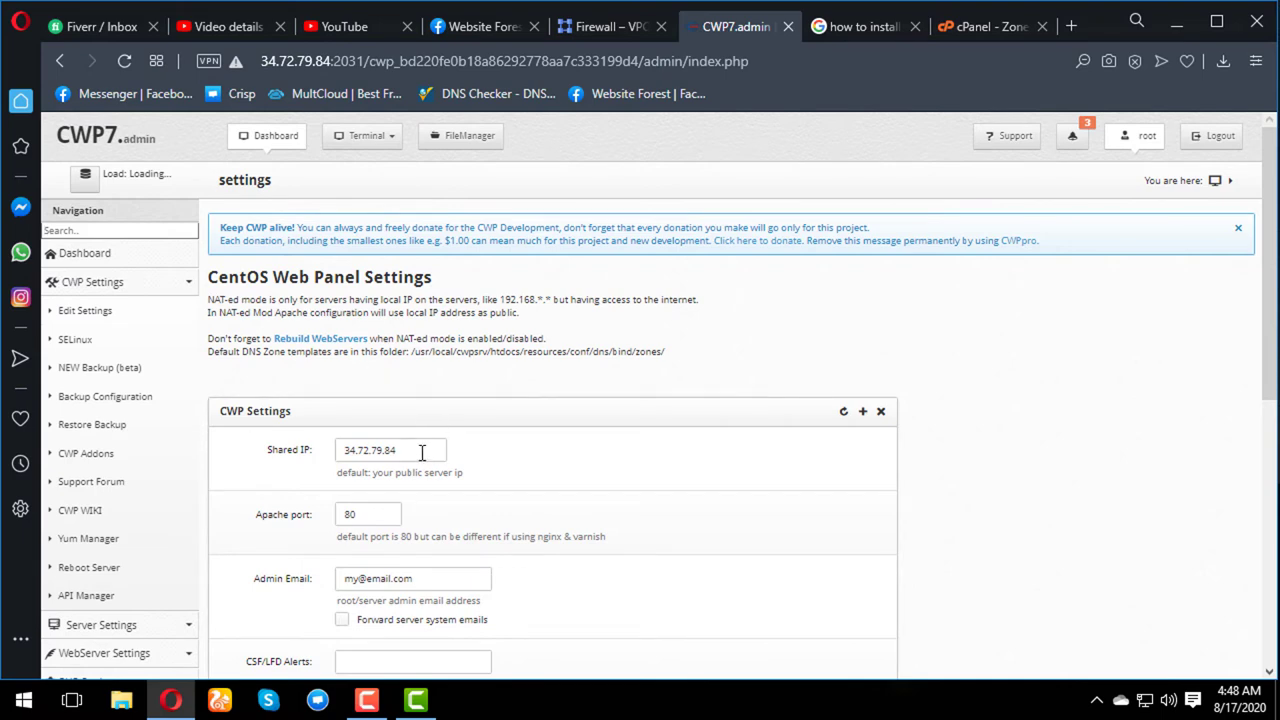
- Replace the Admin Email with the administrator's address, enable Forward server system emails, and save
scroll(420, 449, "down", 2)
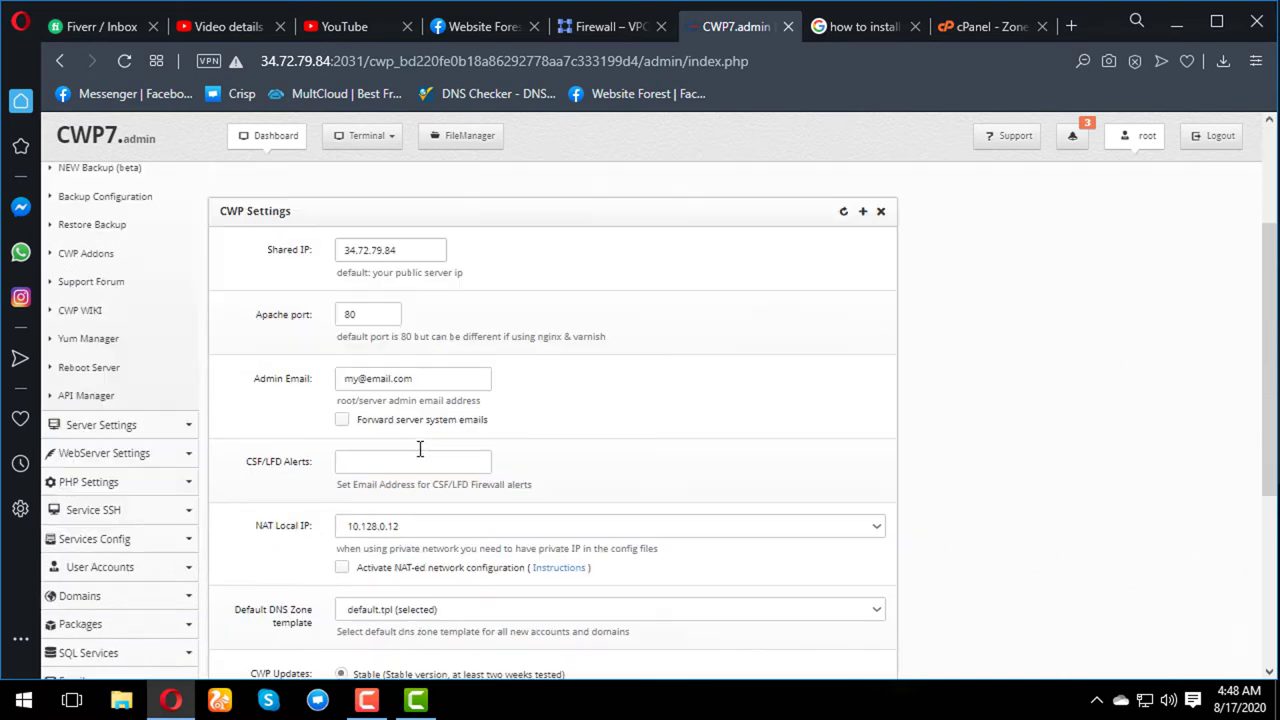
left_click(424, 384)
left_click_drag(424, 384, 290, 378)
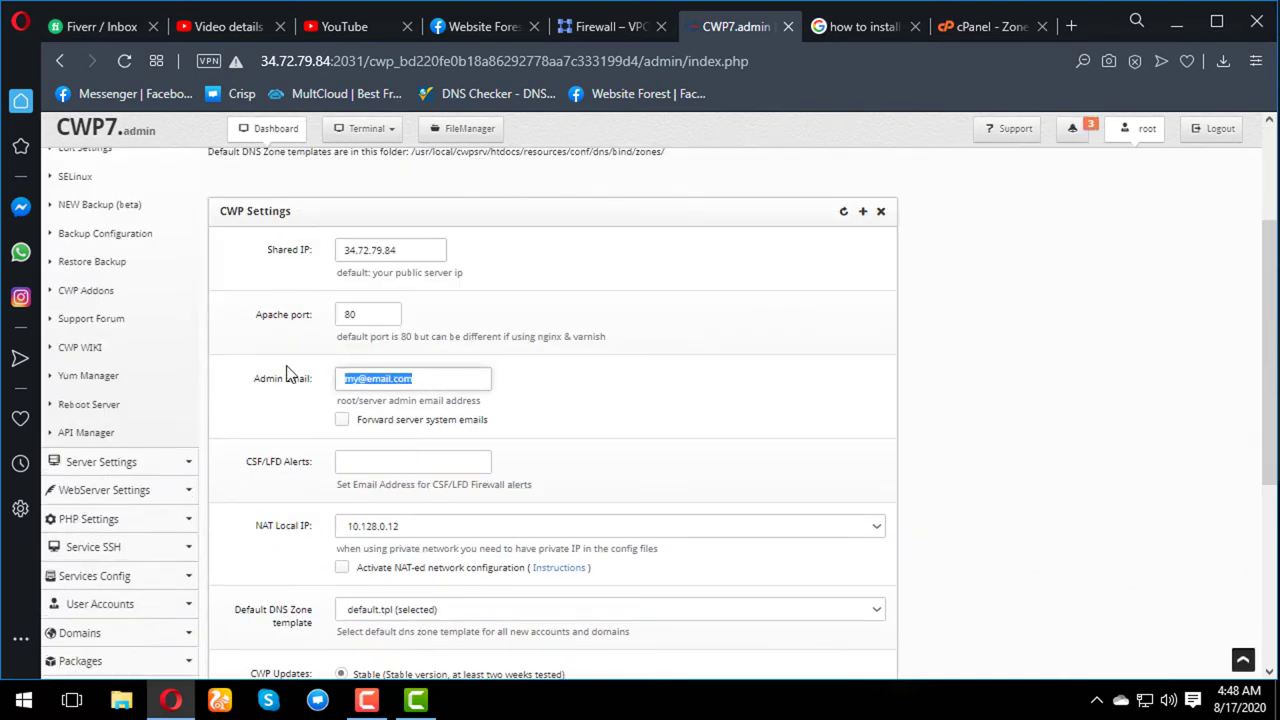
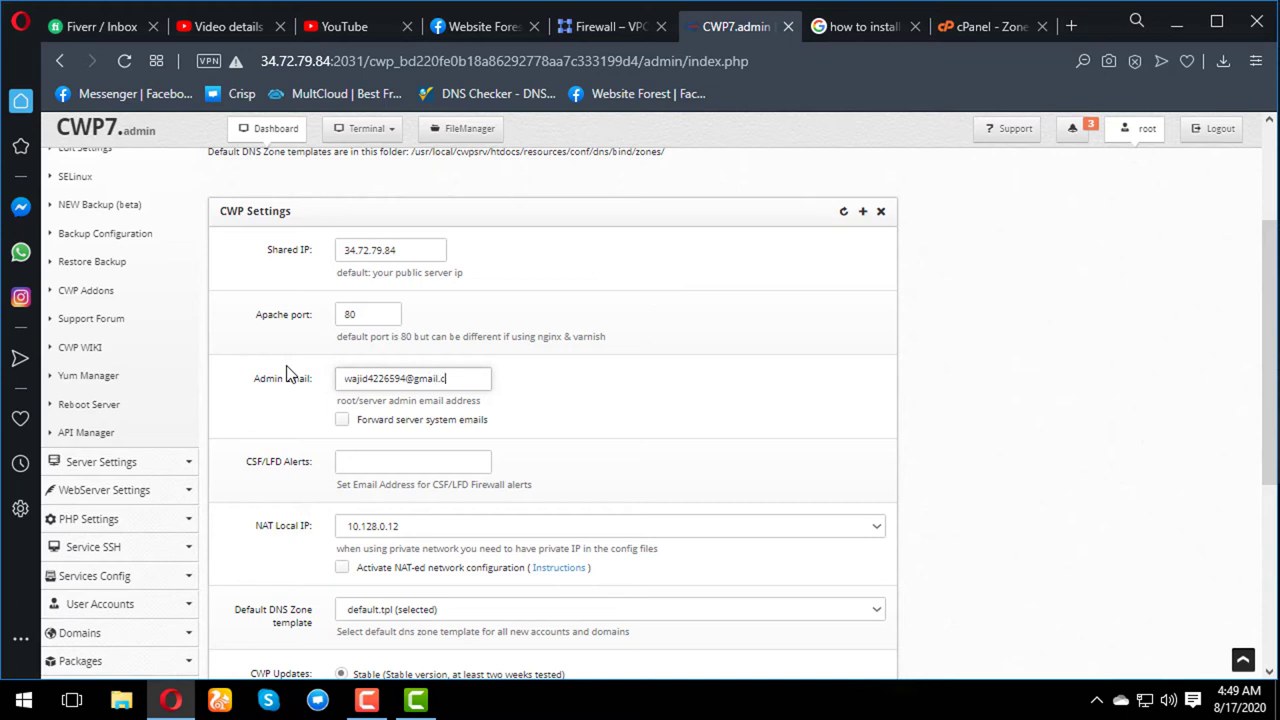
left_click(343, 421)
scroll(365, 461, "down", 2)
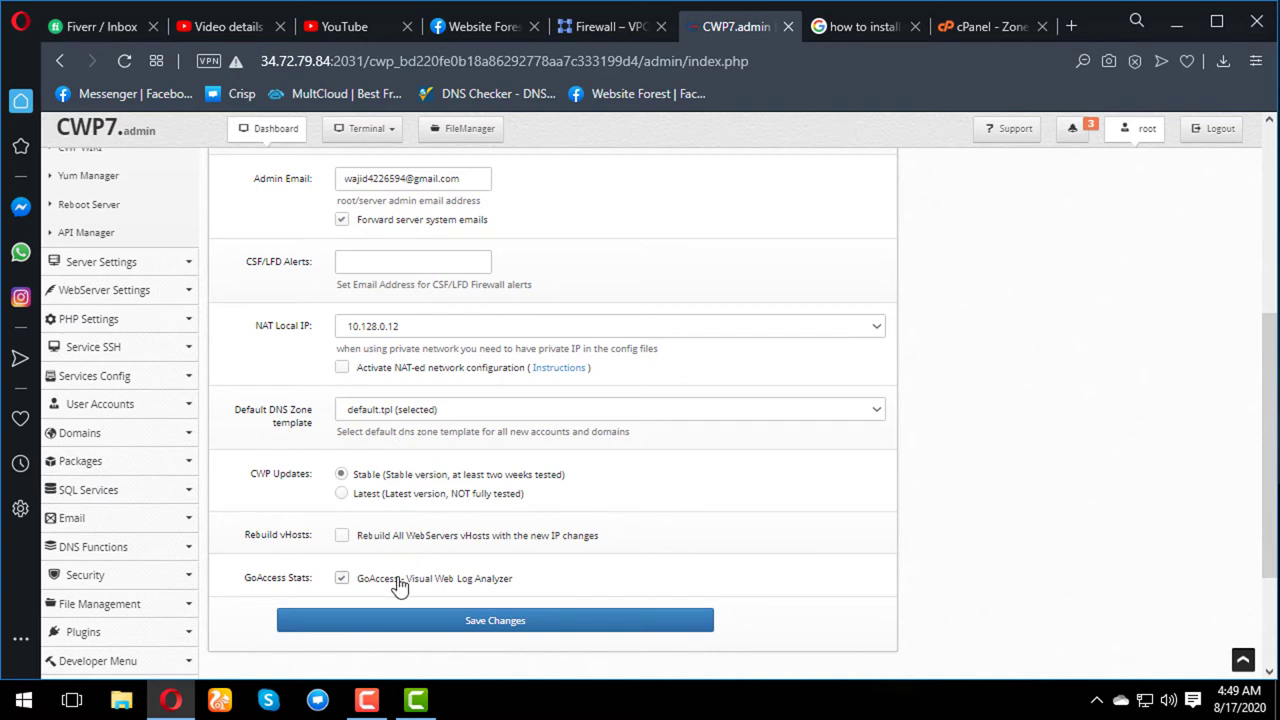
left_click(449, 617)
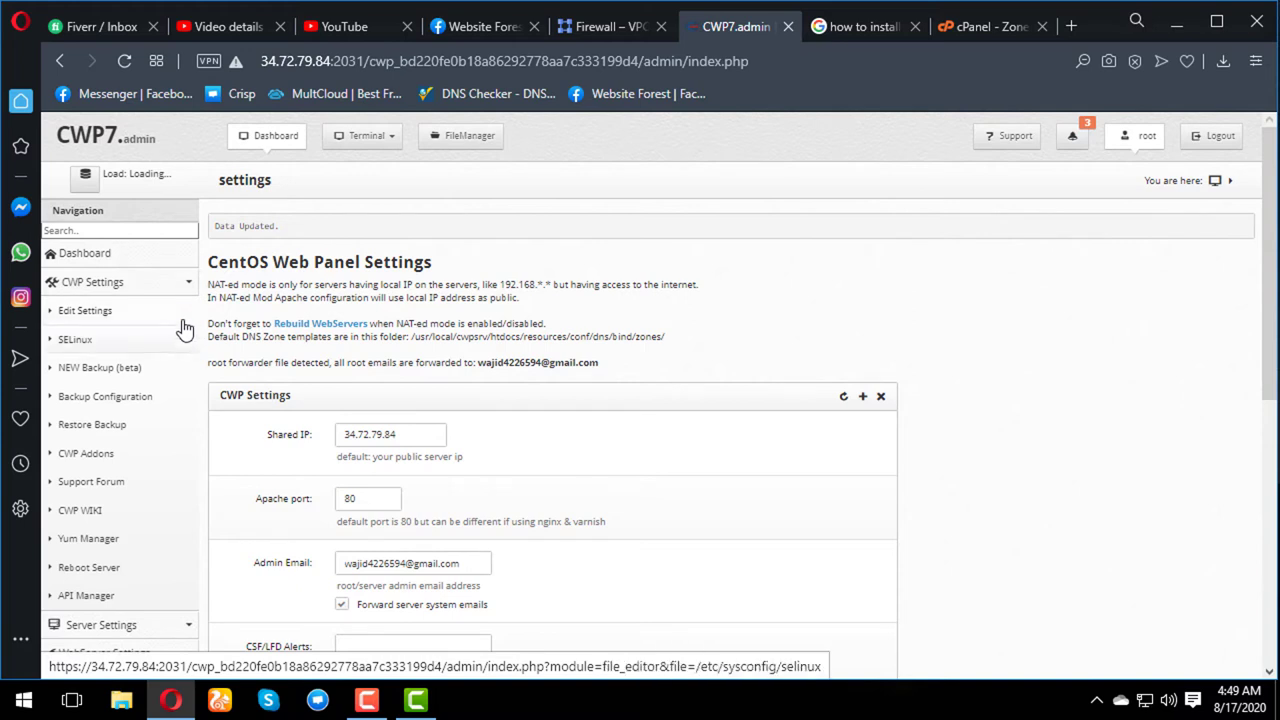
- Open the Change Hostname page under Server Settings
left_click(189, 286)
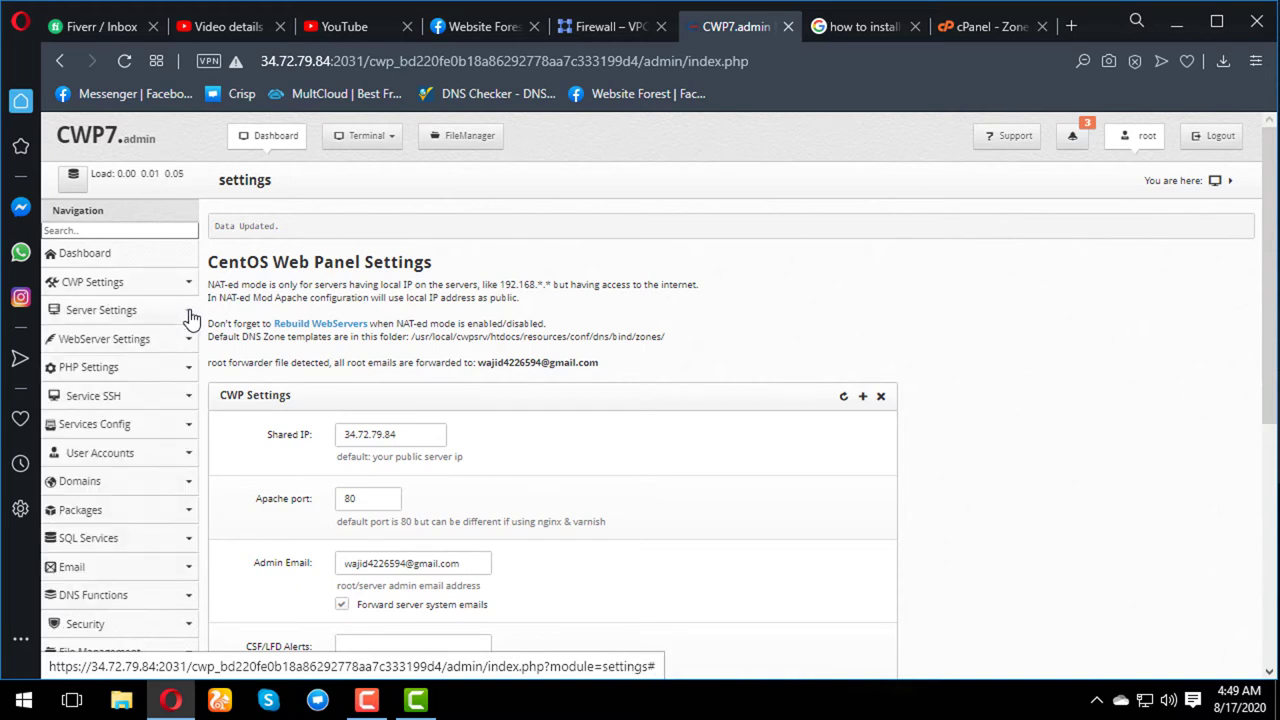
left_click(189, 314)
left_click(121, 485)
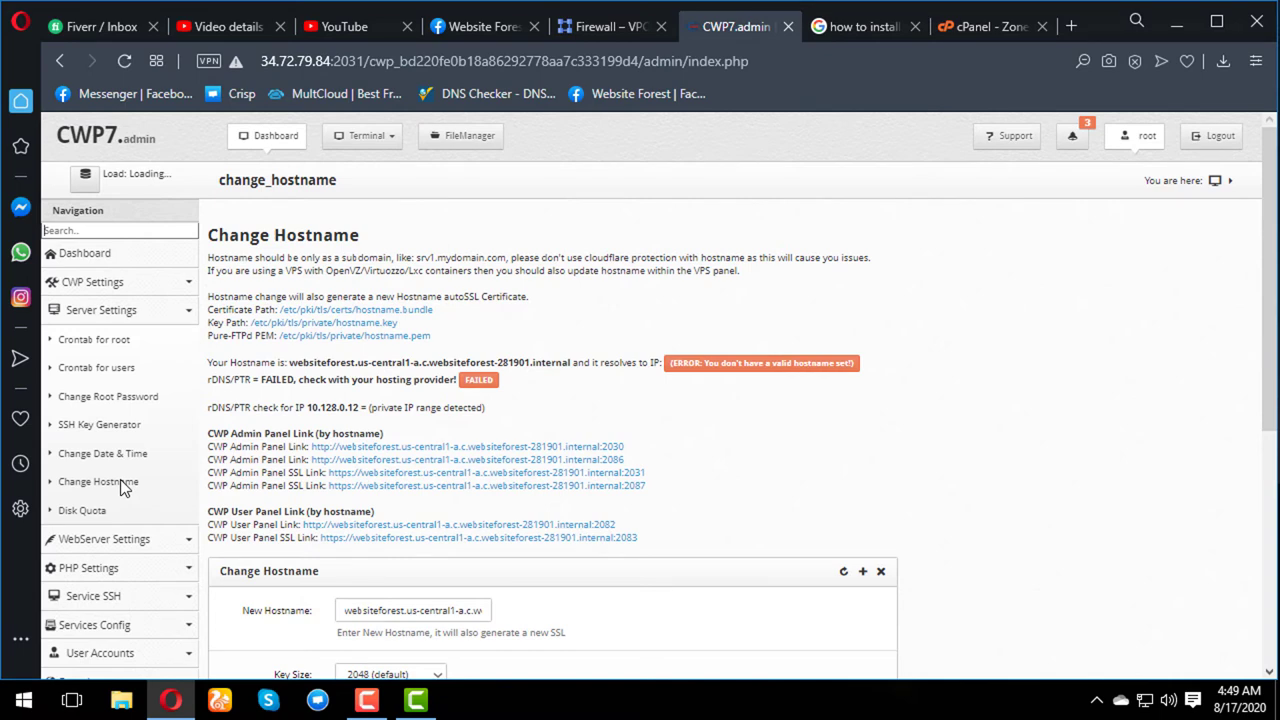
- Clear the old hostname and apply my.websiteforest.online as the new hostname
scroll(331, 482, "down", 1)
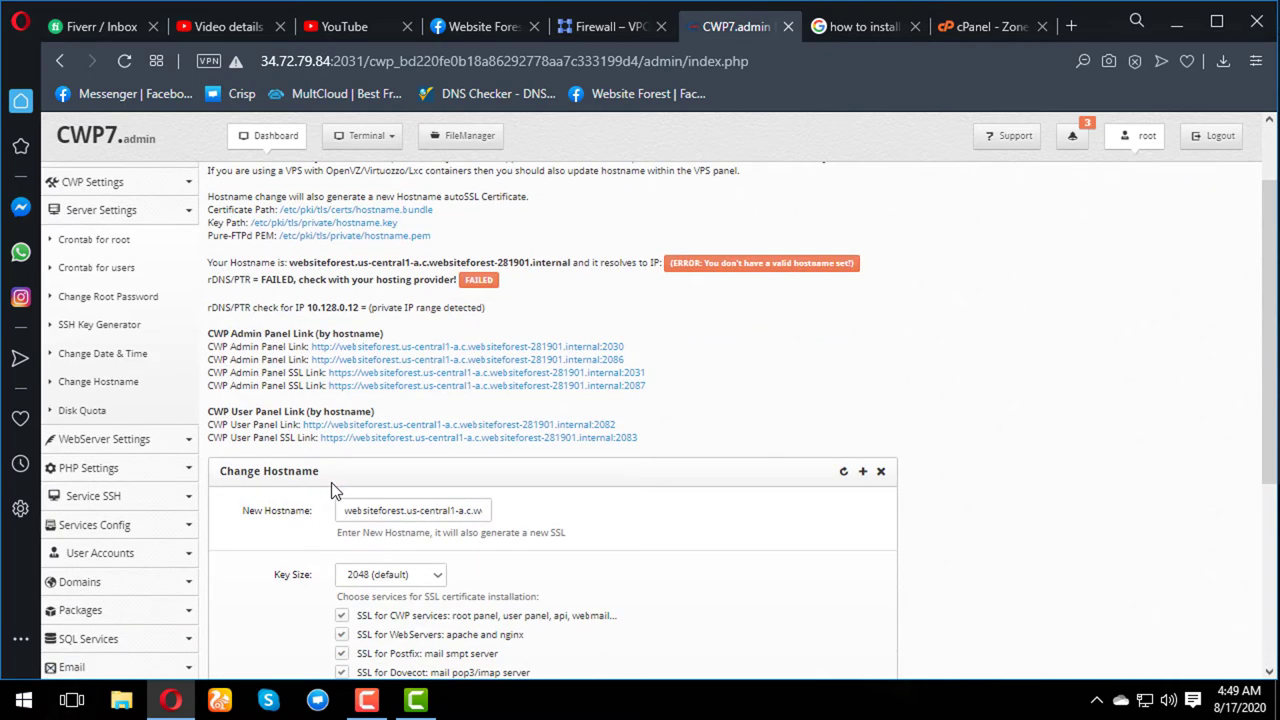
left_click(386, 512)
key("ctrl+a")
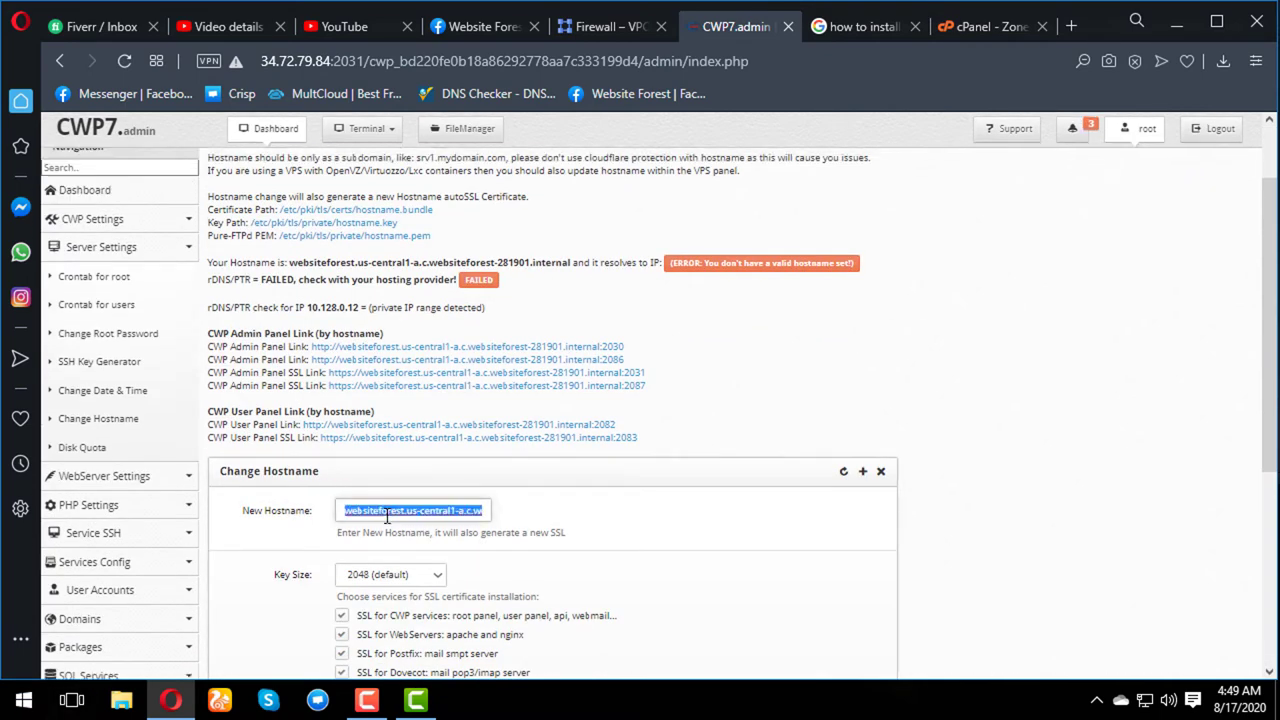
key("BackSpace")
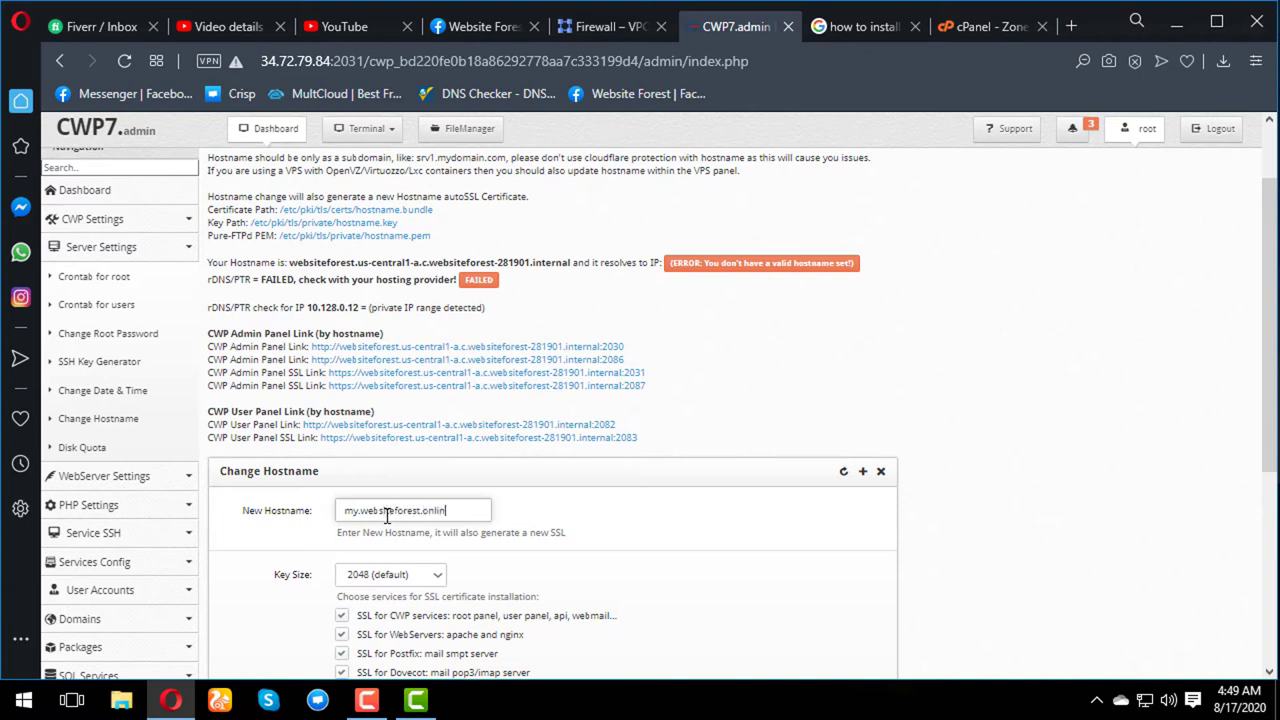
scroll(520, 463, "down", 5)
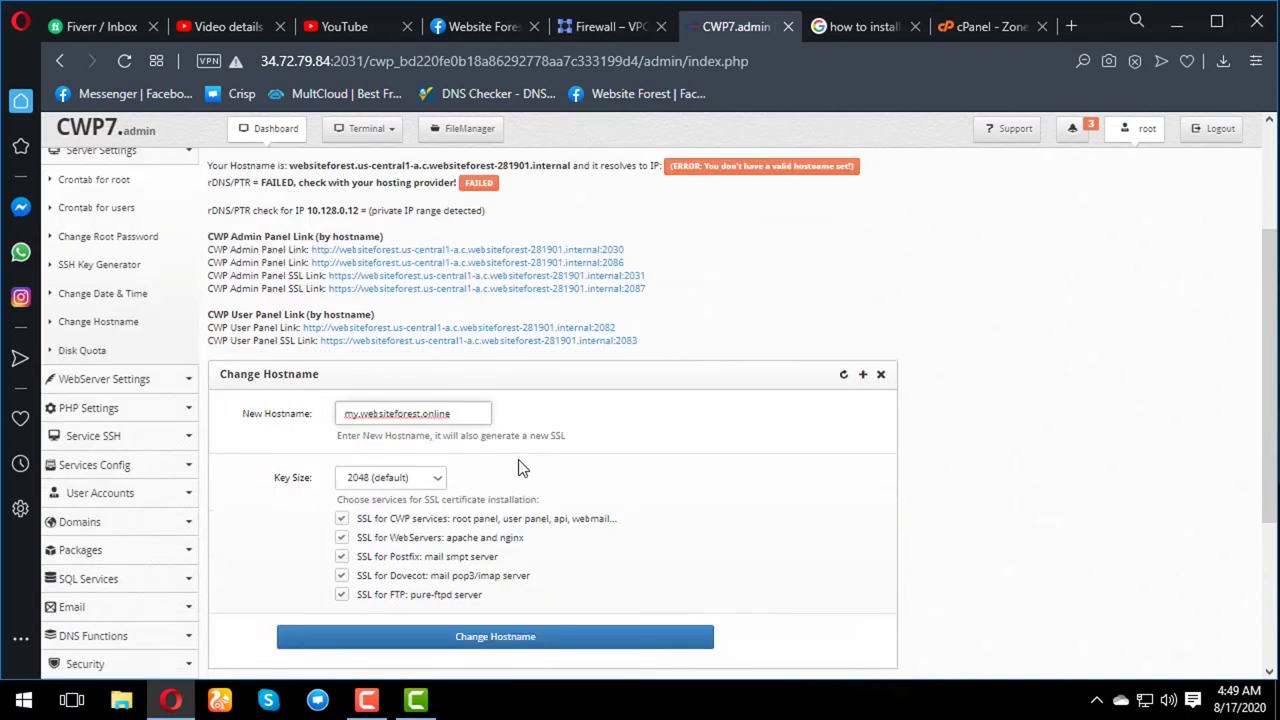
left_click(508, 370)
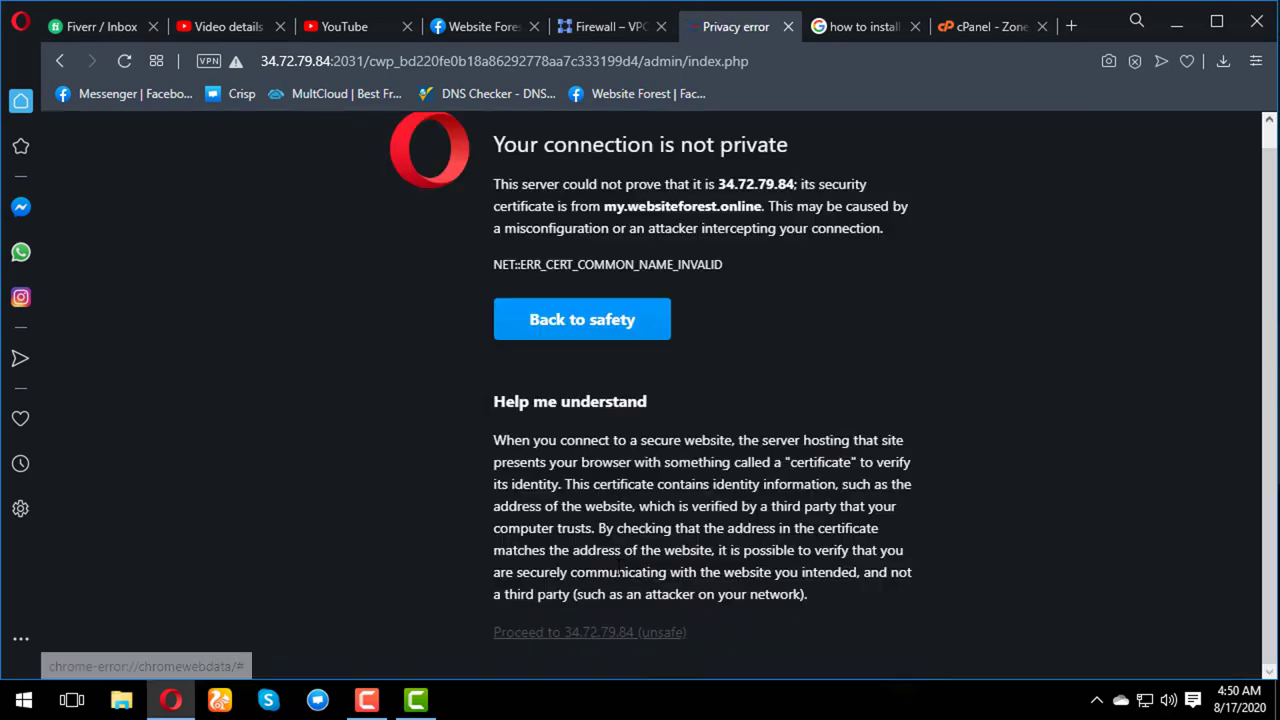
- Switch back to the cPanel Zone Editor tab, then open a new empty Opera tab
left_click(986, 24)
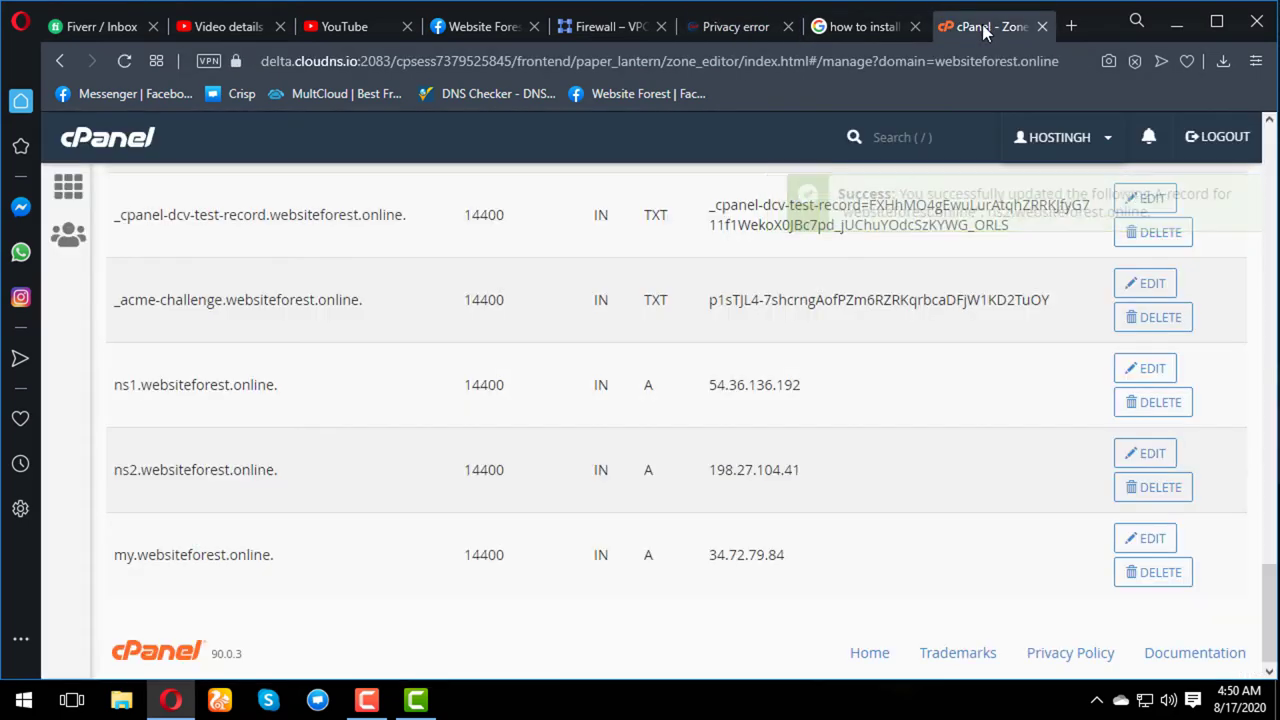
left_click(885, 31)
left_click(1004, 29)
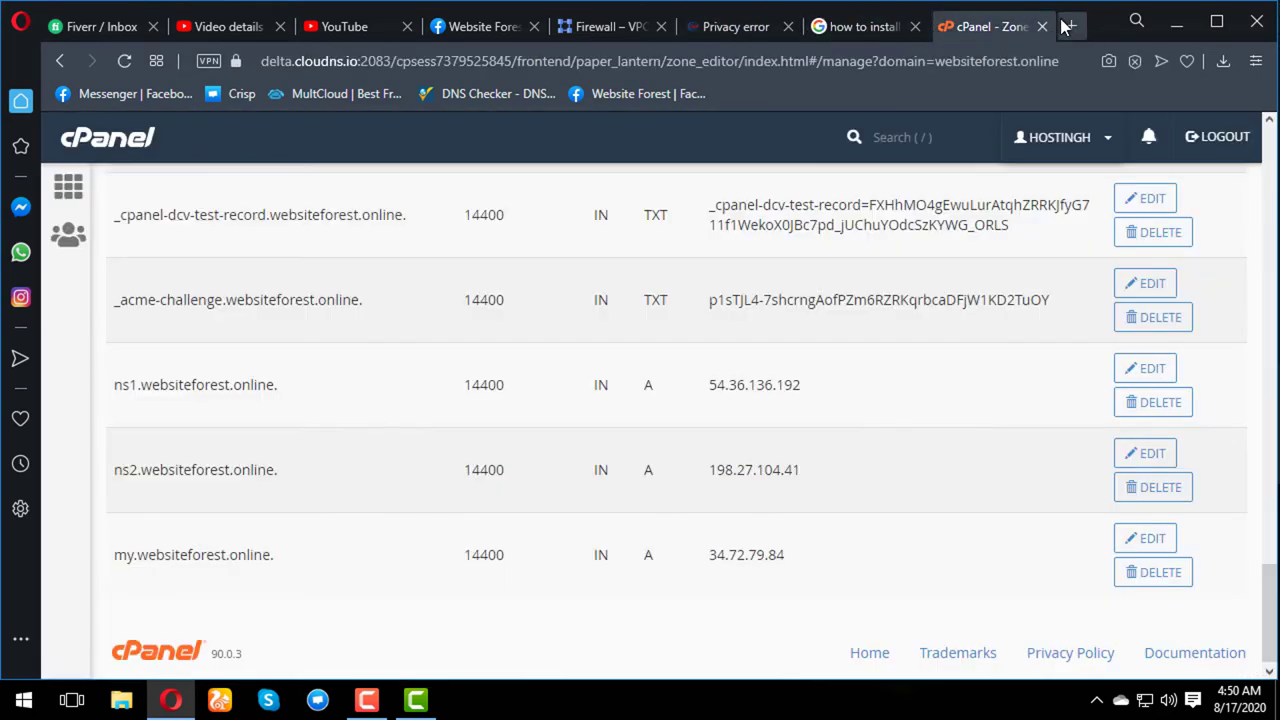
left_click(1067, 27)
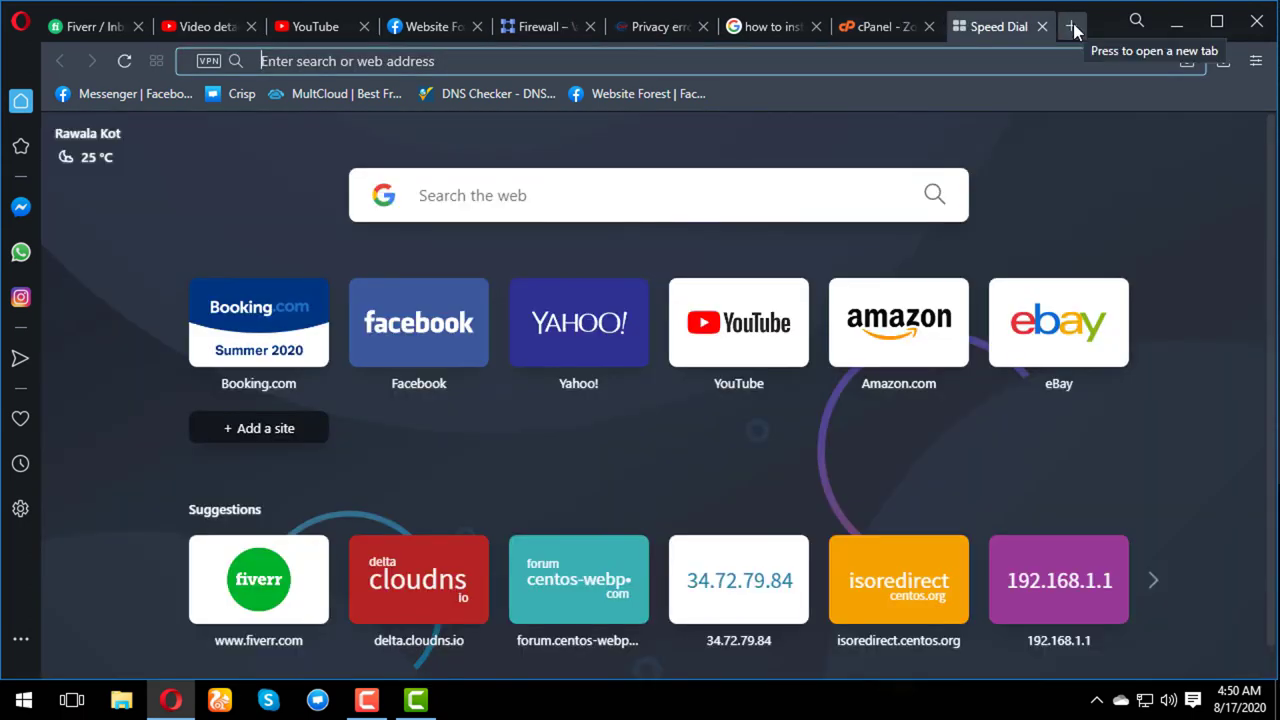
- Load my.websiteforest.online:2087 in the new tab's address bar
type("my.")
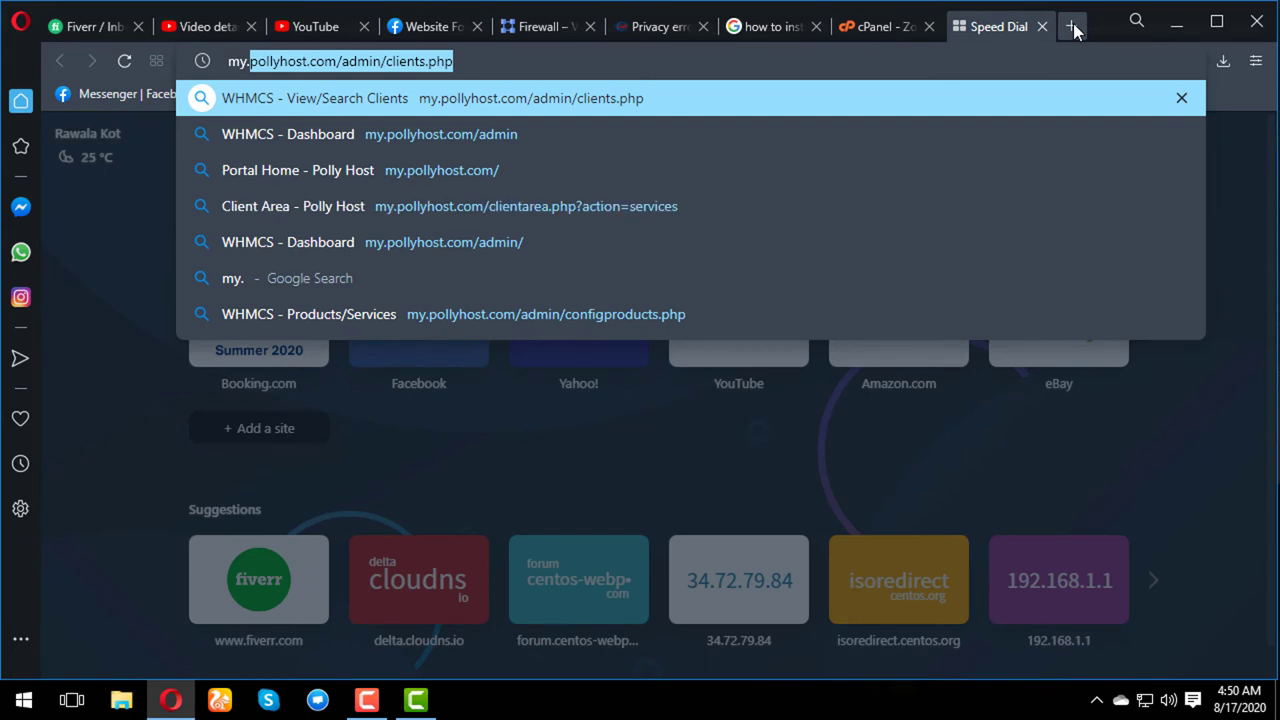
type("web")
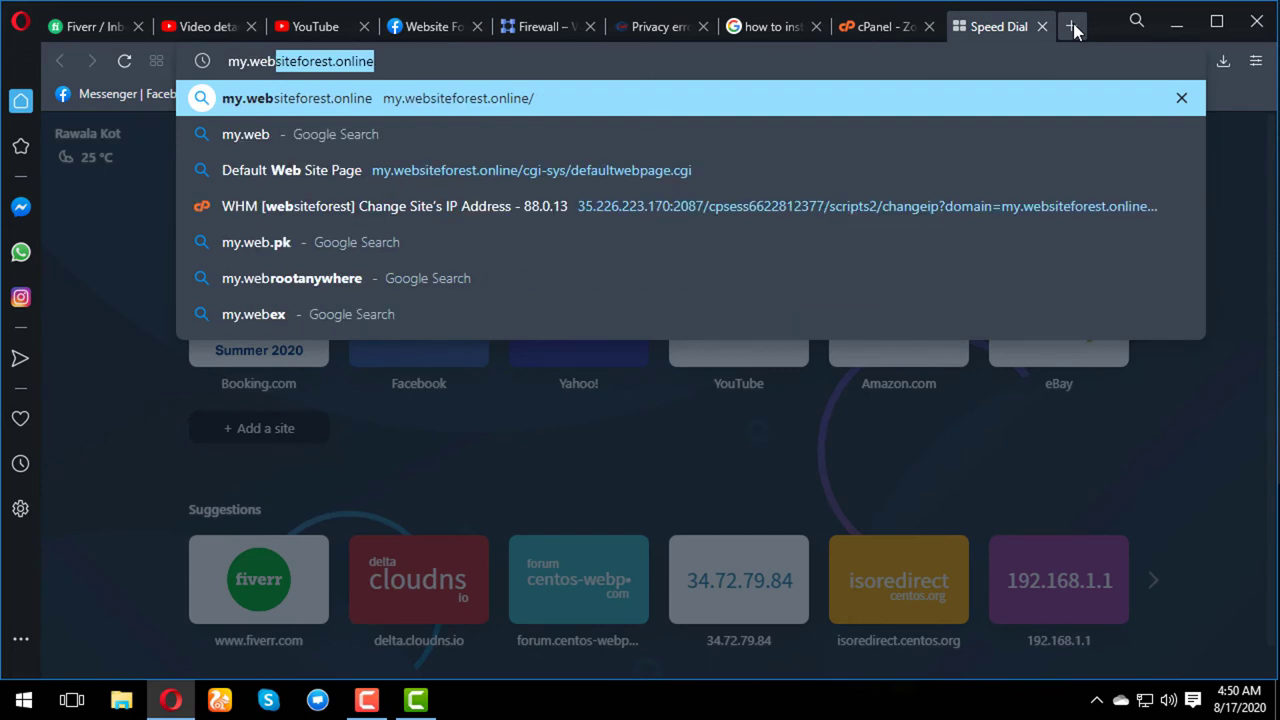
key("Right")
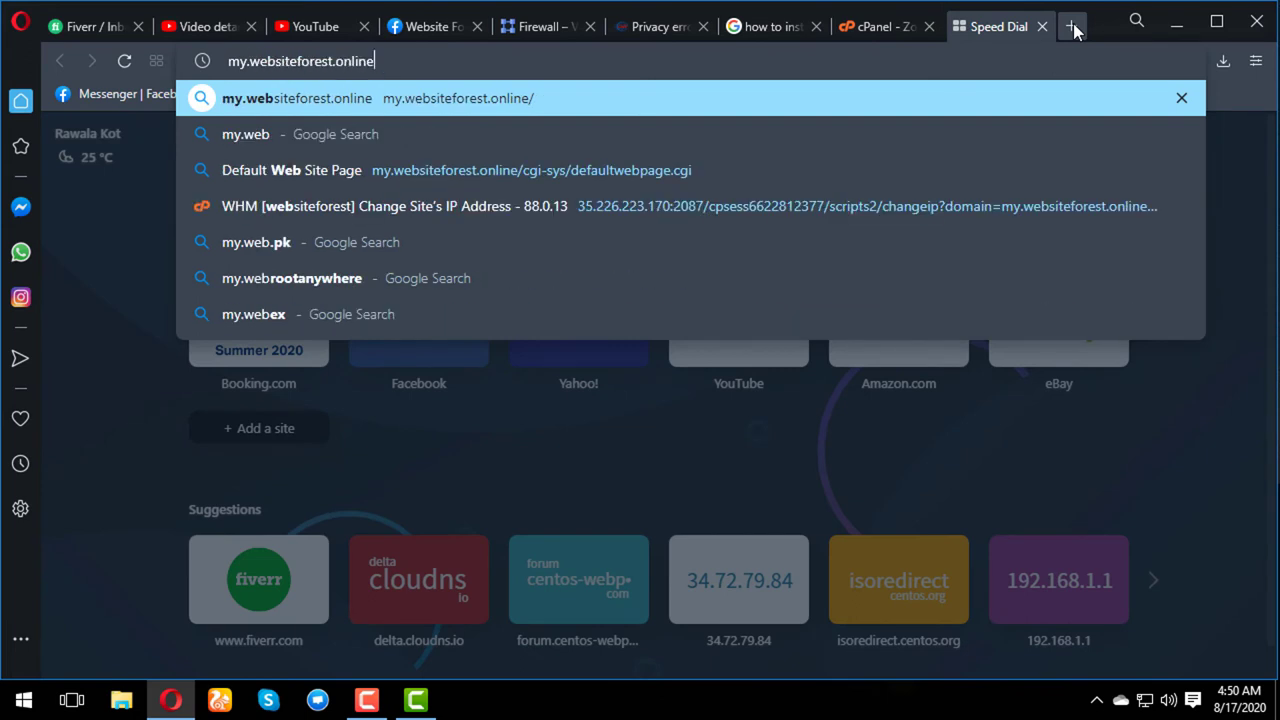
type(":")
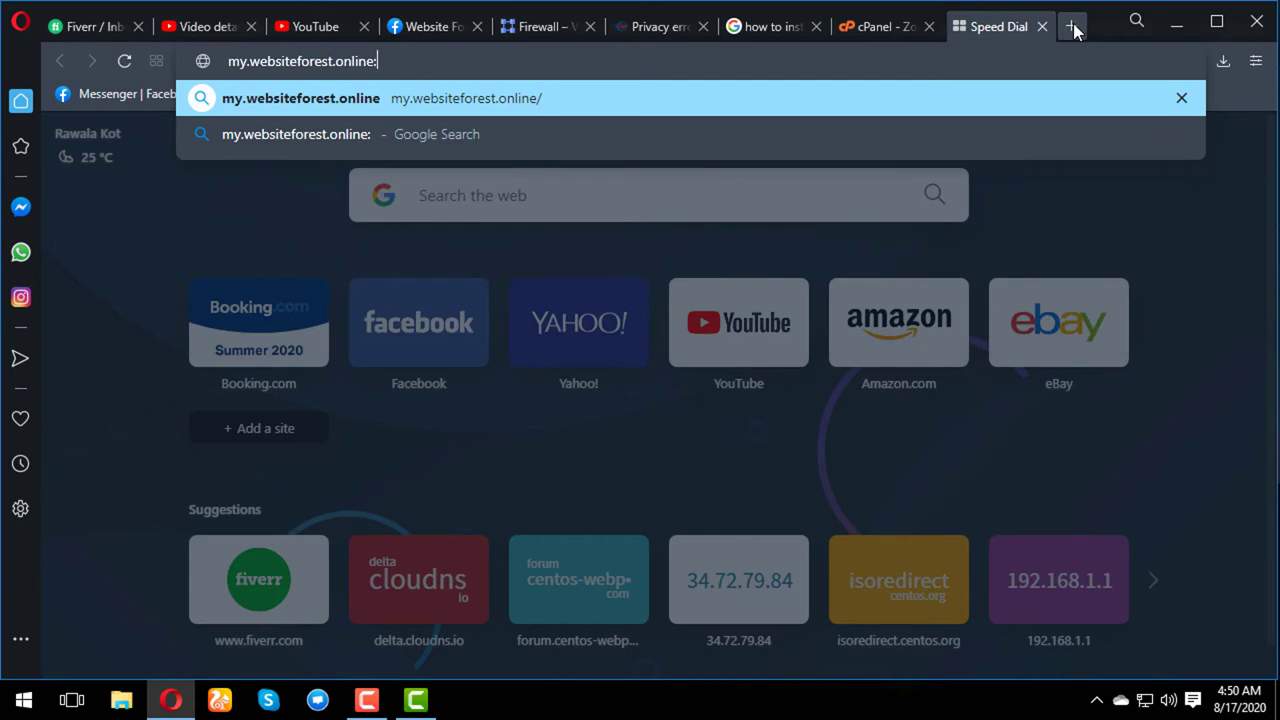
type("2087")
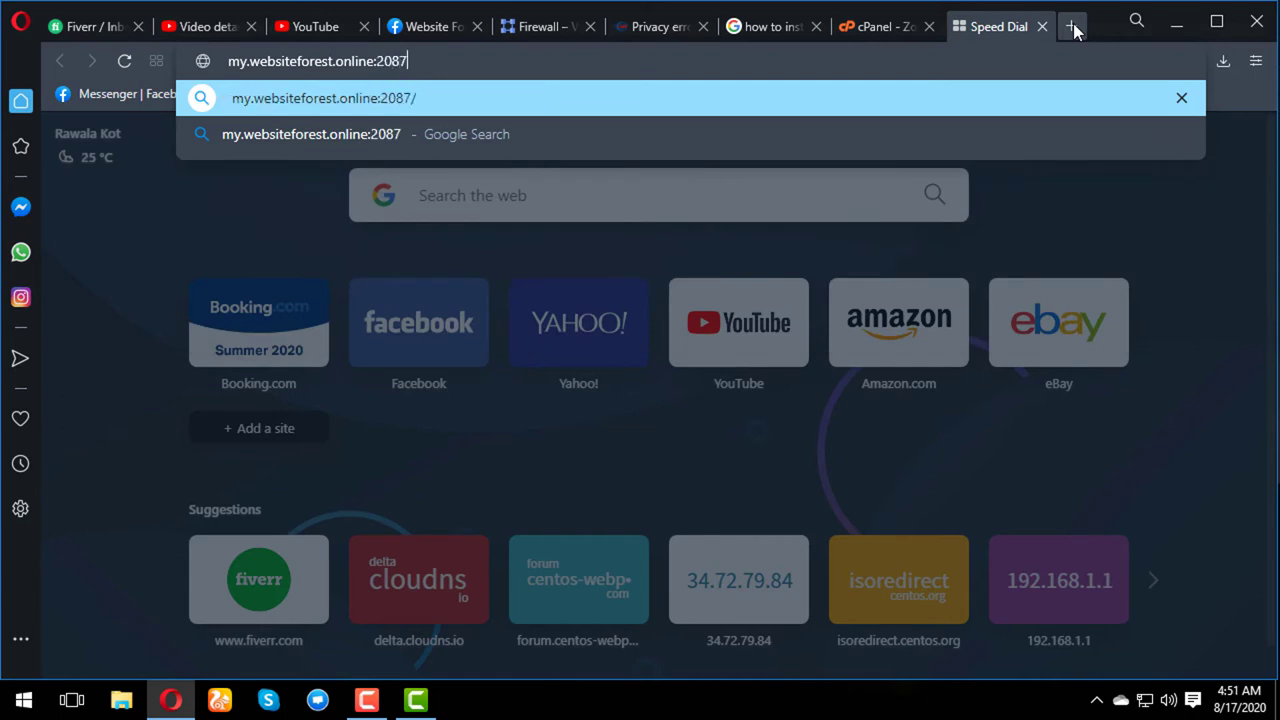
key("Return")
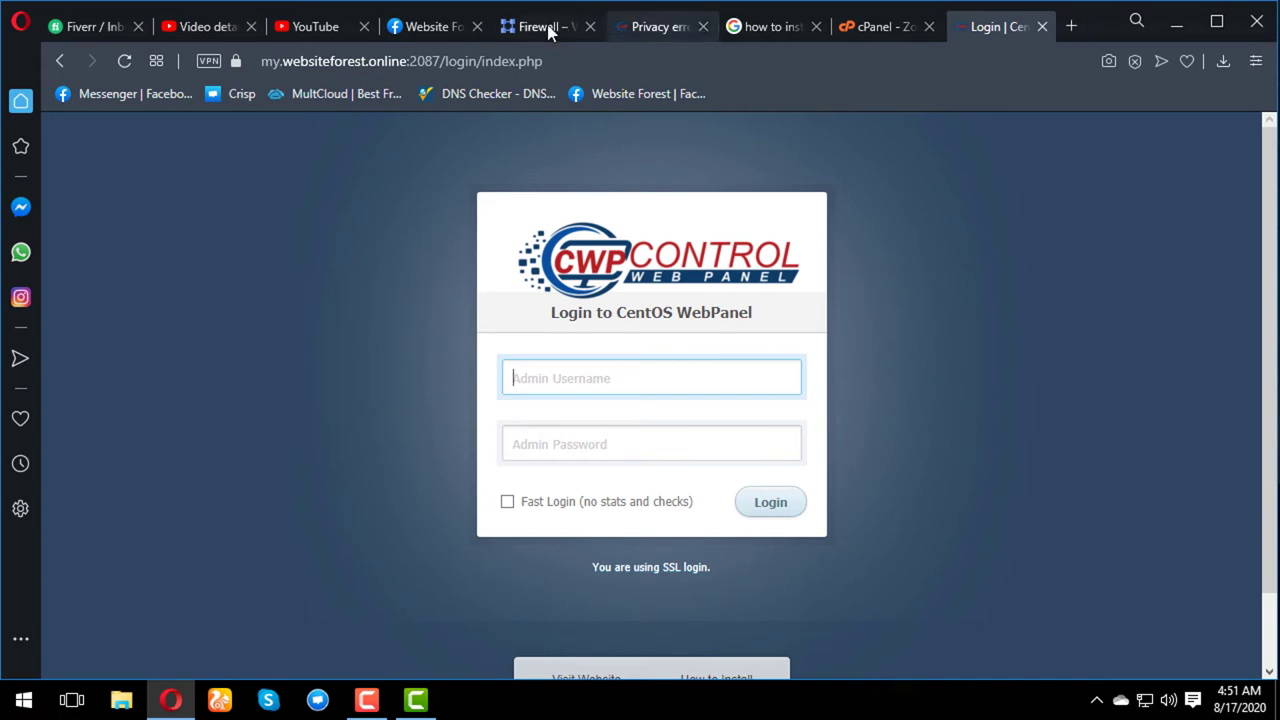
- Log in to the CWP admin panel as root with the admin password
left_click(567, 376)
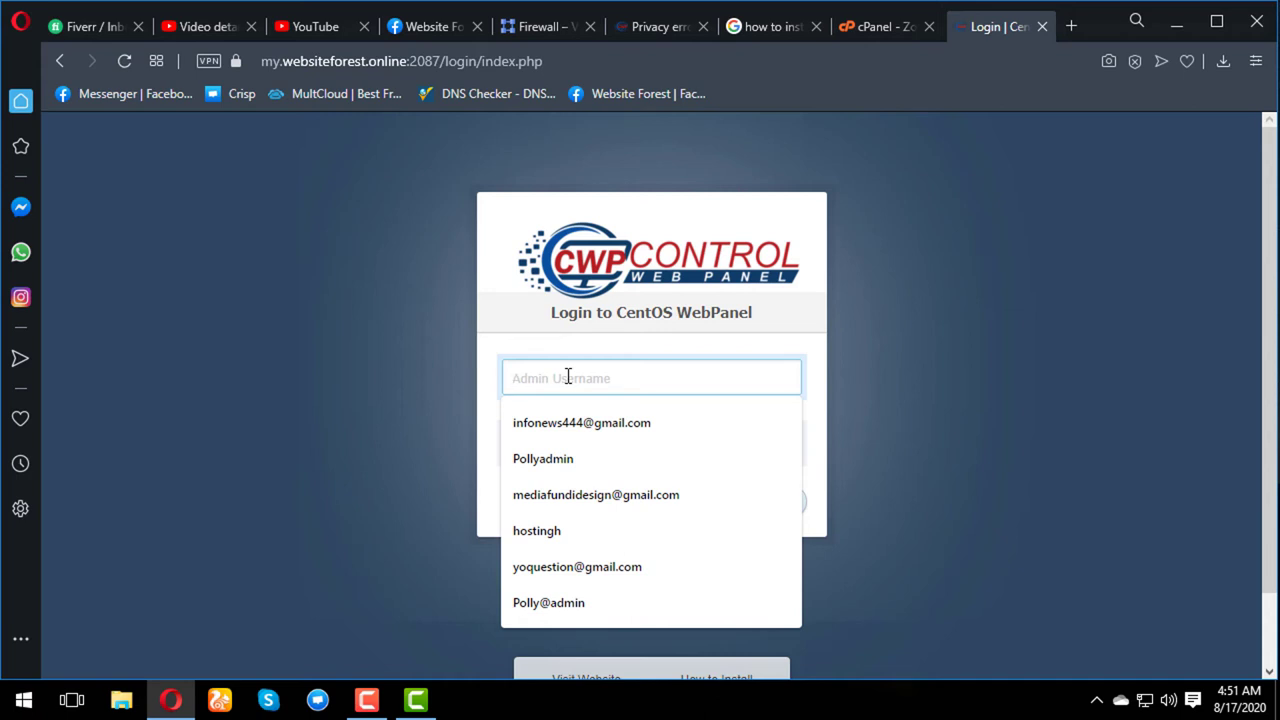
type("root")
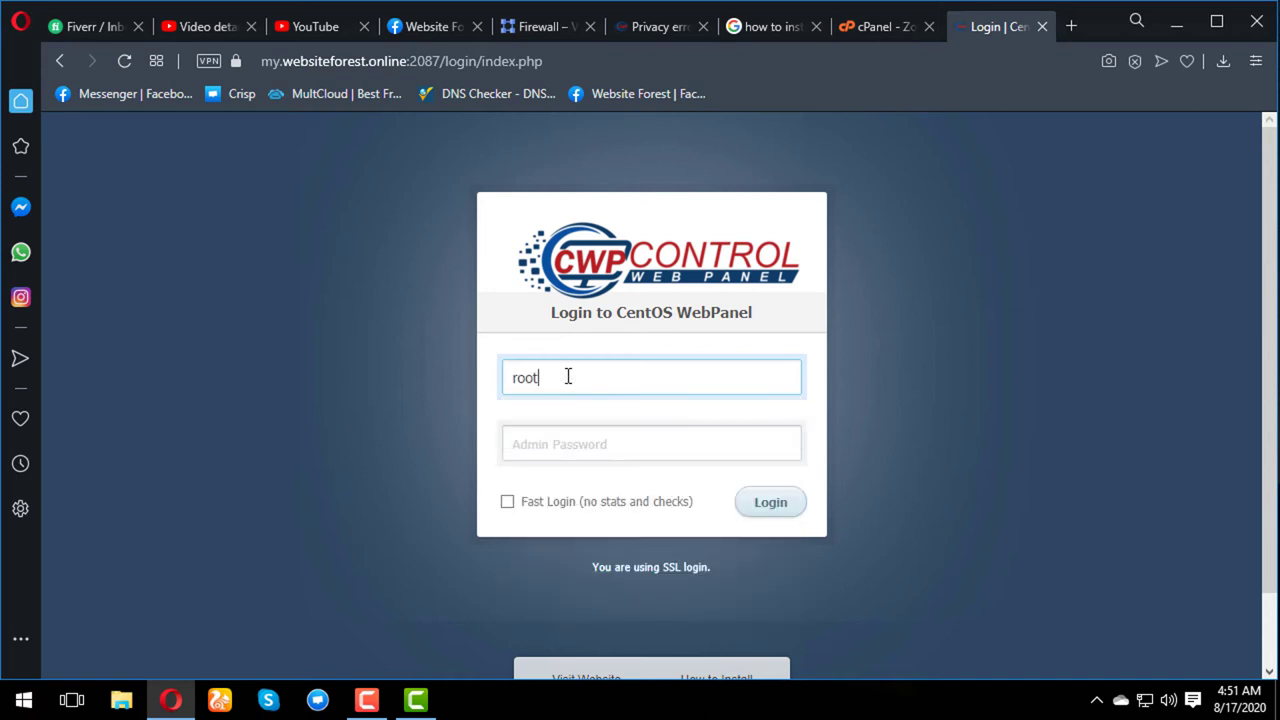
key("Tab")
key("Return")
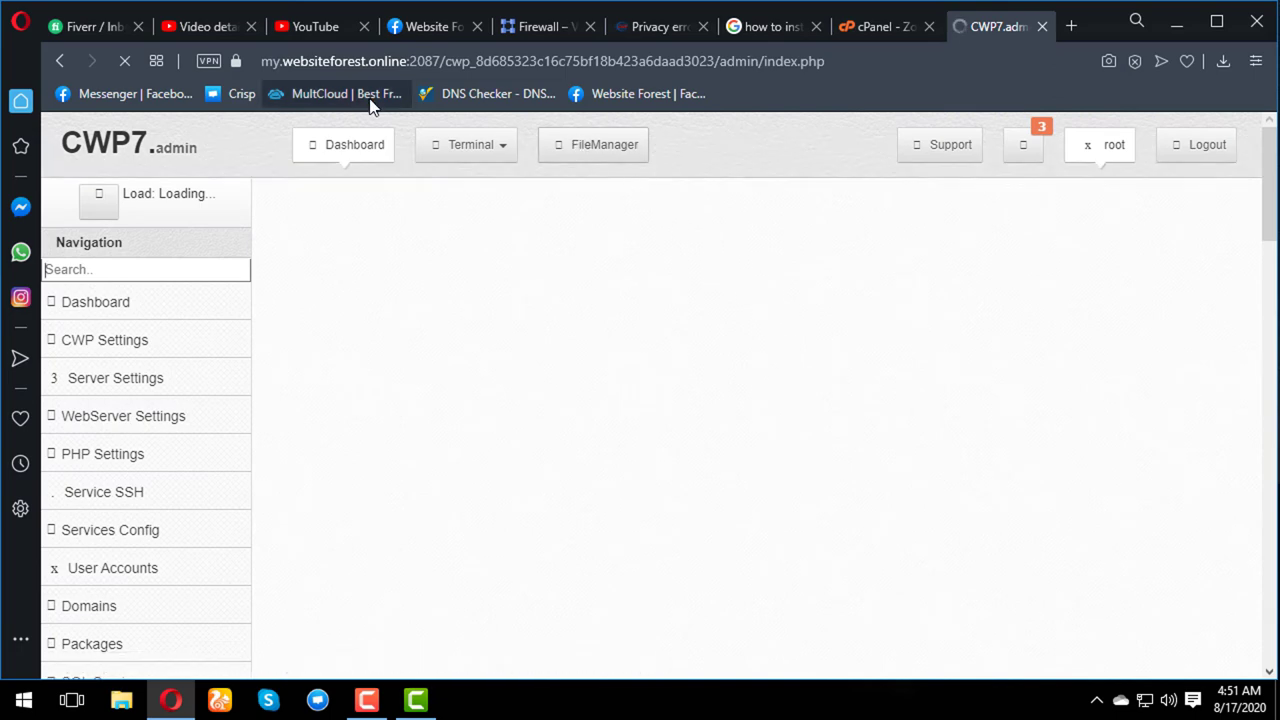
scroll(455, 242, "down", 3)
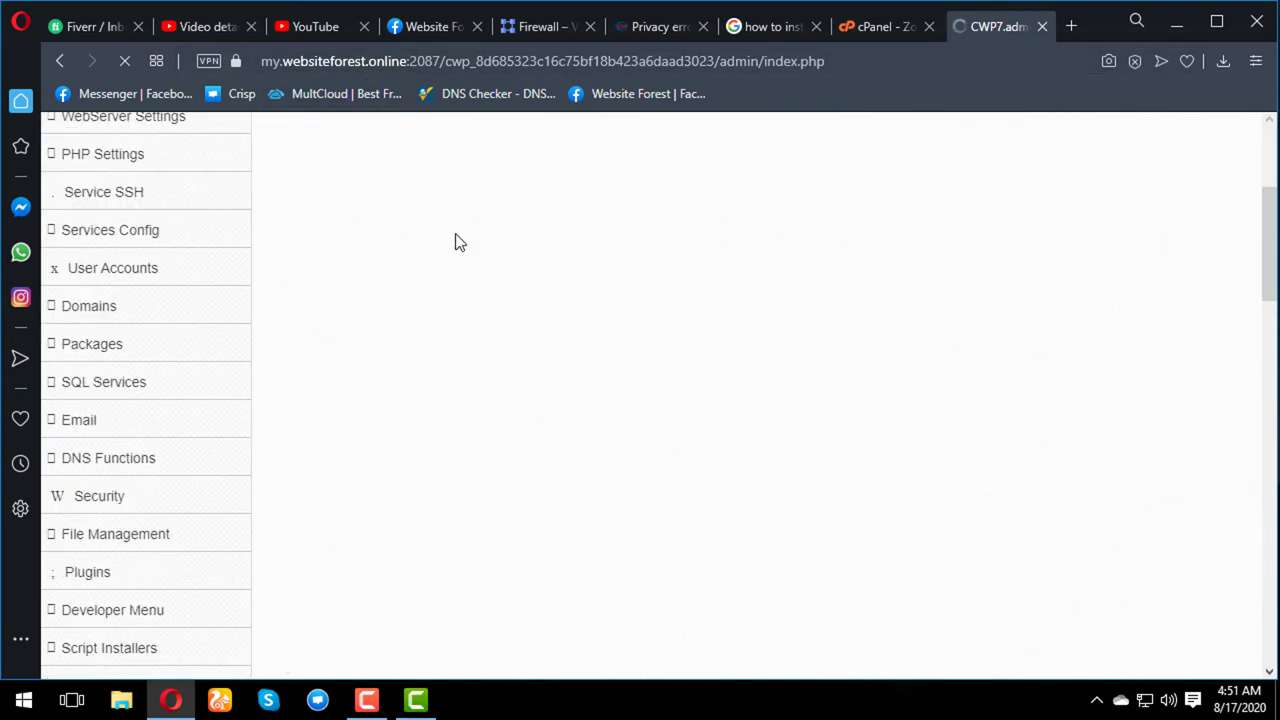
scroll(455, 242, "up", 3)
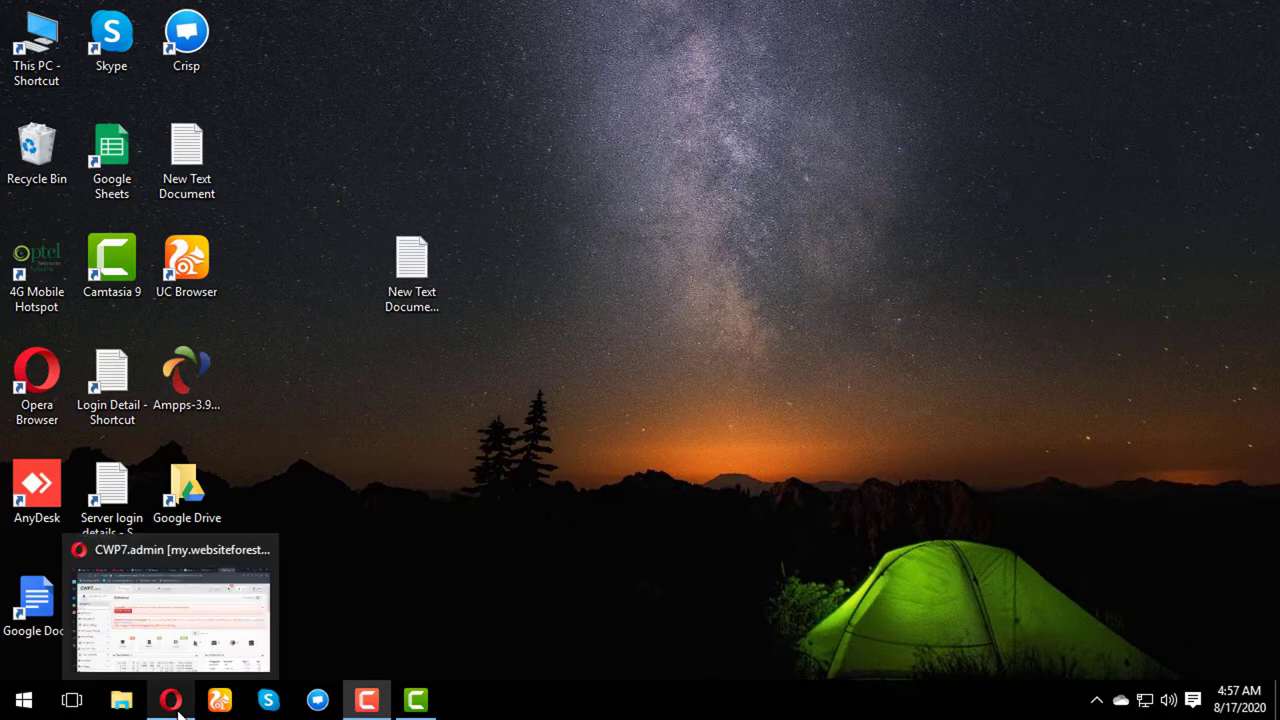
- Restore the Opera window and open PHP Settings > PHP Version Switcher, showing PHP 5.6.37
left_click(172, 701)
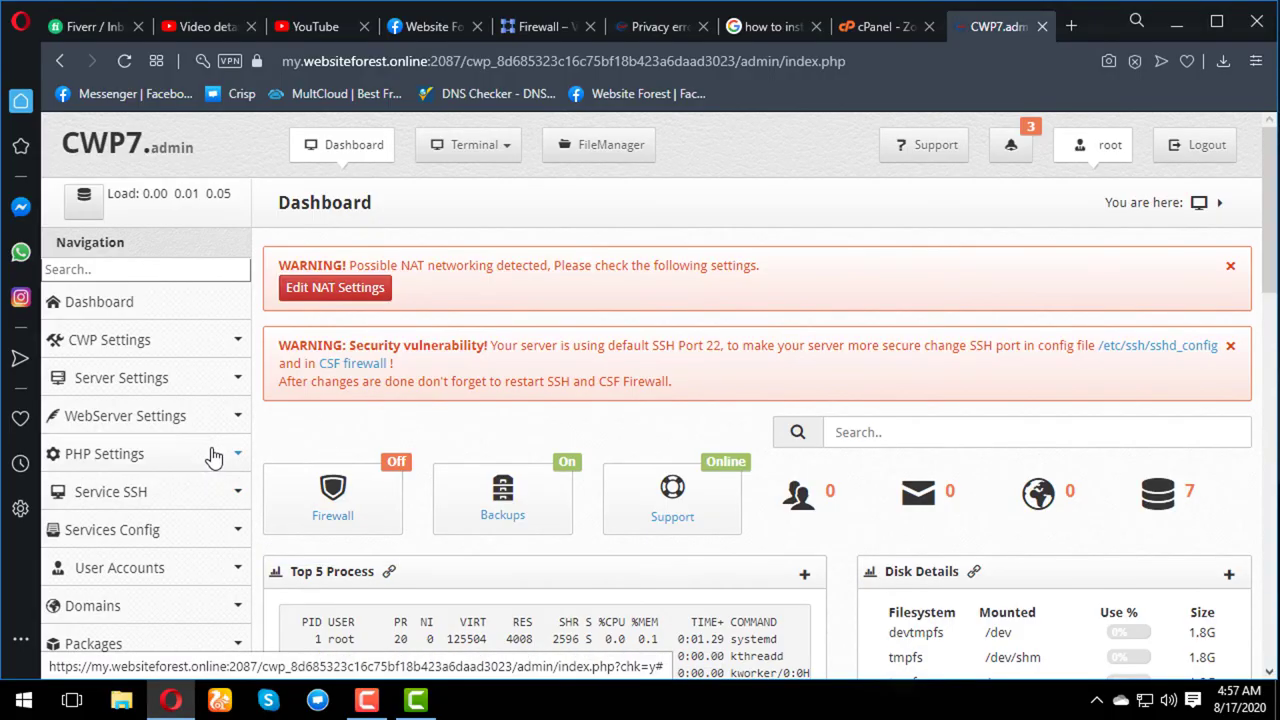
left_click(239, 459)
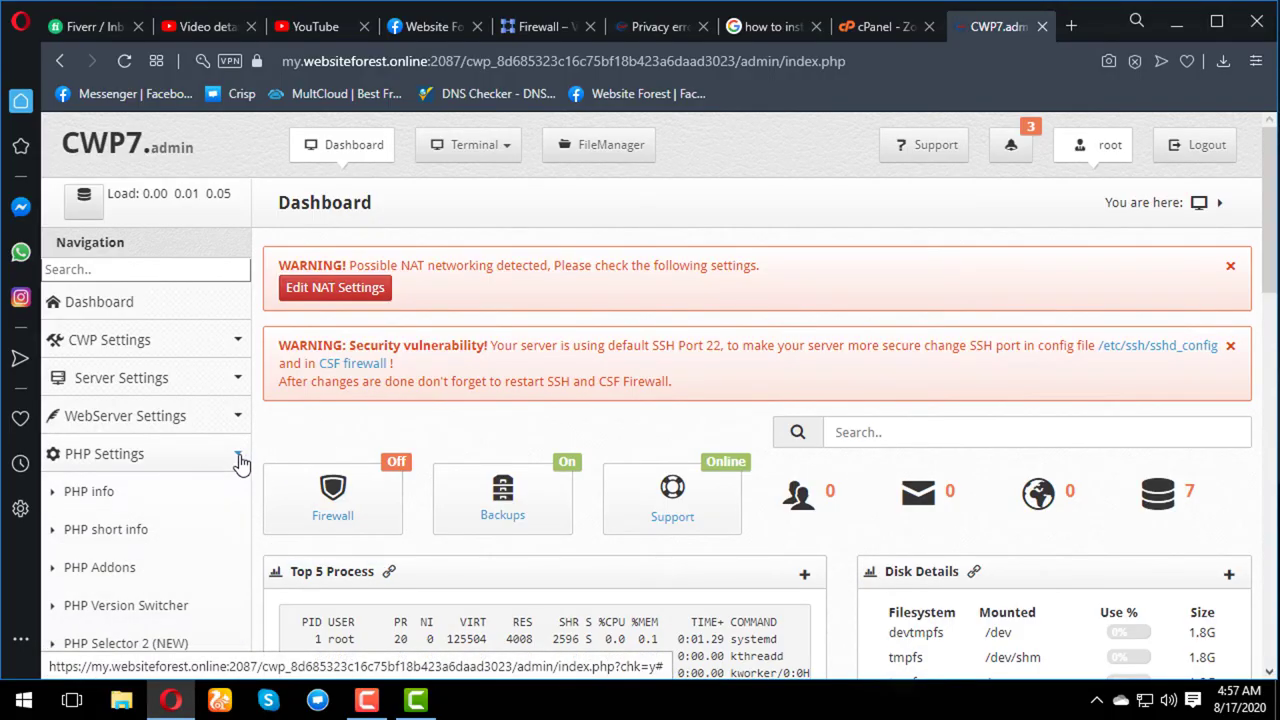
scroll(240, 457, "down", 1)
scroll(220, 451, "down", 2)
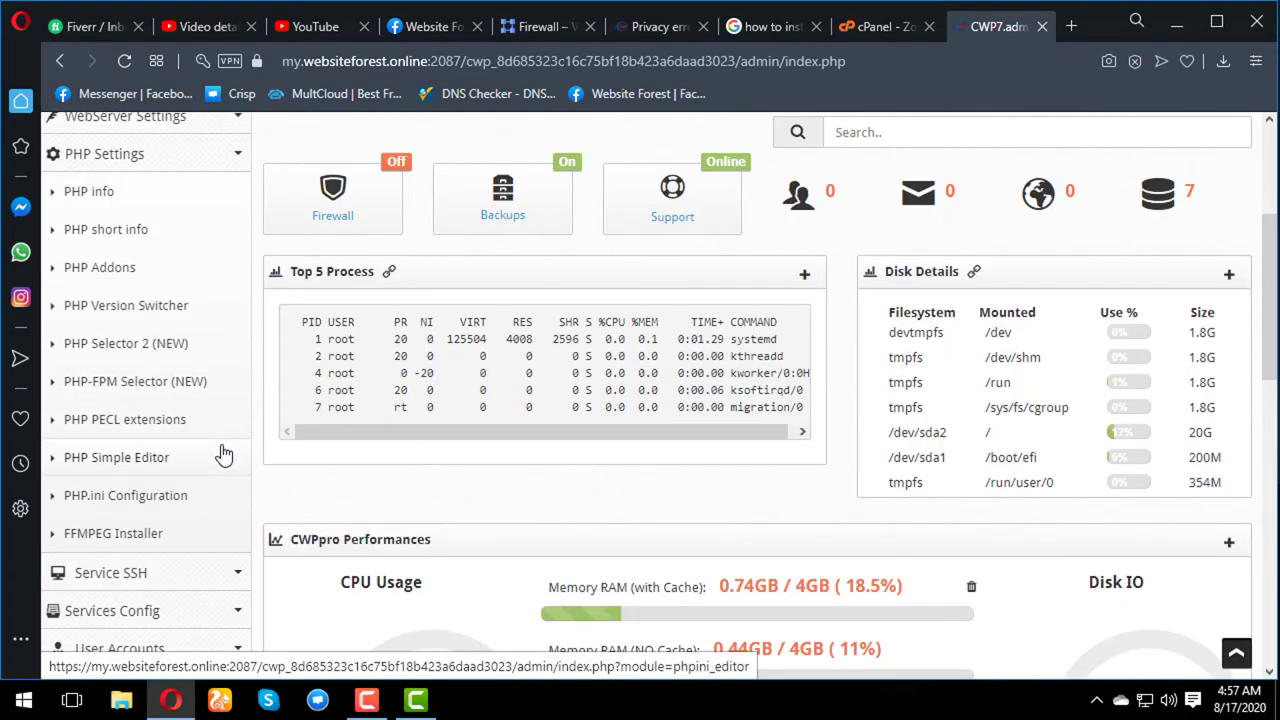
scroll(222, 452, "down", 1)
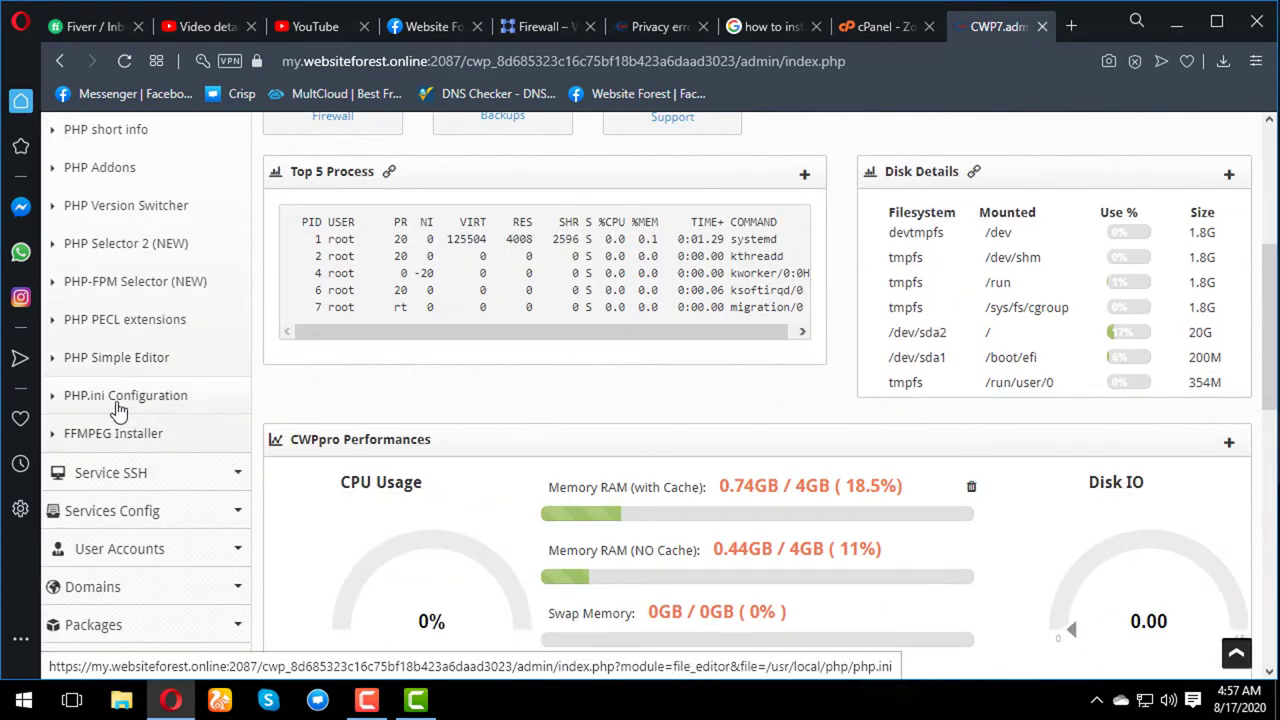
scroll(119, 318, "up", 1)
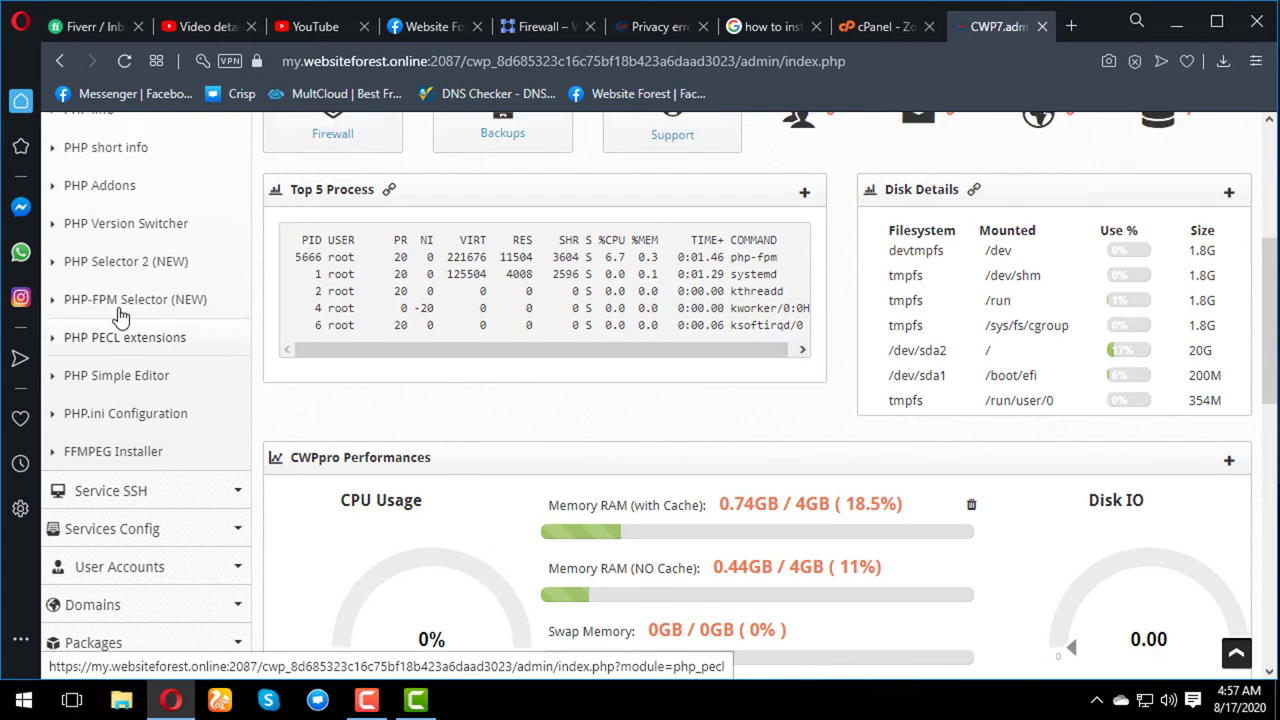
scroll(119, 318, "up", 1)
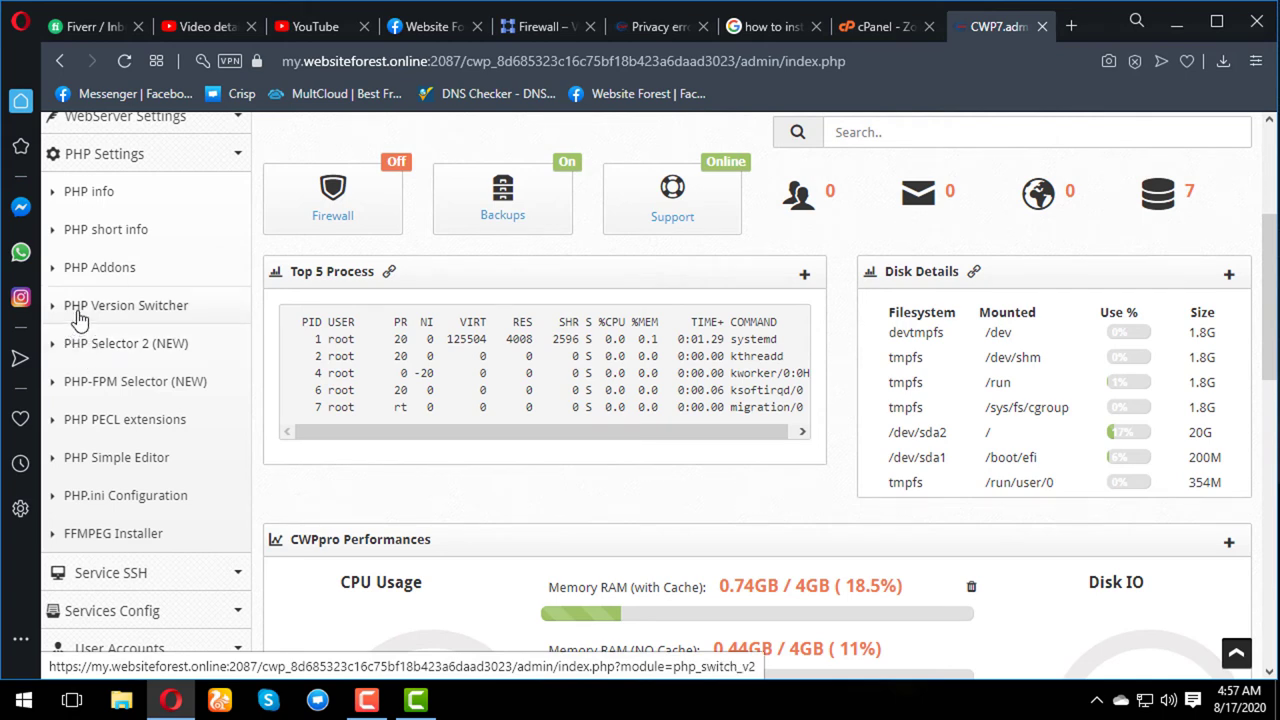
left_click(79, 318)
scroll(560, 470, "down", 9)
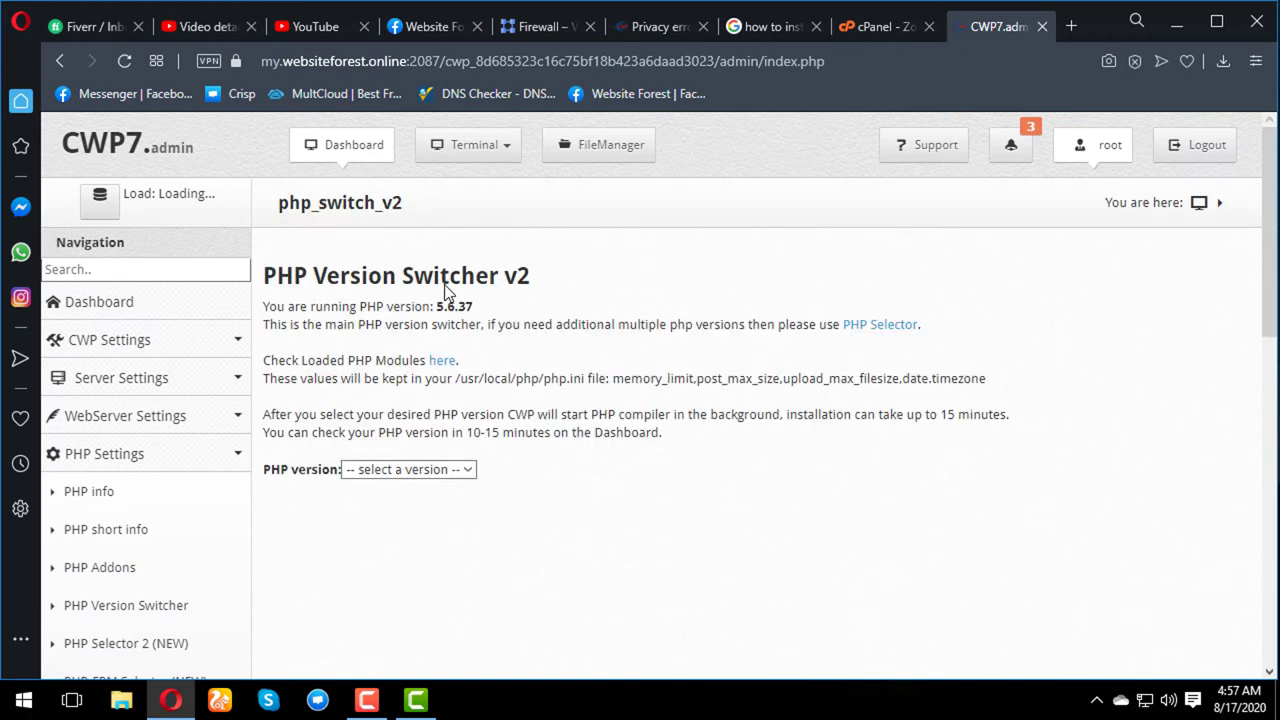
- Select PHP 7.4.9 from the version dropdown and submit it with Save & Build
left_click(436, 476)
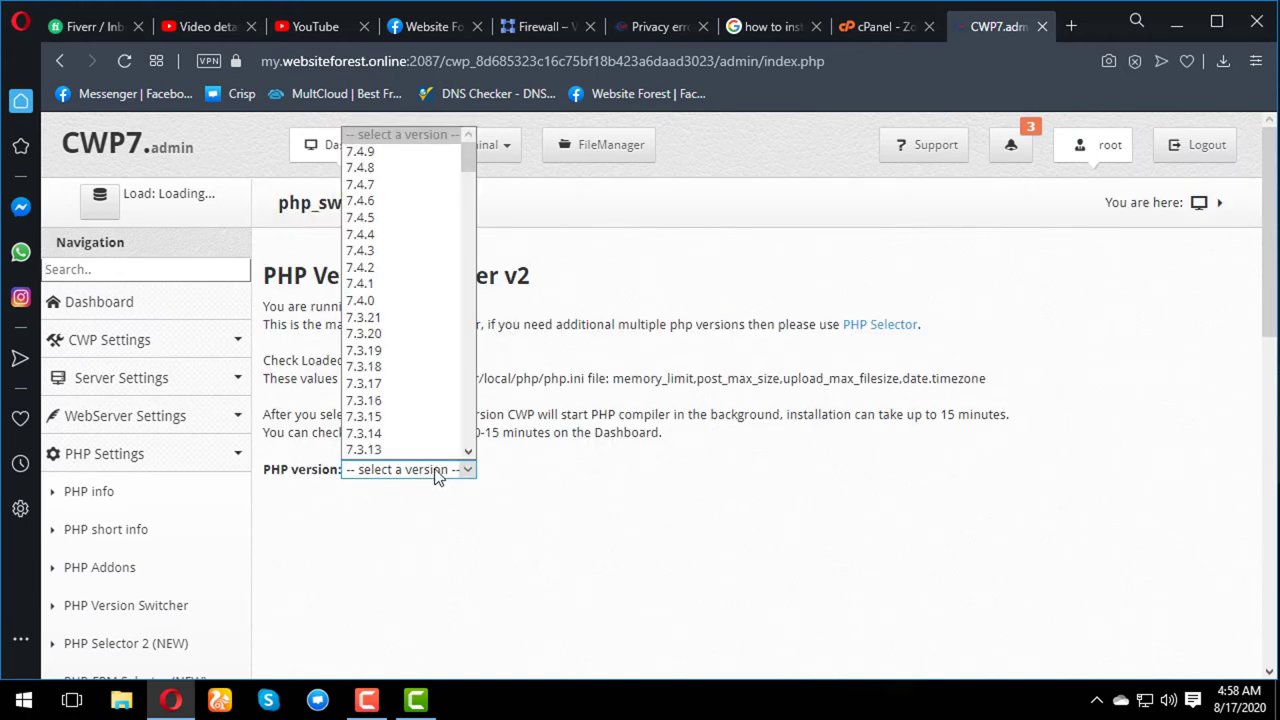
scroll(430, 455, "down", 10)
scroll(430, 455, "down", 1)
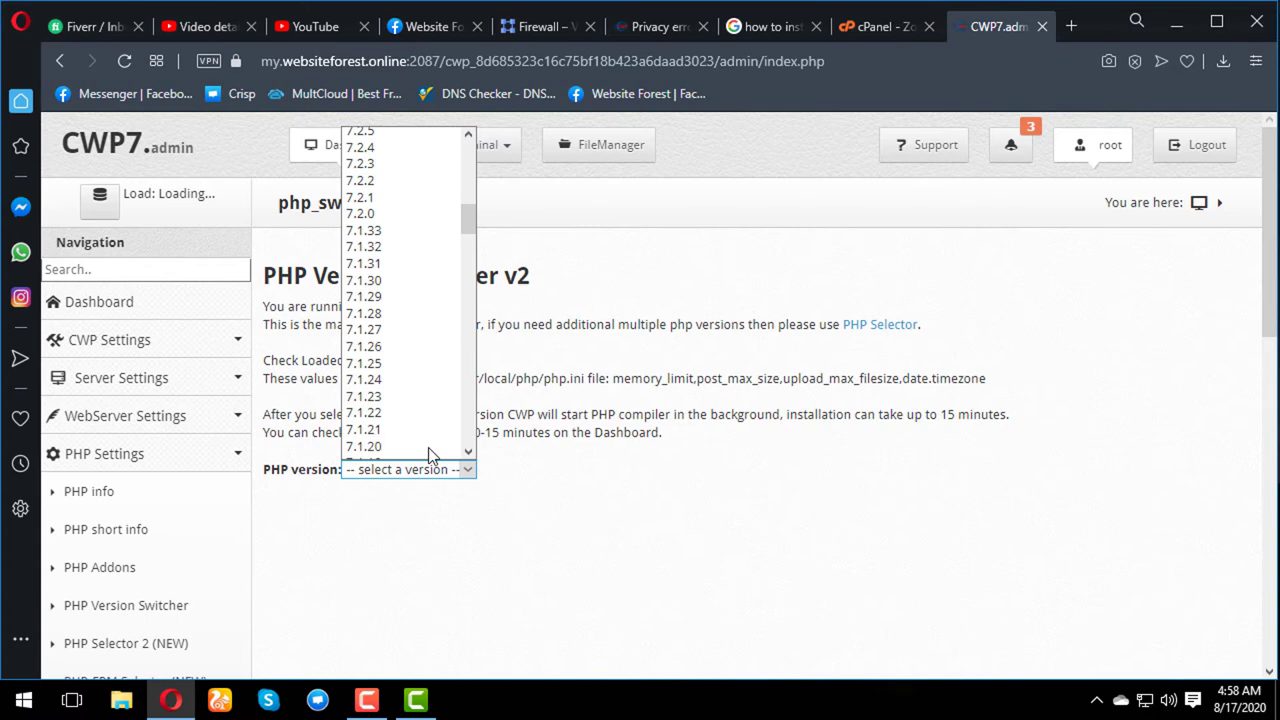
scroll(430, 455, "down", 20)
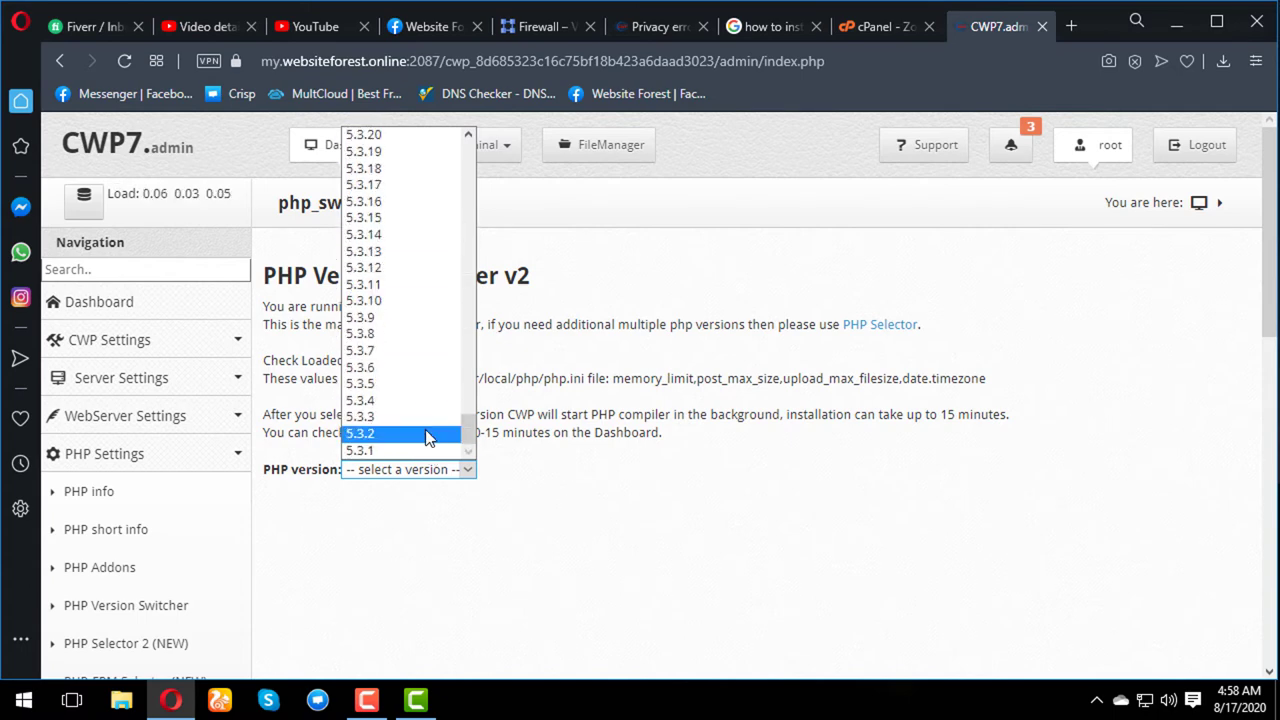
scroll(403, 455, "up", 20)
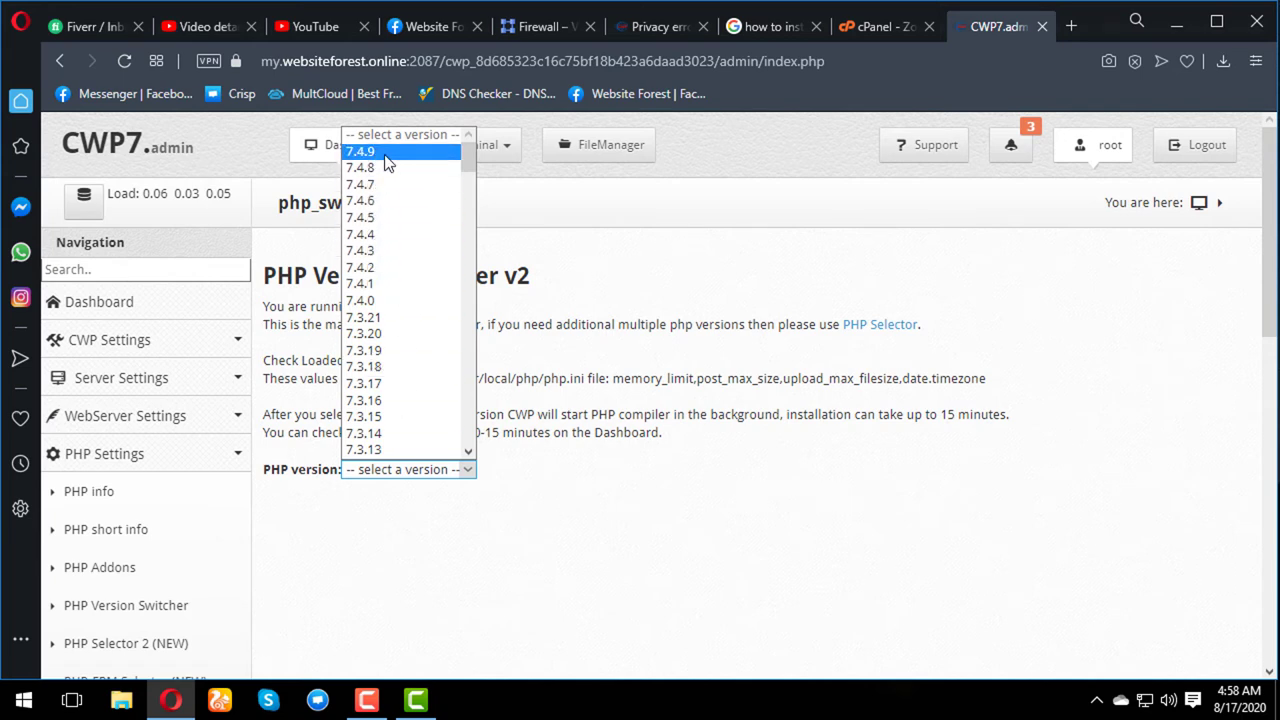
left_click(385, 154)
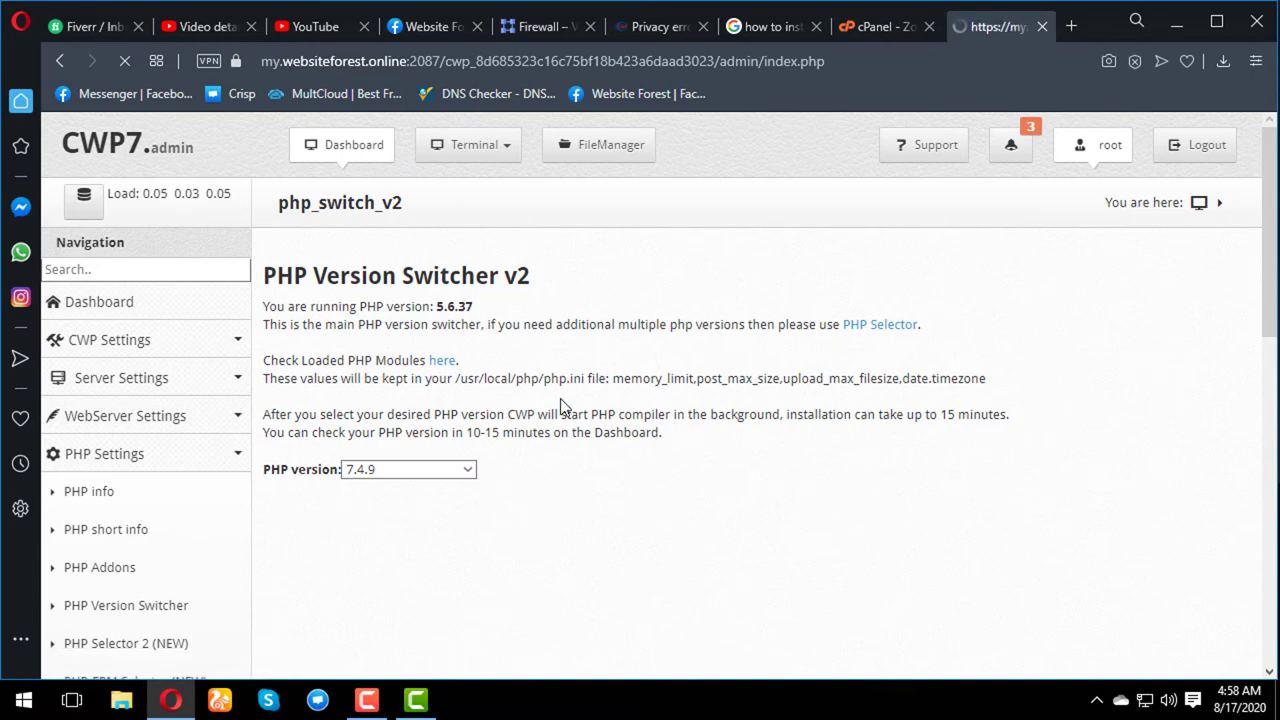
scroll(351, 452, "down", 10)
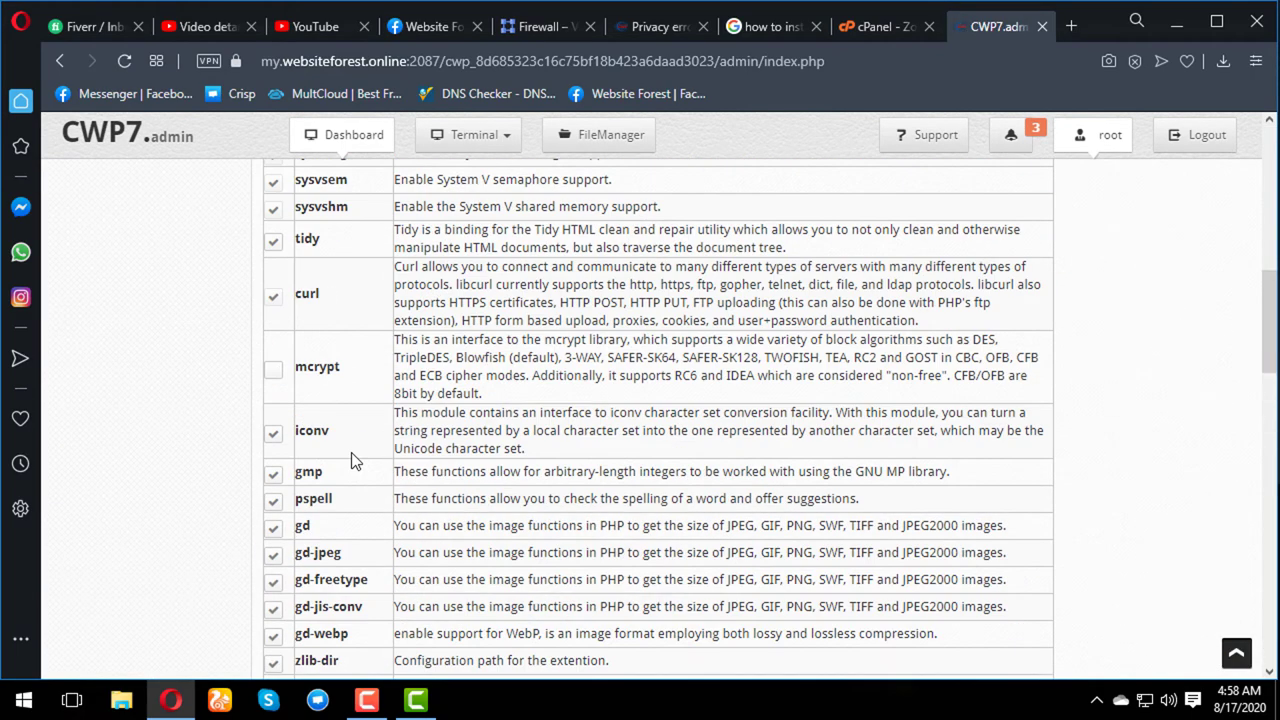
scroll(351, 455, "down", 15)
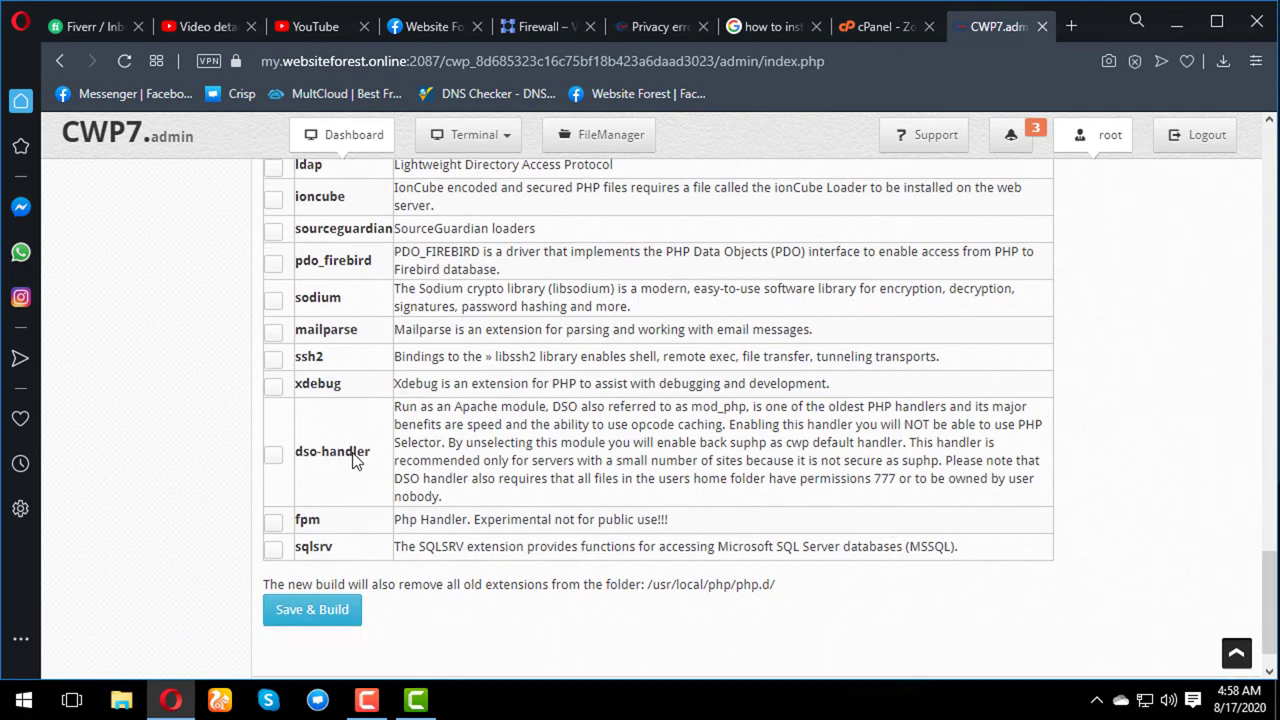
left_click(327, 556)
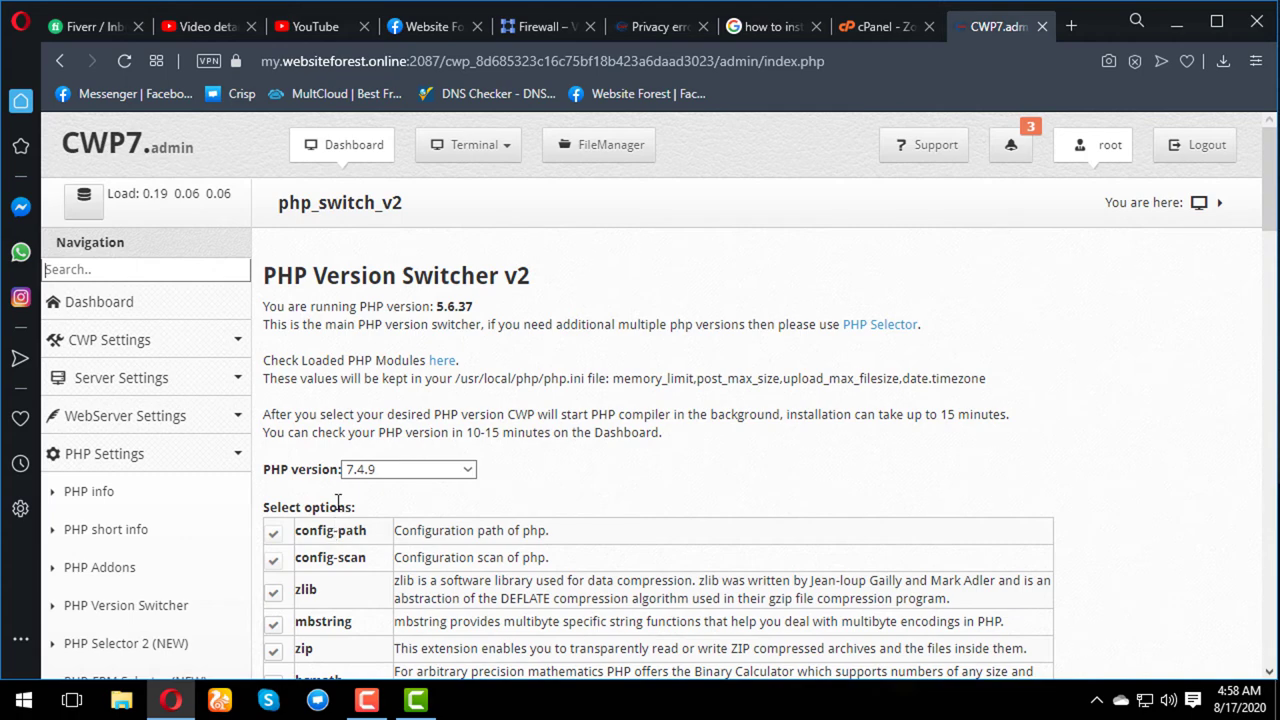
- Open /usr/local/php/php.ini in the file editor via PHP.ini Configuration
scroll(365, 490, "down", 1)
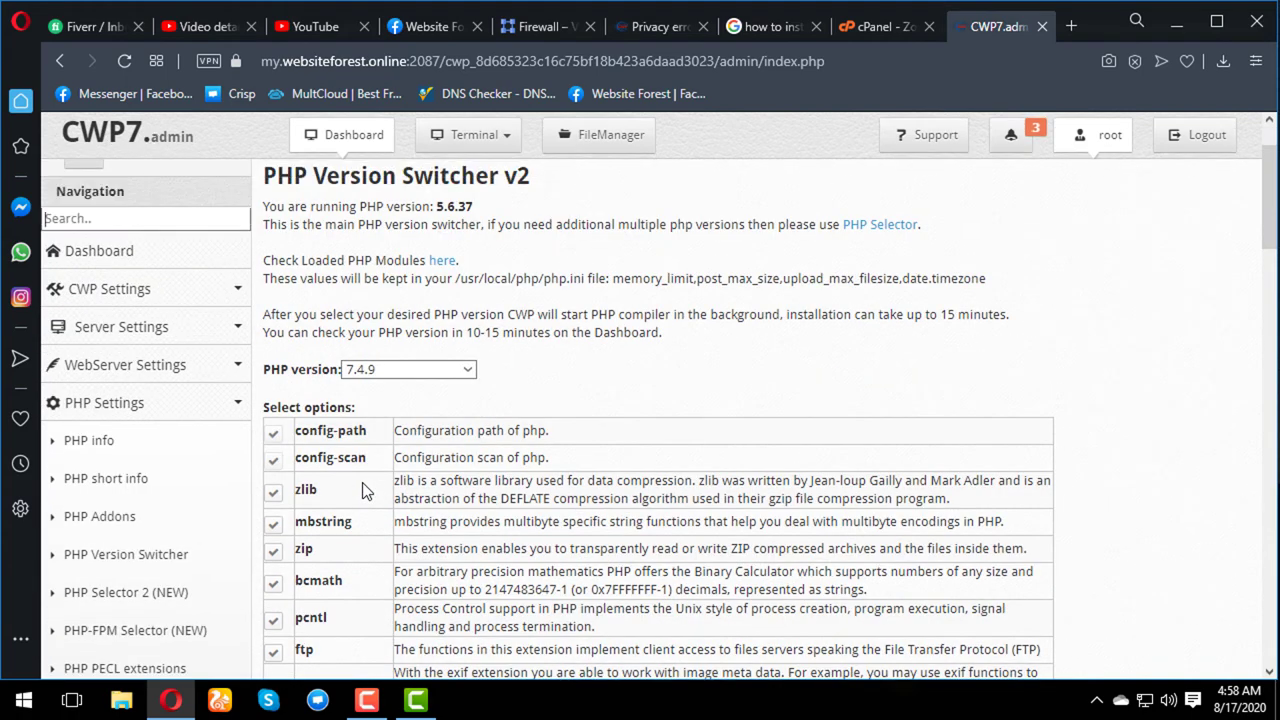
scroll(140, 455, "down", 3)
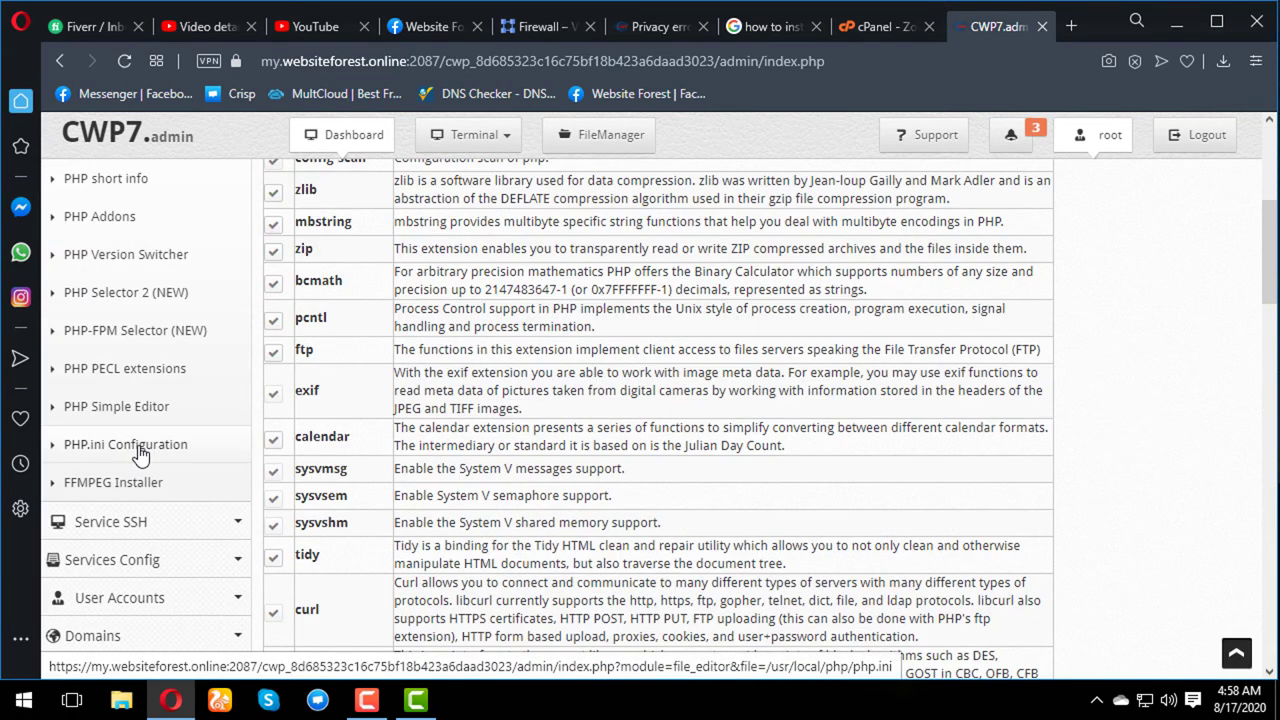
left_click(70, 451)
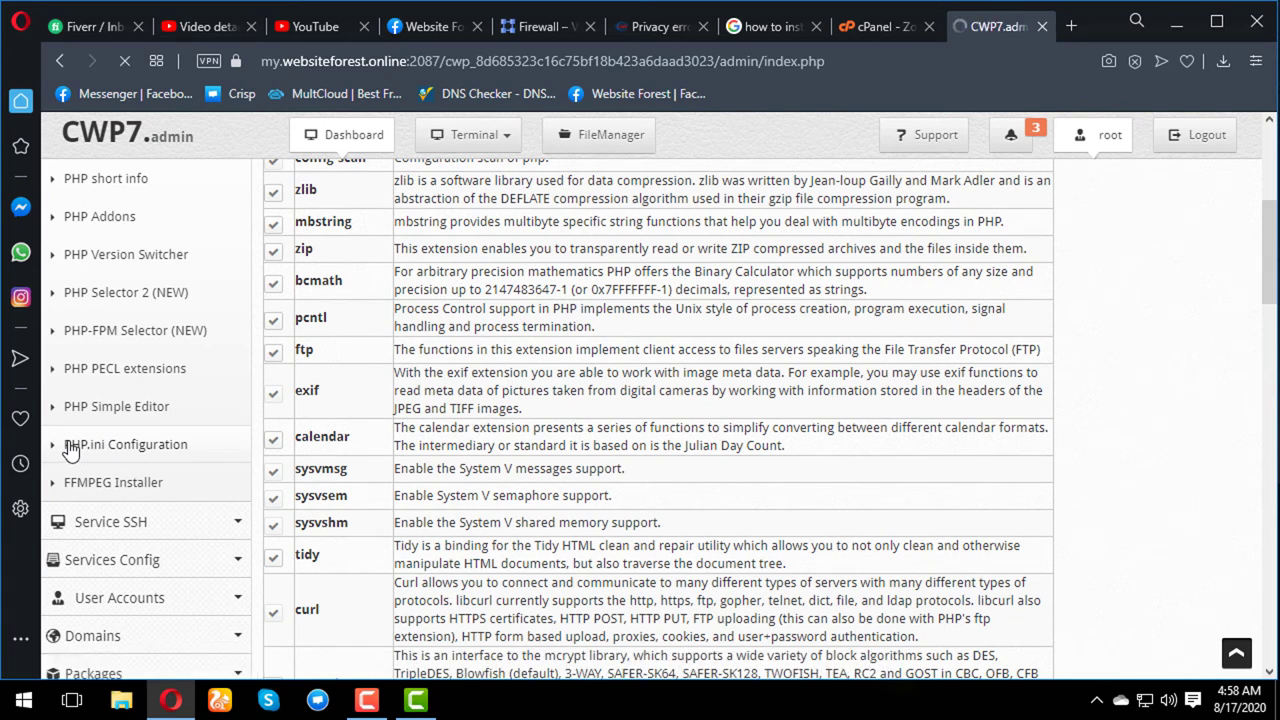
scroll(100, 470, "up", 2)
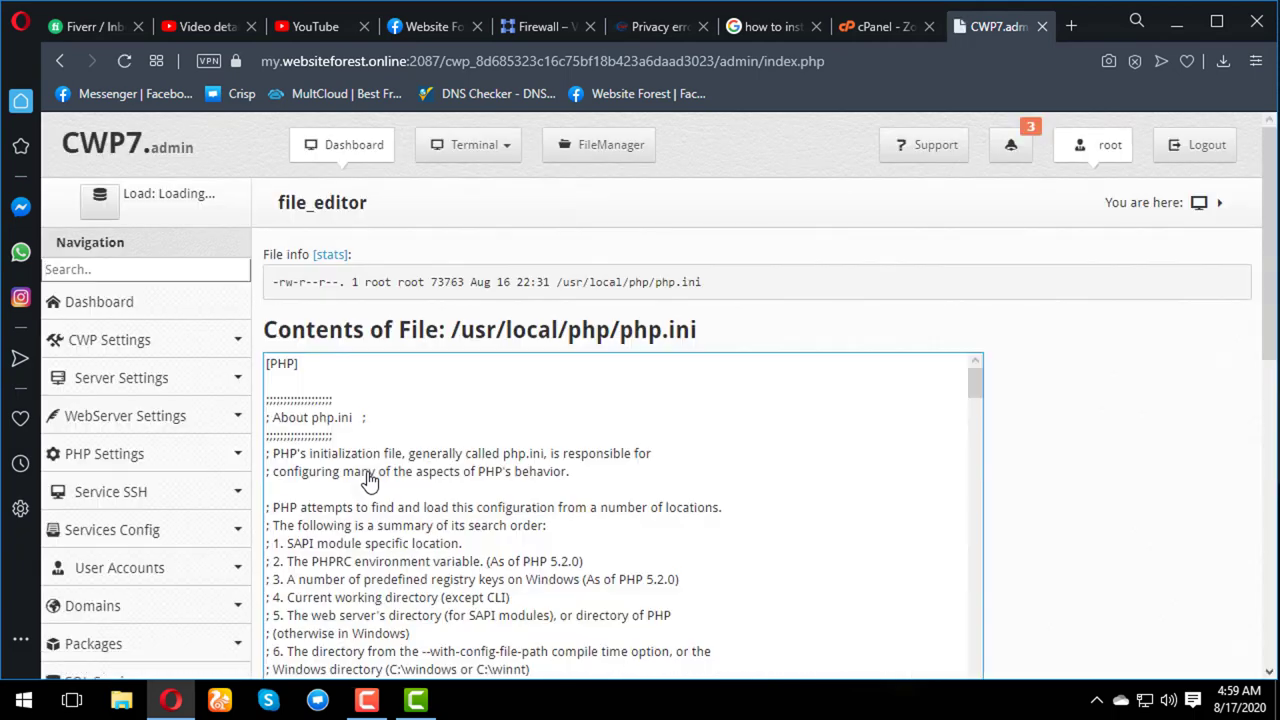
- Scroll through php.ini, reviewing short_open_tag = On, asp_tags = Off and precision = 14
scroll(766, 473, "down", 1)
scroll(800, 480, "down", 3)
scroll(849, 491, "up", 4)
scroll(1023, 408, "down", 5)
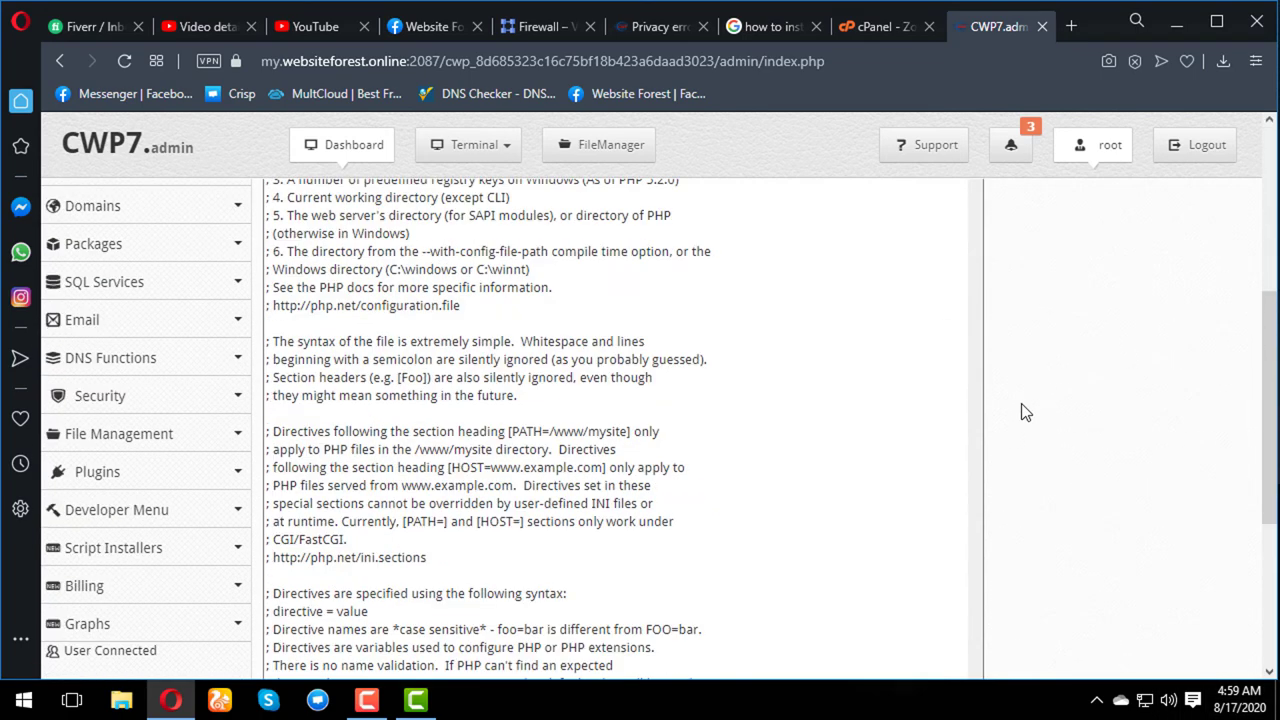
scroll(774, 460, "down", 4)
scroll(779, 461, "down", 15)
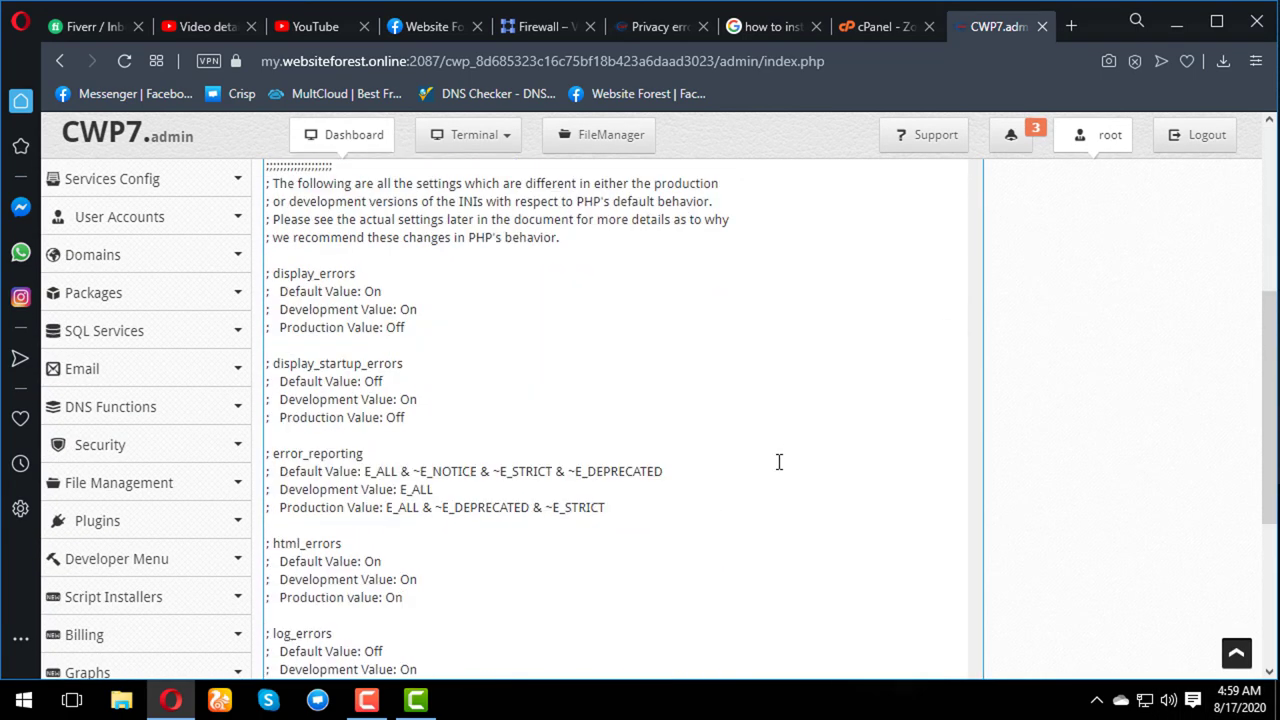
scroll(779, 461, "down", 5)
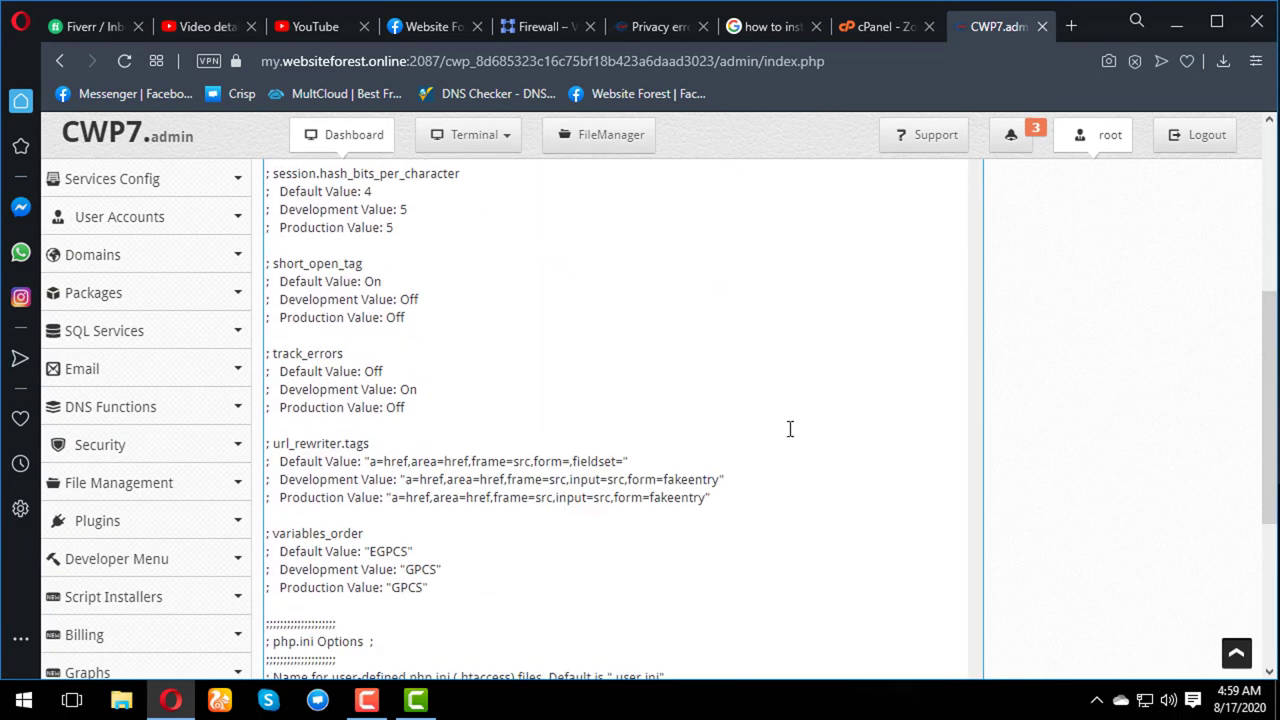
scroll(609, 486, "down", 6)
scroll(1048, 400, "down", 3)
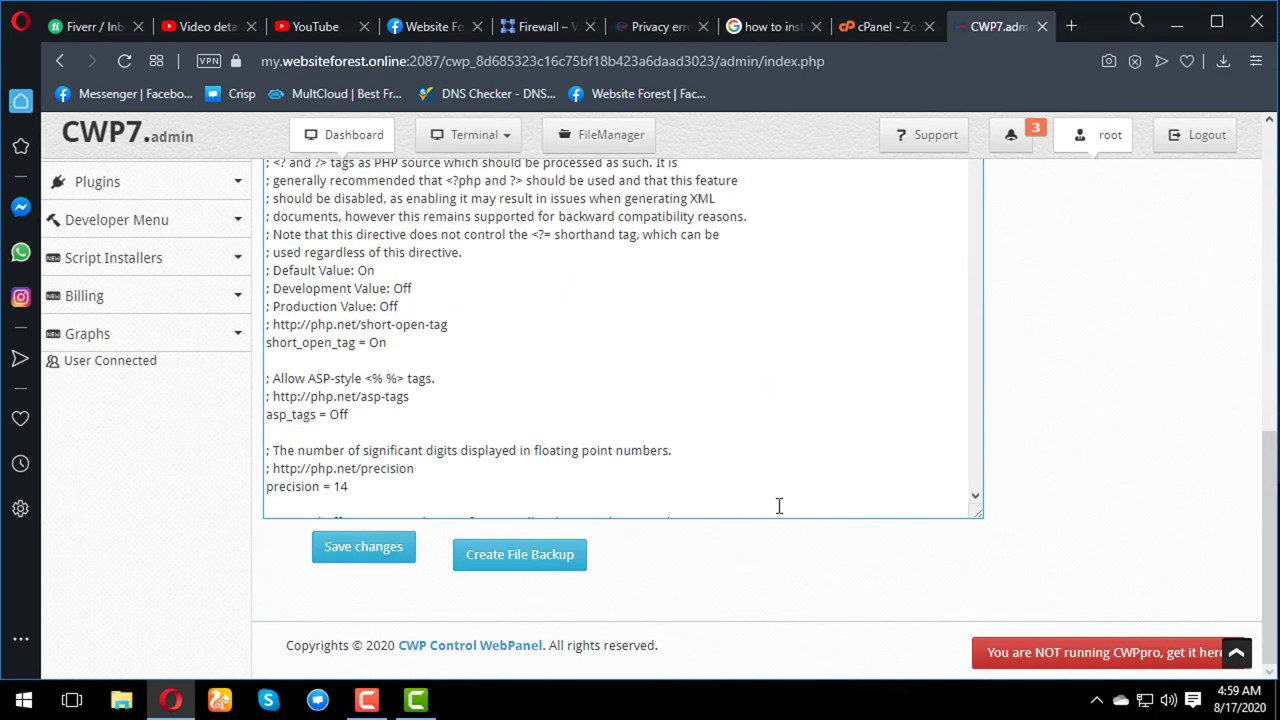
scroll(1125, 417, "up", 3)
scroll(898, 442, "up", 5)
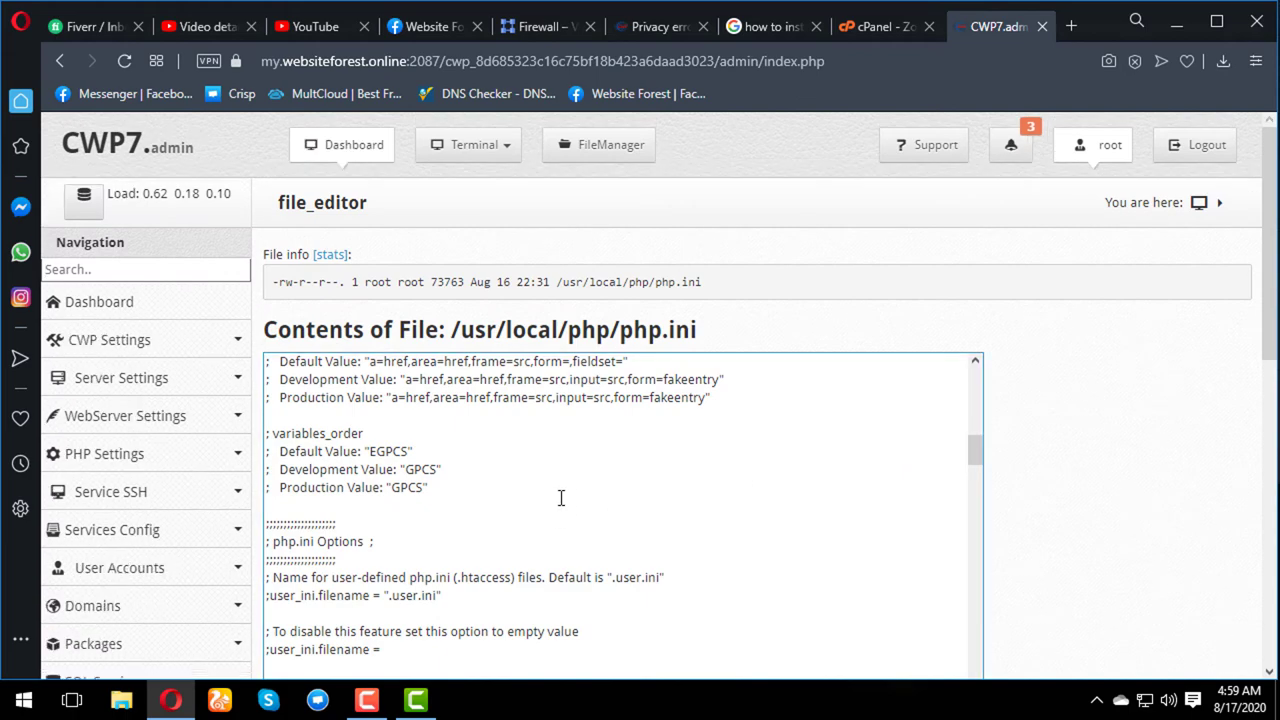
scroll(147, 473, "down", 3)
scroll(143, 471, "up", 3)
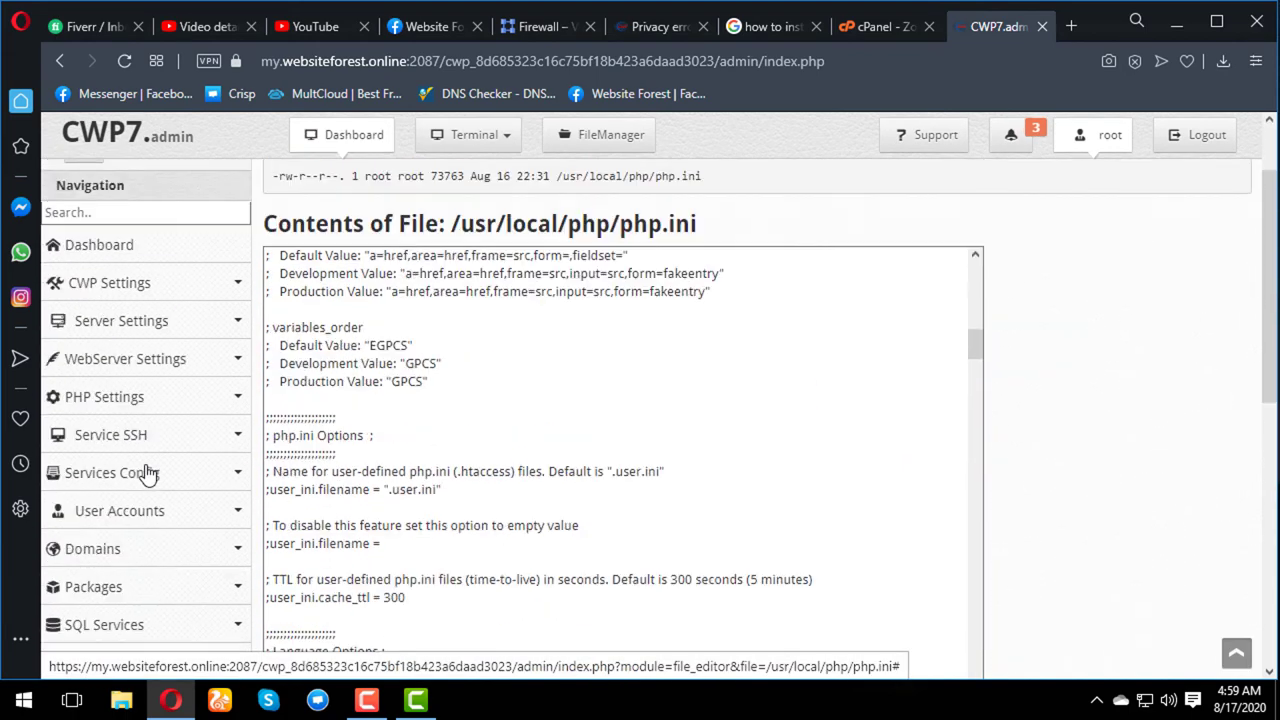
scroll(143, 471, "down", 5)
scroll(147, 473, "up", 3)
scroll(147, 473, "up", 3)
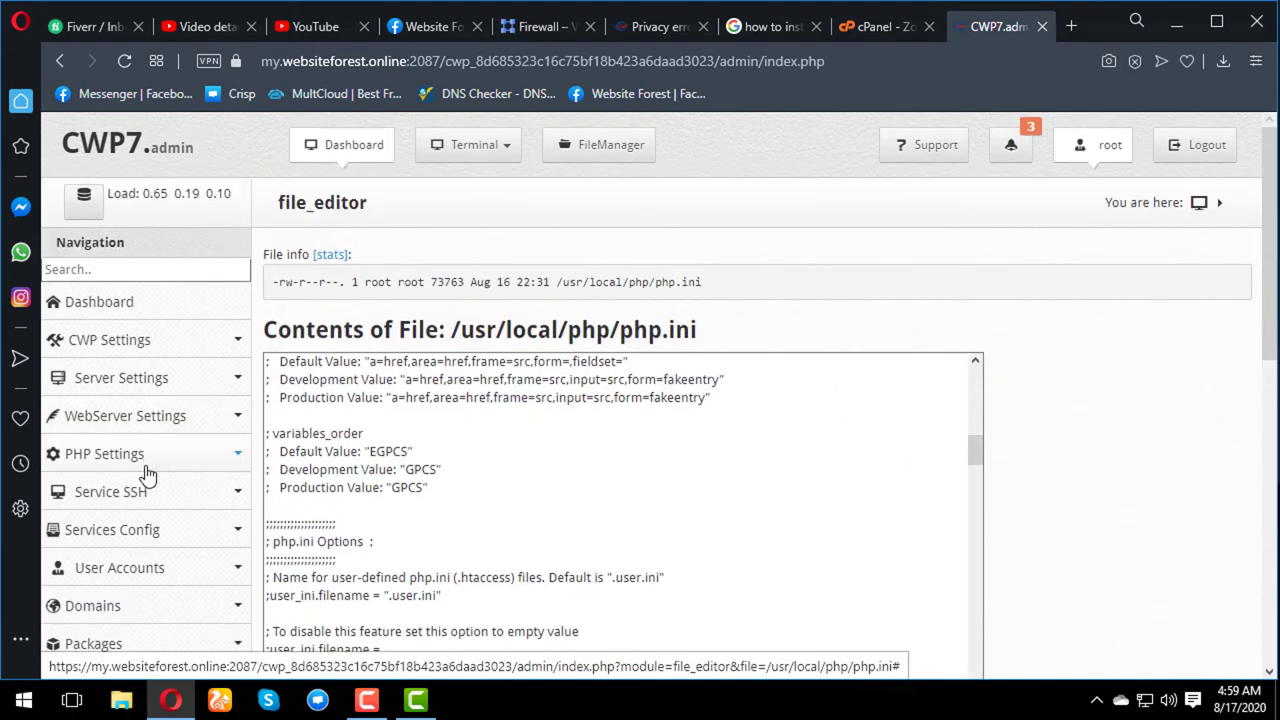
- Expand the PHP Settings pages list in the left navigation
left_click(229, 457)
scroll(229, 460, "down", 2)
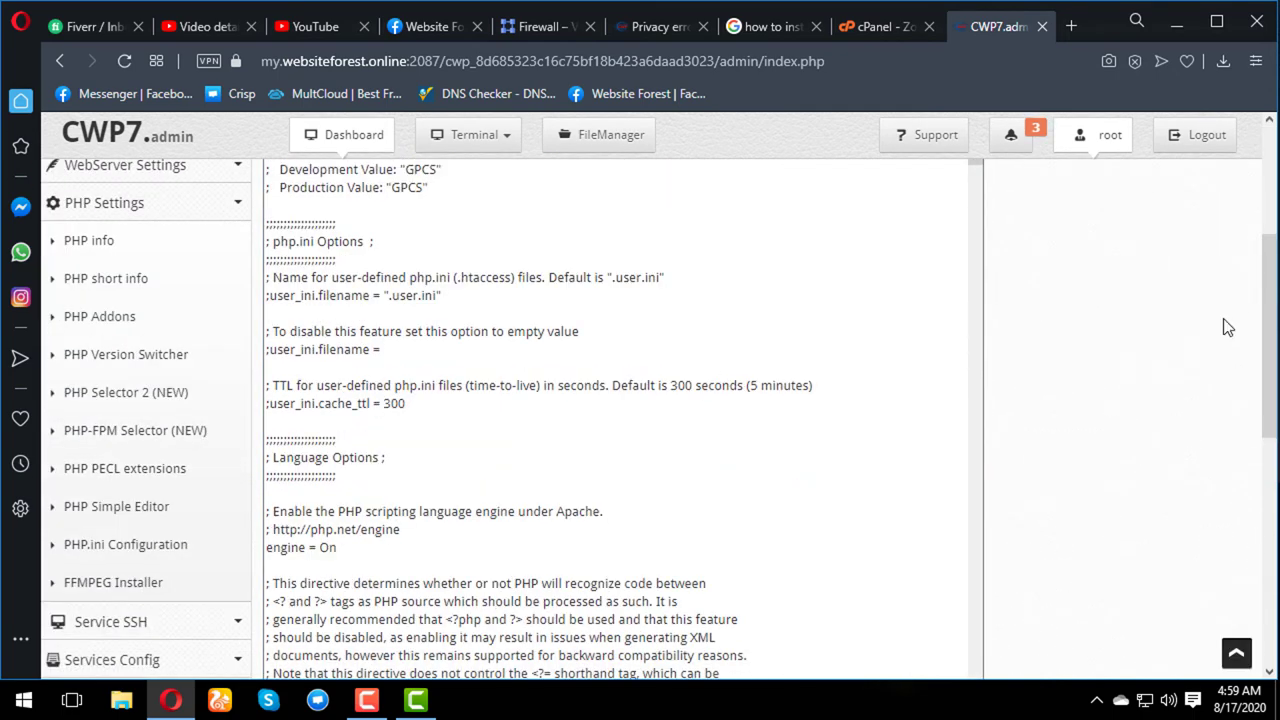
scroll(1158, 300, "down", 5)
scroll(1158, 300, "down", 1)
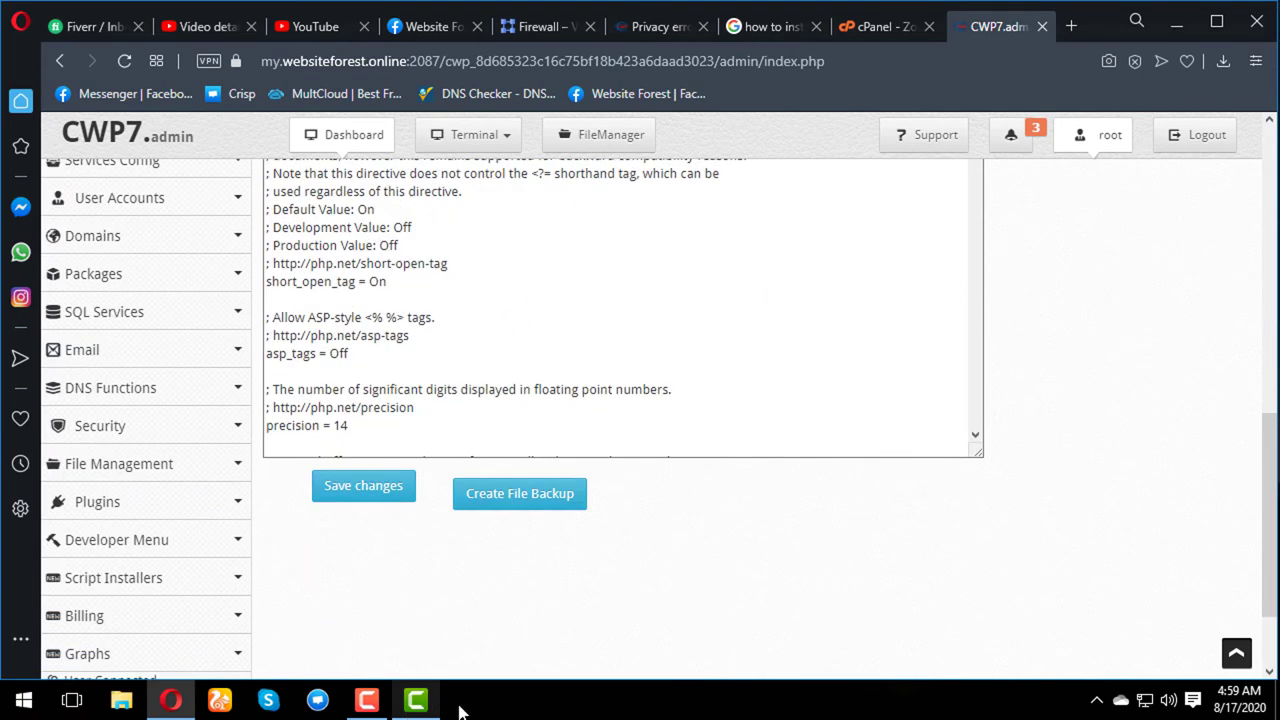
left_click(367, 700)
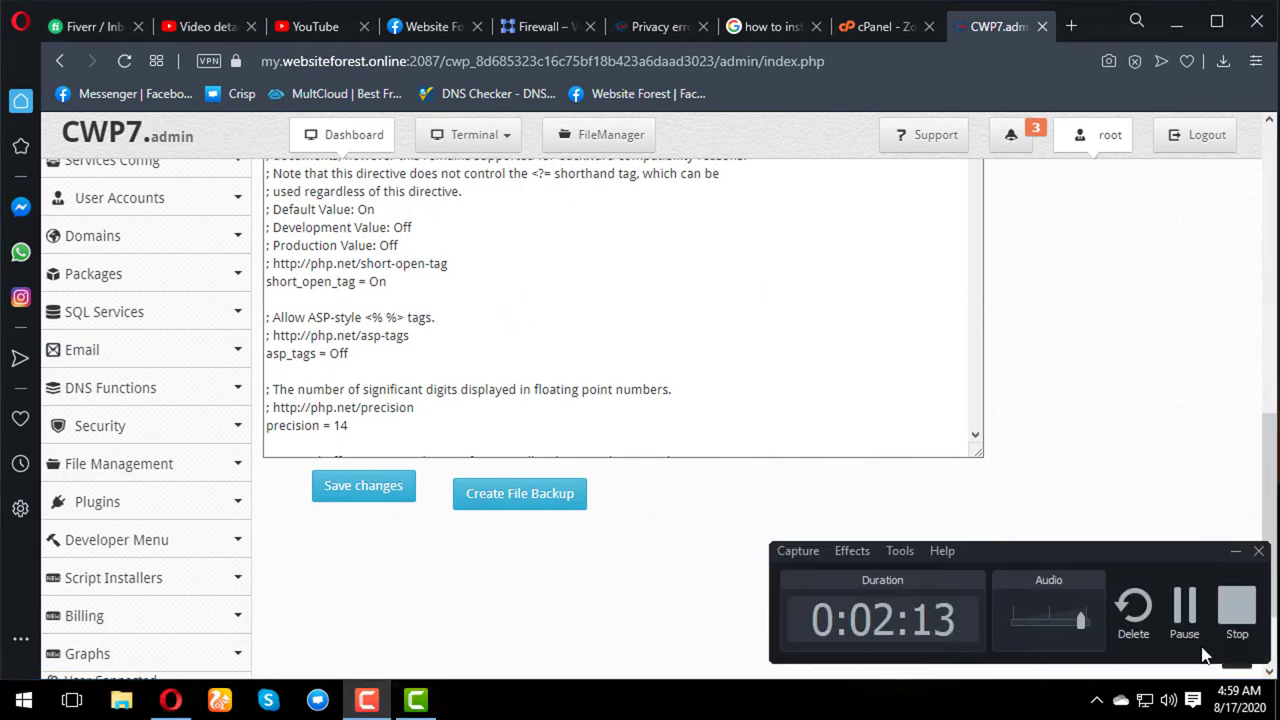
left_click(1237, 608)
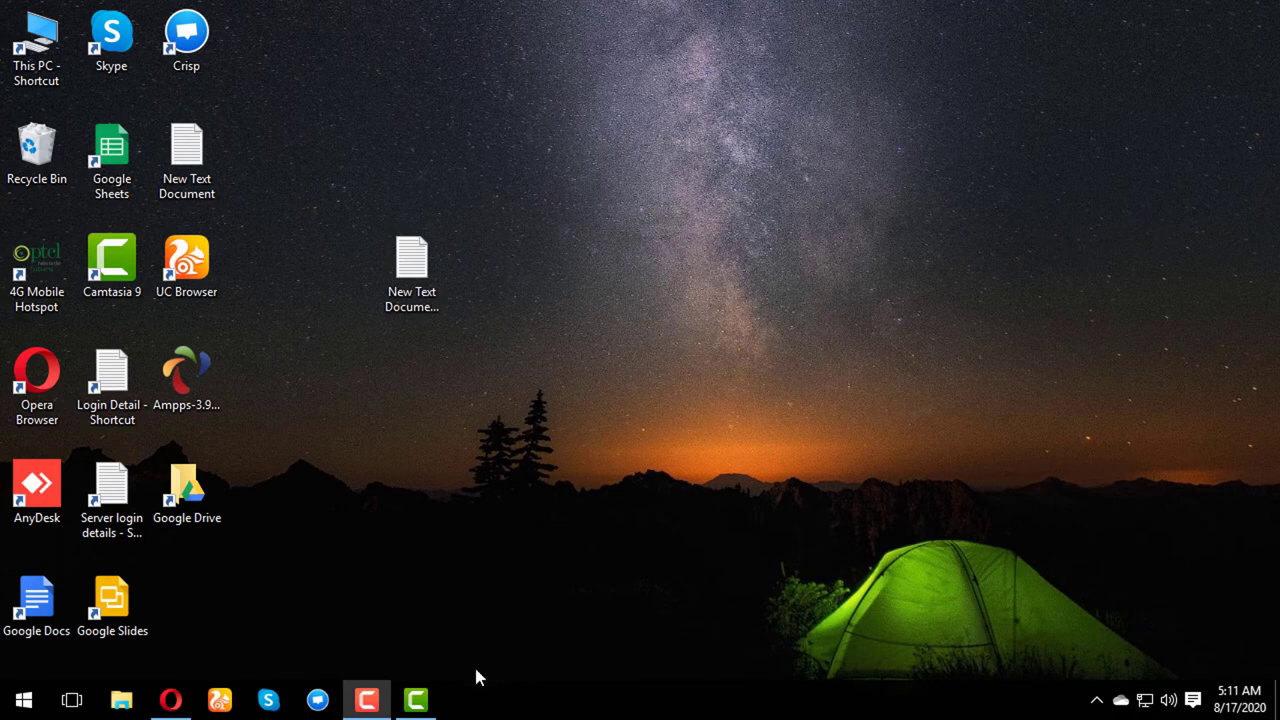
left_click(178, 706)
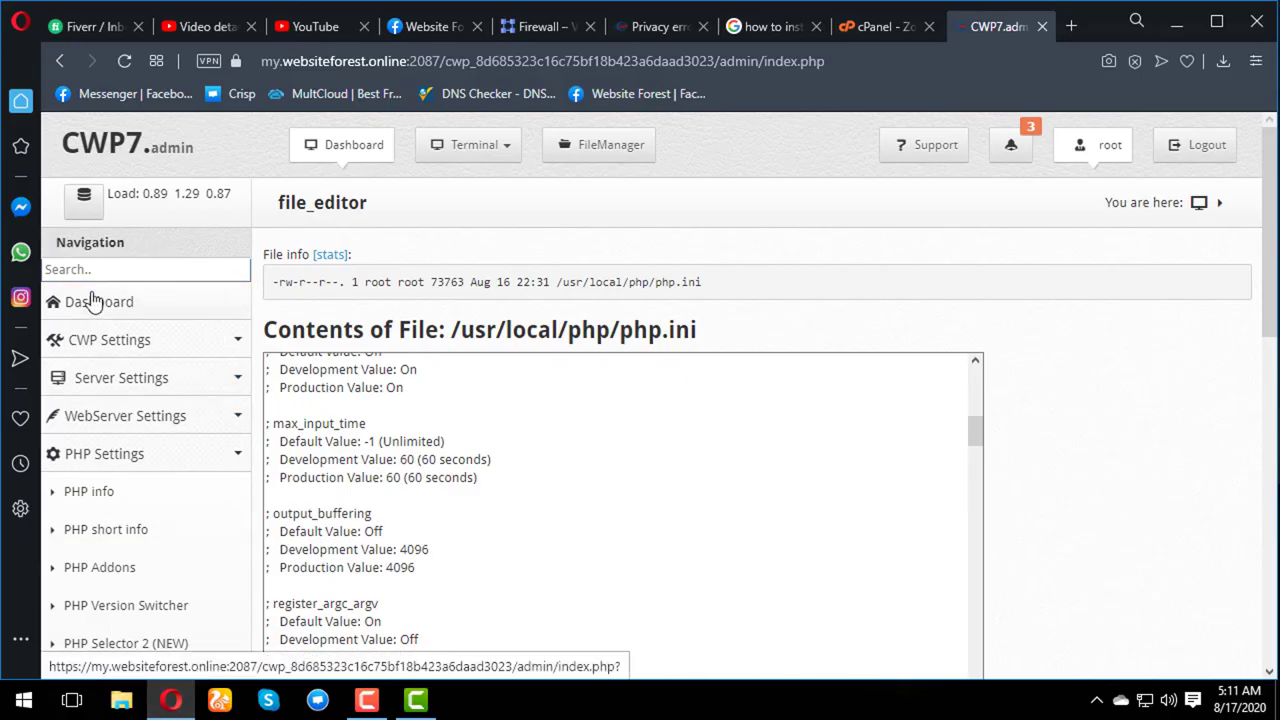
- Open the Dashboard and review server load, top processes, disk details and memory usage
left_click(91, 300)
scroll(799, 247, "down", 2)
scroll(799, 247, "up", 2)
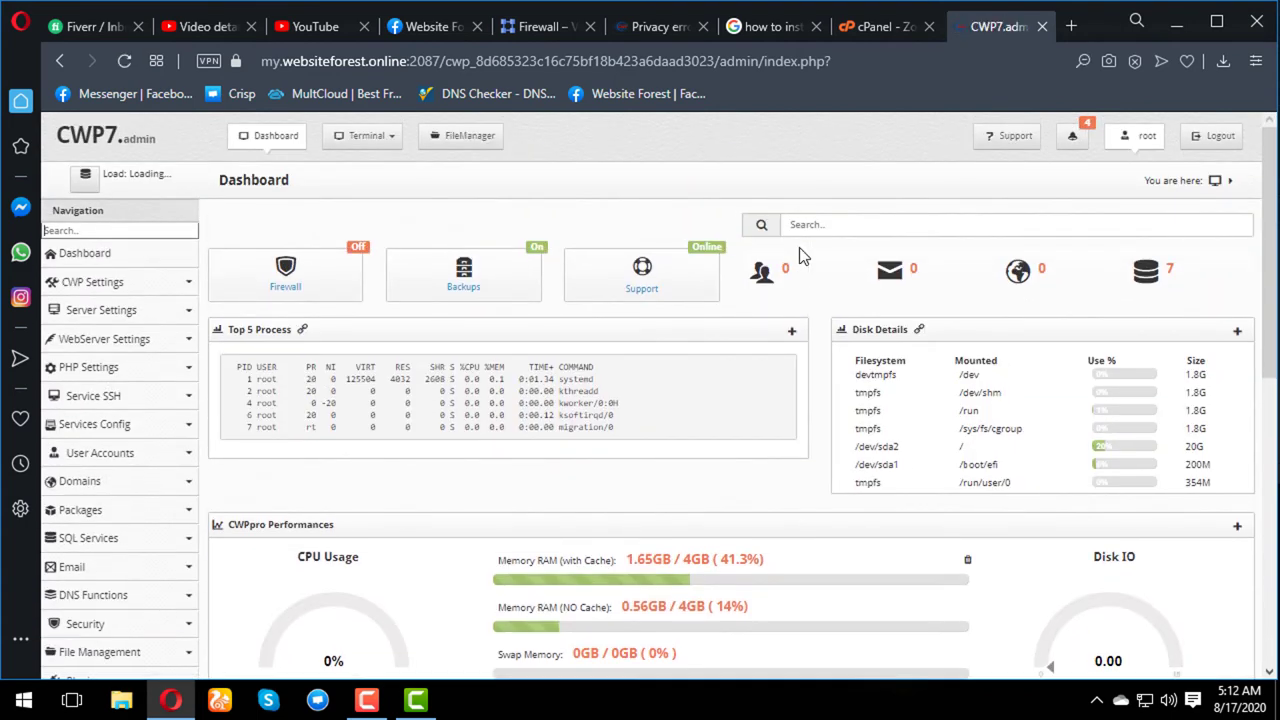
scroll(700, 528, "down", 1)
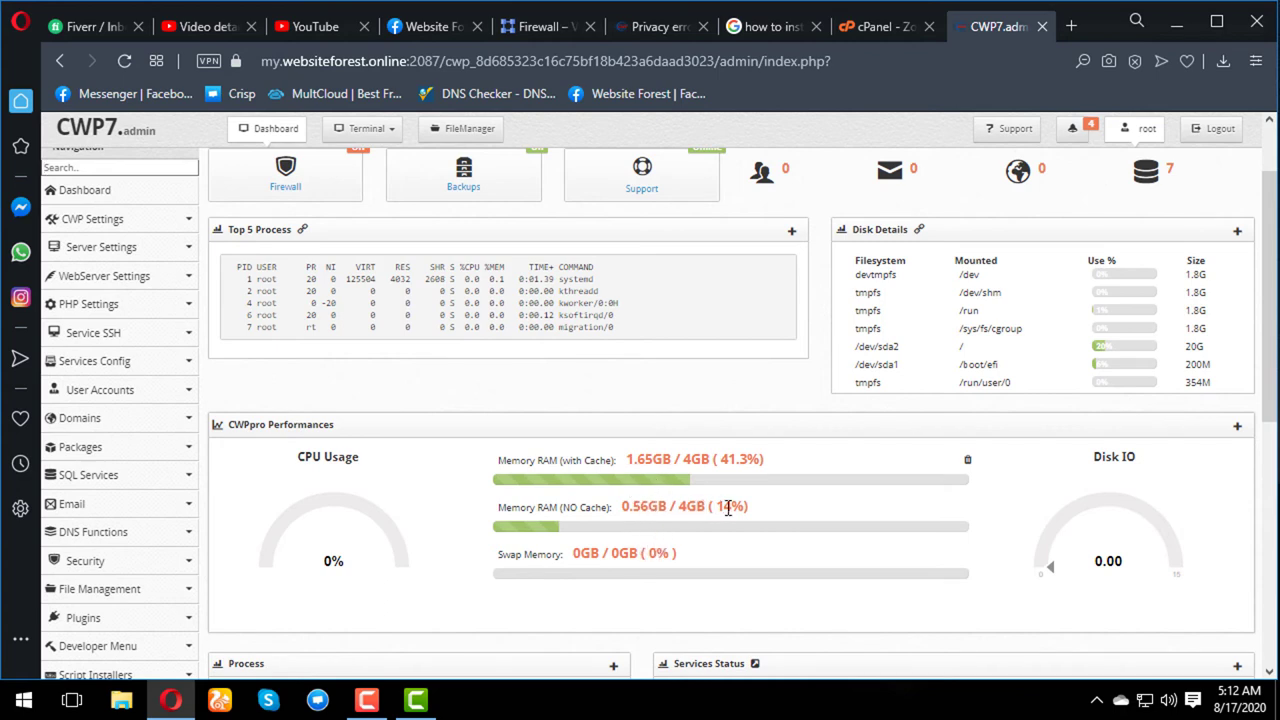
scroll(714, 560, "down", 1)
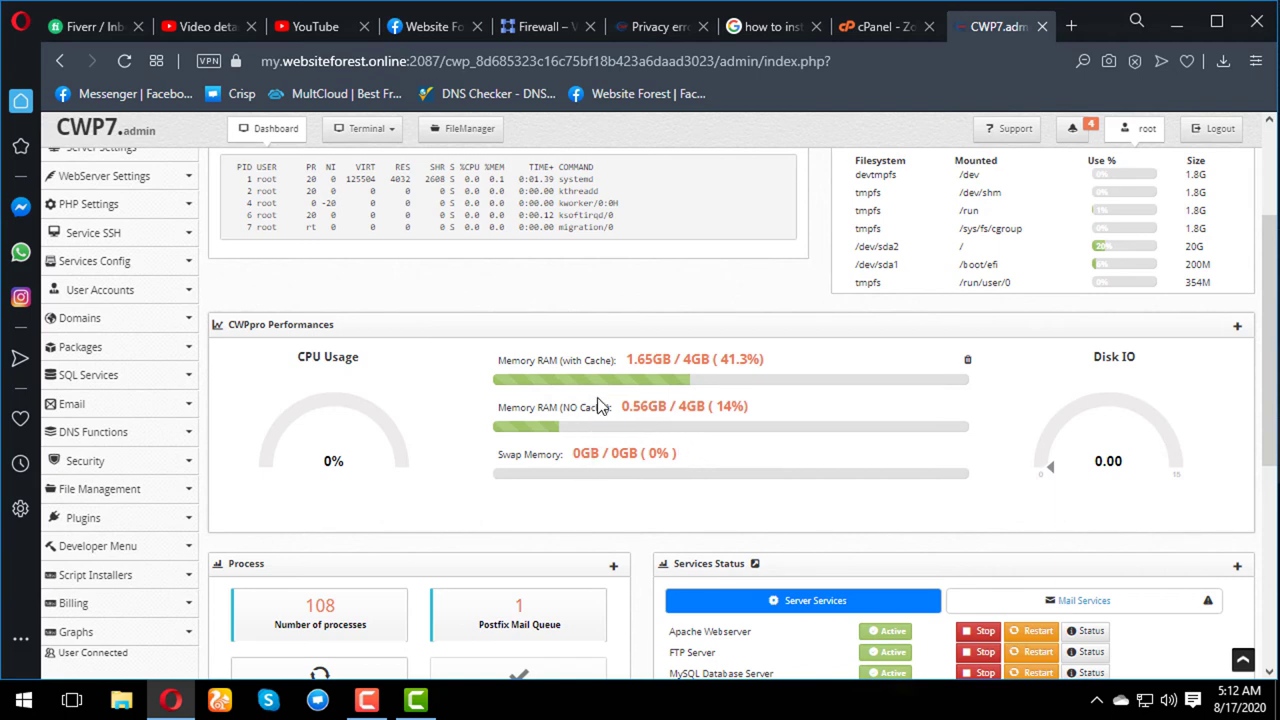
scroll(683, 473, "down", 2)
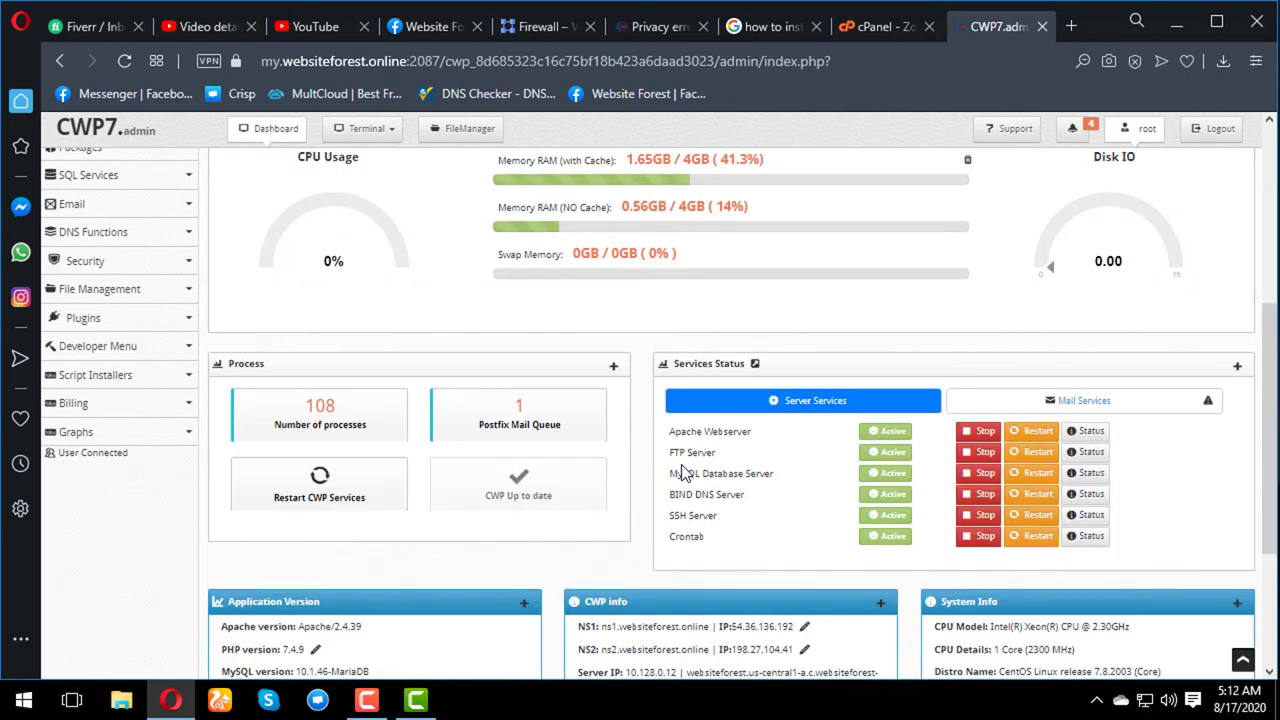
scroll(683, 473, "down", 1)
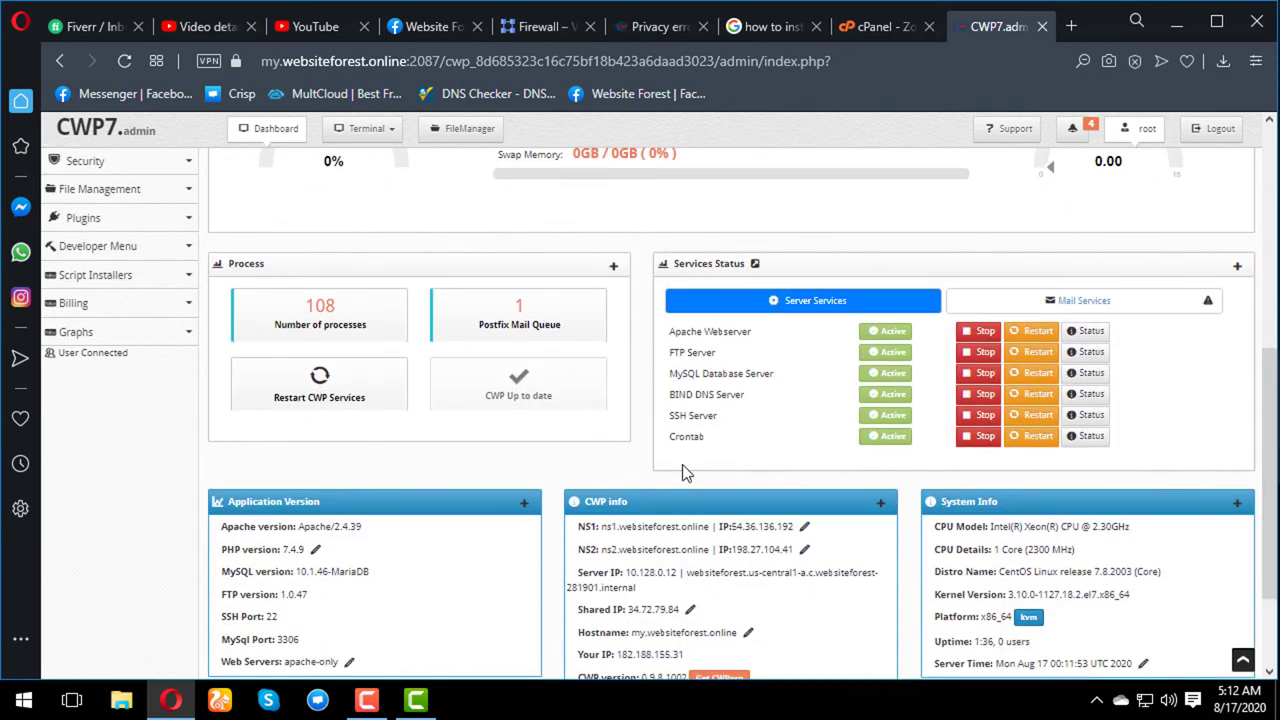
scroll(765, 474, "down", 1)
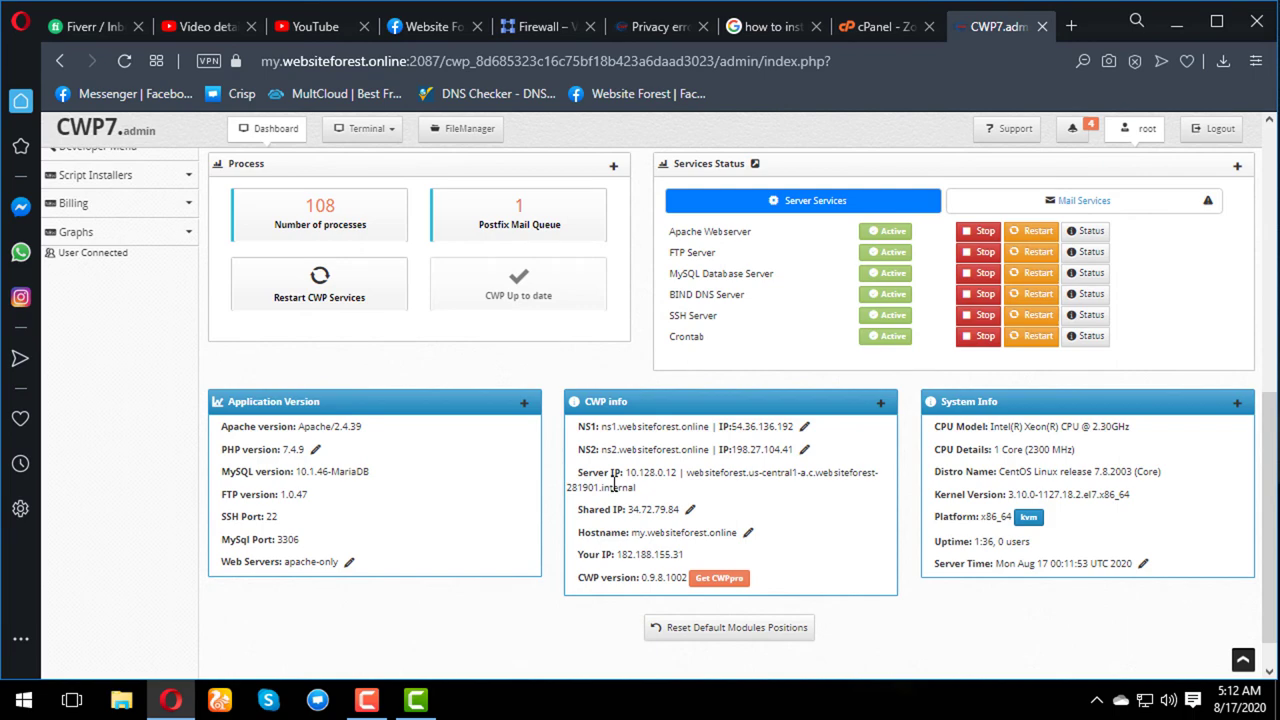
scroll(662, 455, "up", 6)
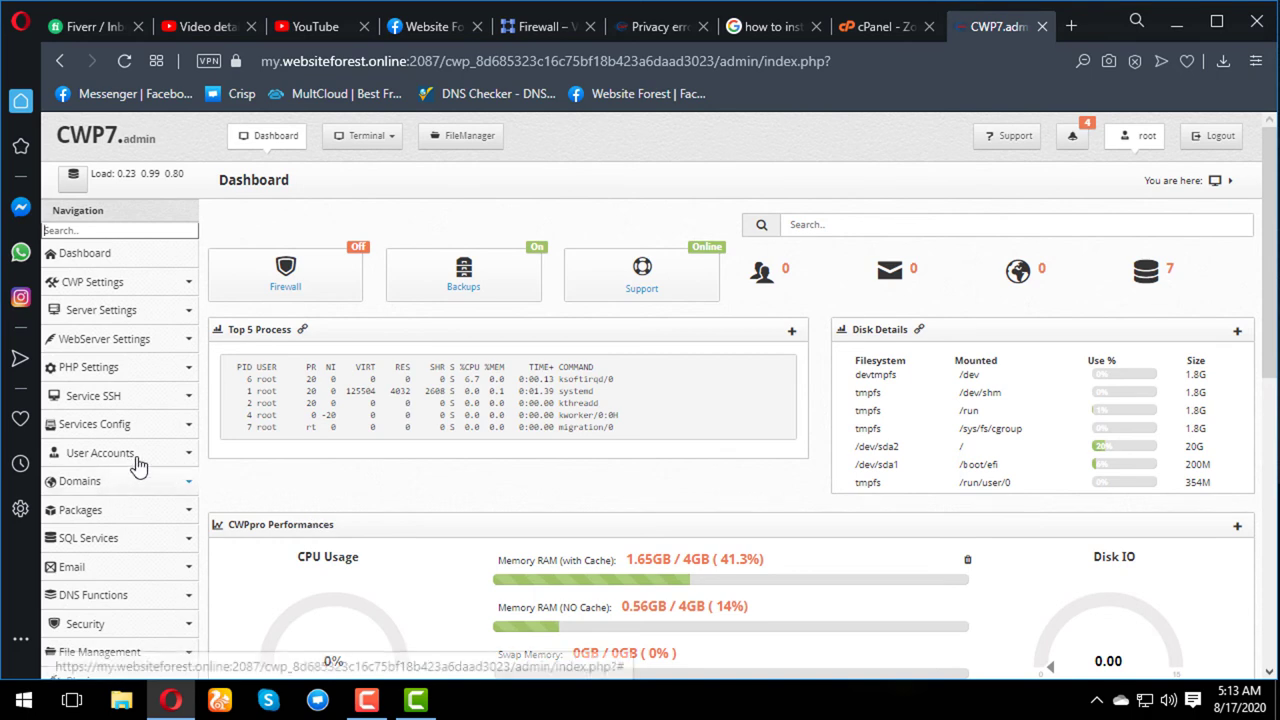
- Open the Create a New Account form from the User Accounts sidebar section
left_click(191, 462)
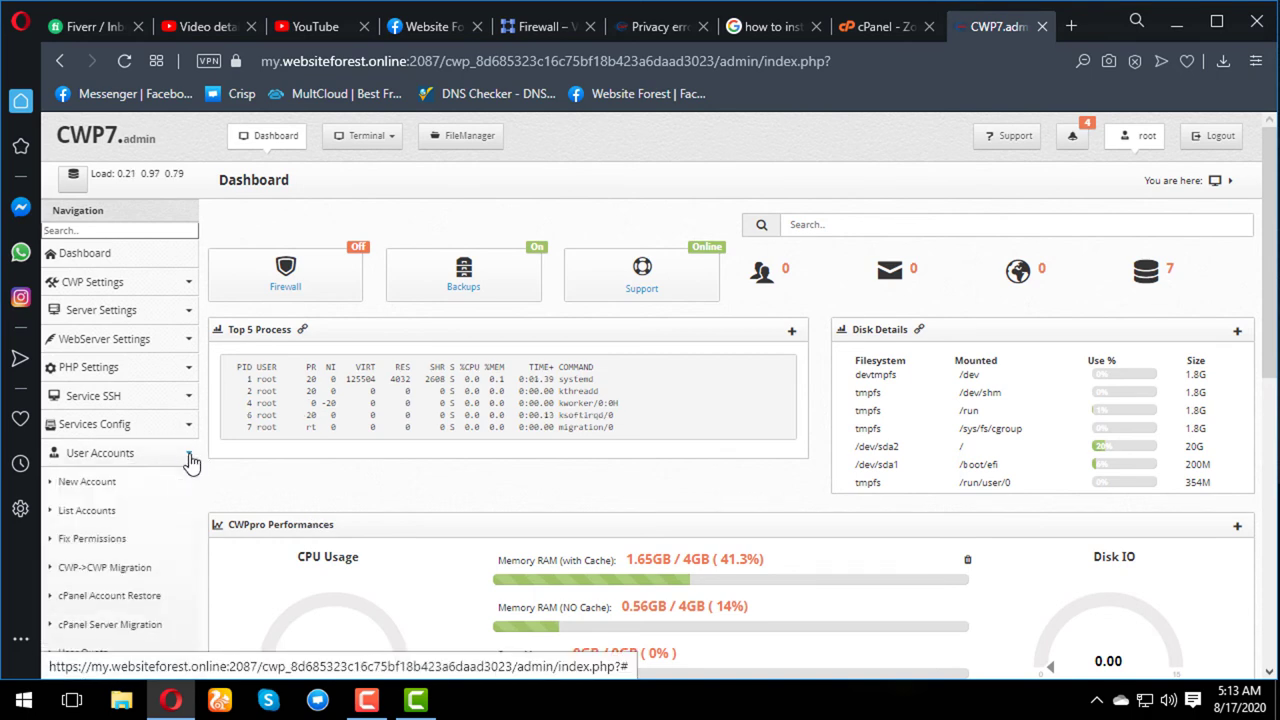
scroll(191, 462, "down", 1)
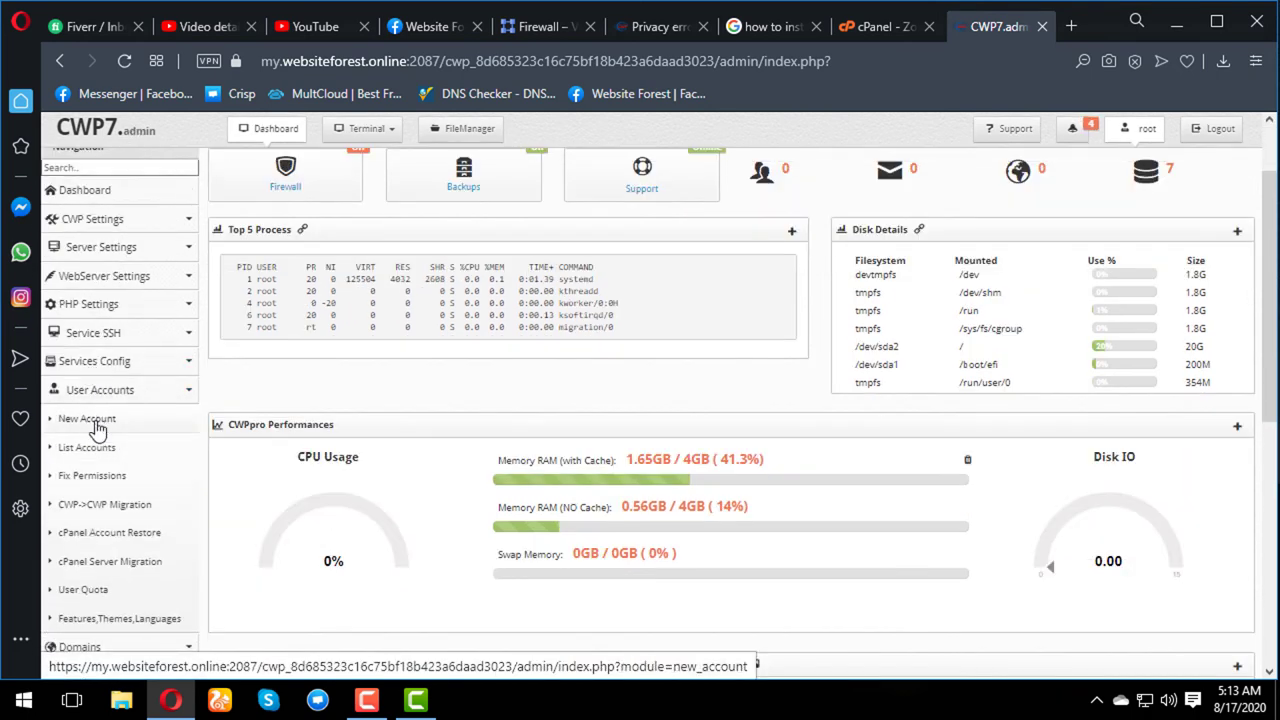
left_click(87, 419)
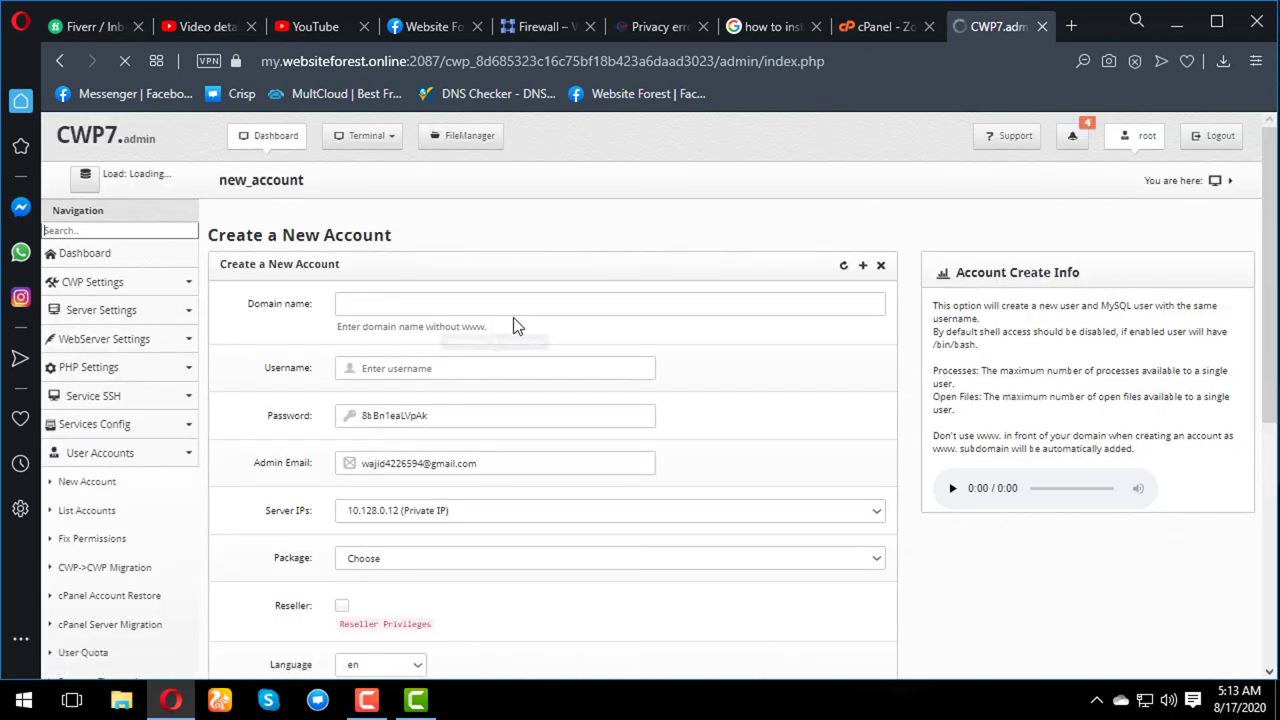
- Enter domain hotnetinfo.com, username admin and a new account password
left_click(502, 310)
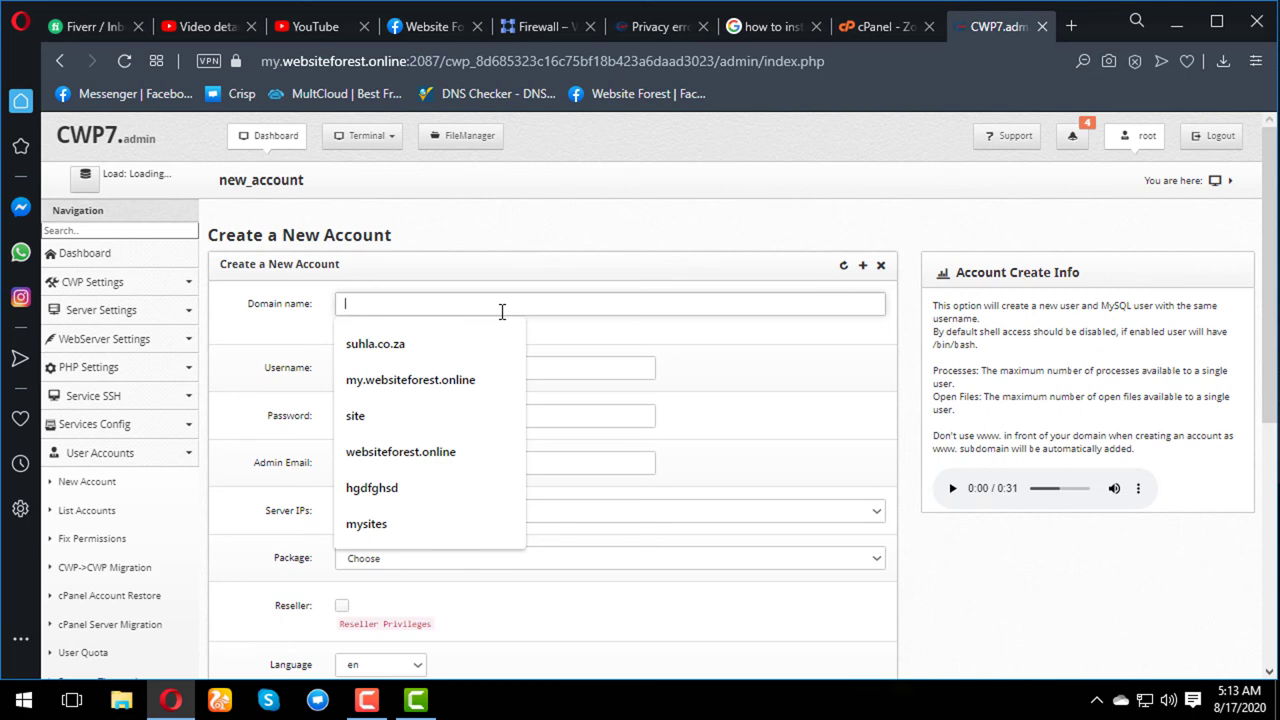
type("hont")
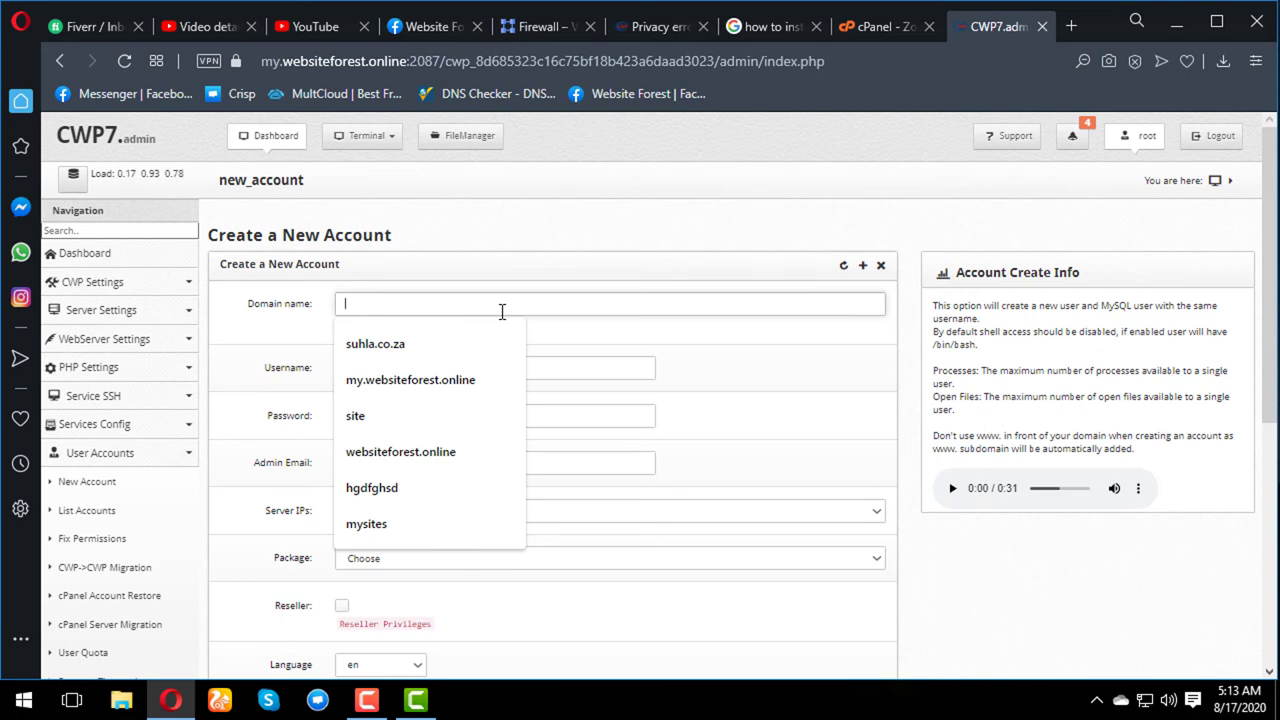
key("BackSpace")
key("BackSpace")
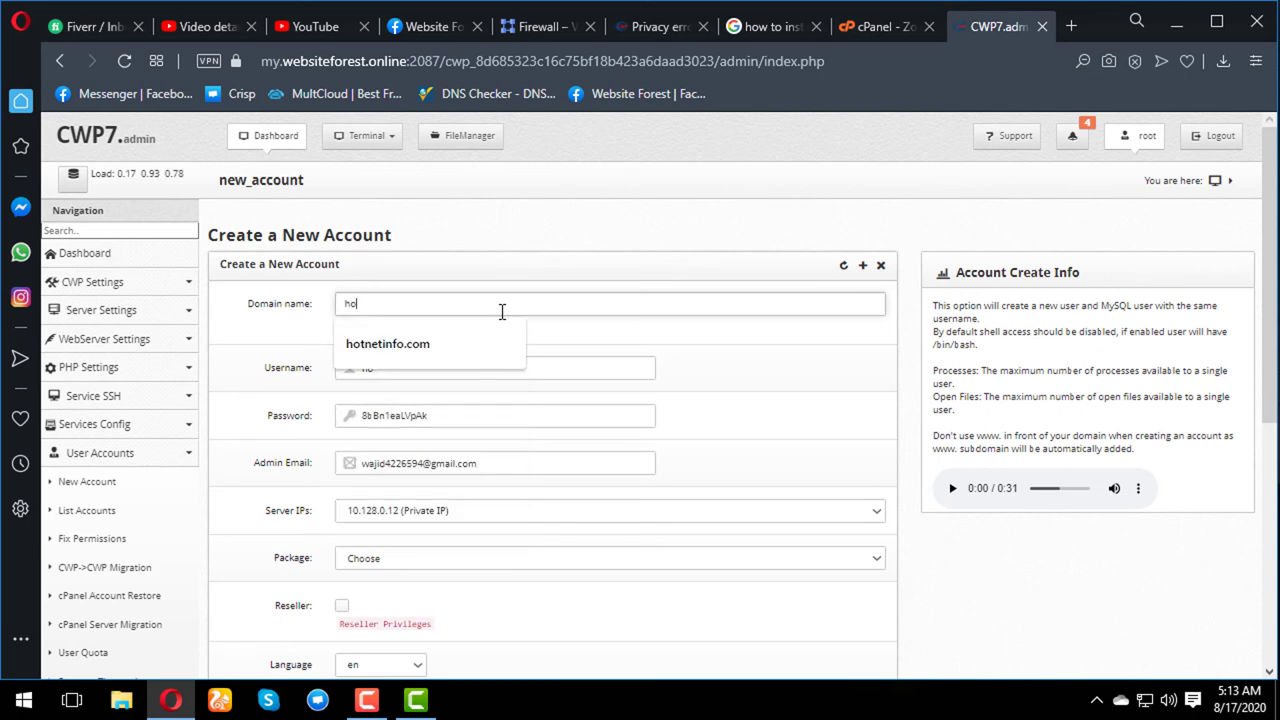
type("t")
key("Down")
key("Return")
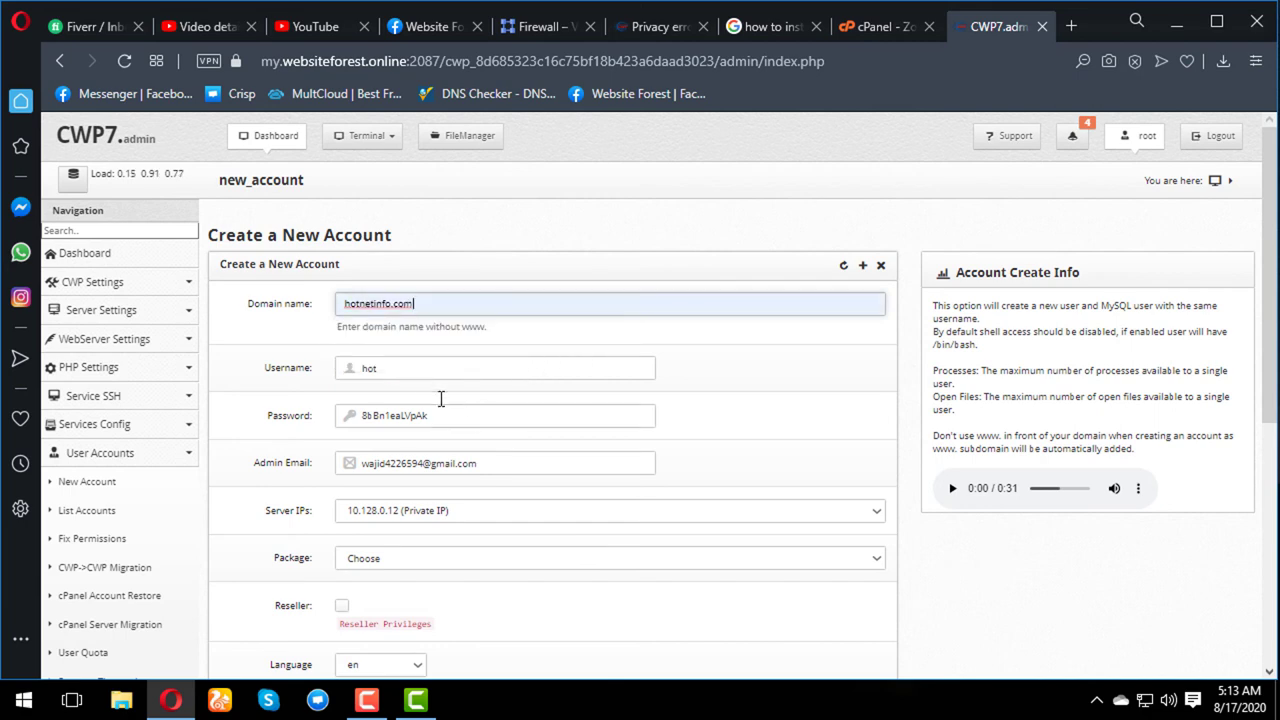
left_click_drag(420, 374, 335, 377)
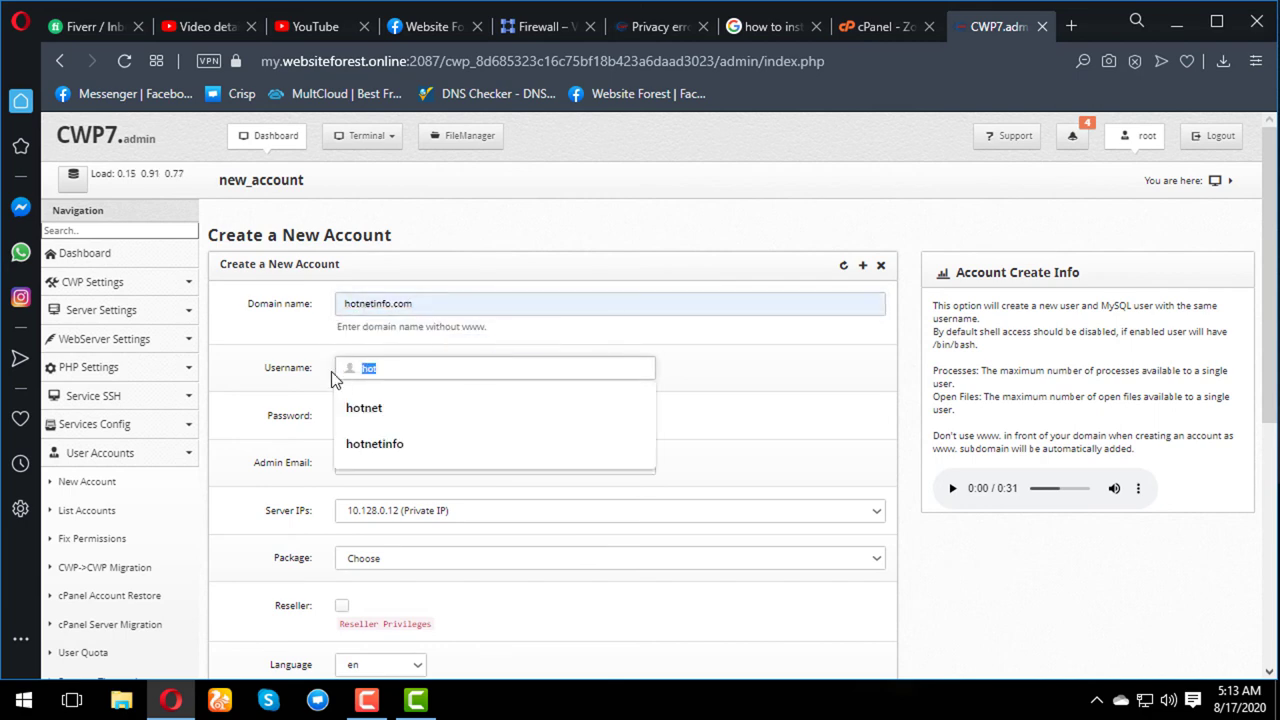
type("ad")
key("Down")
key("Return")
key("Tab")
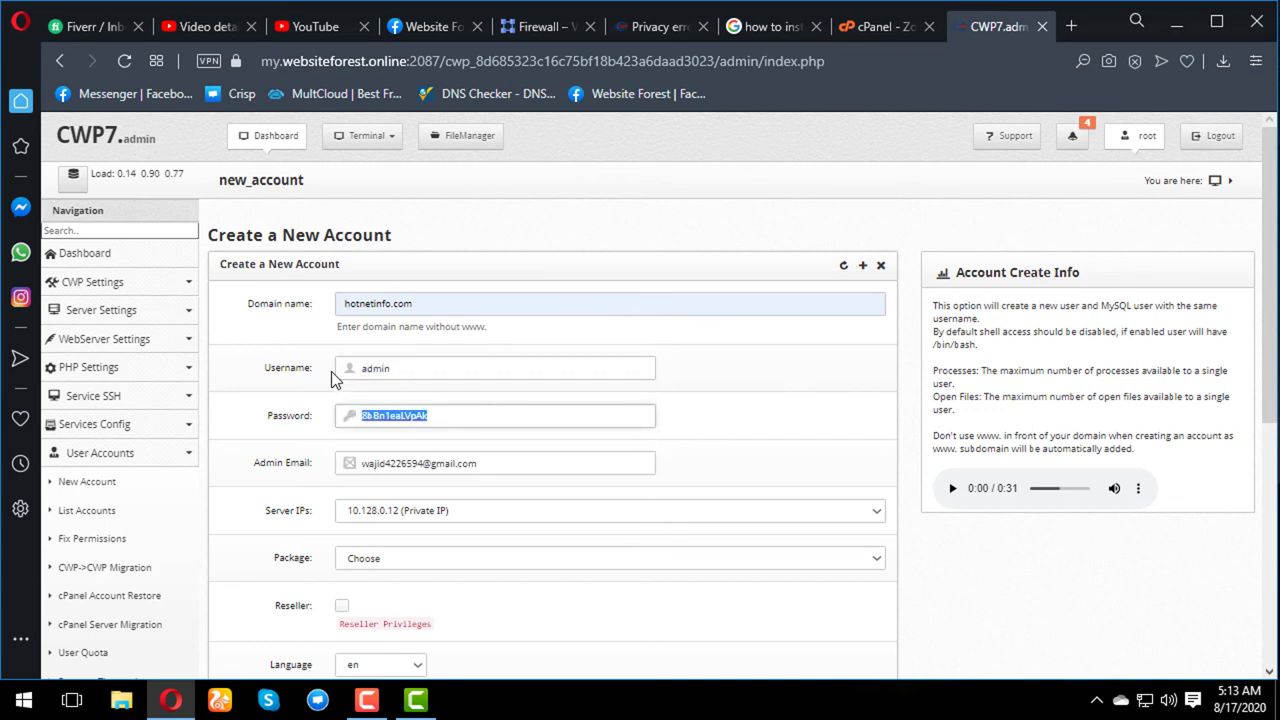
type("admin")
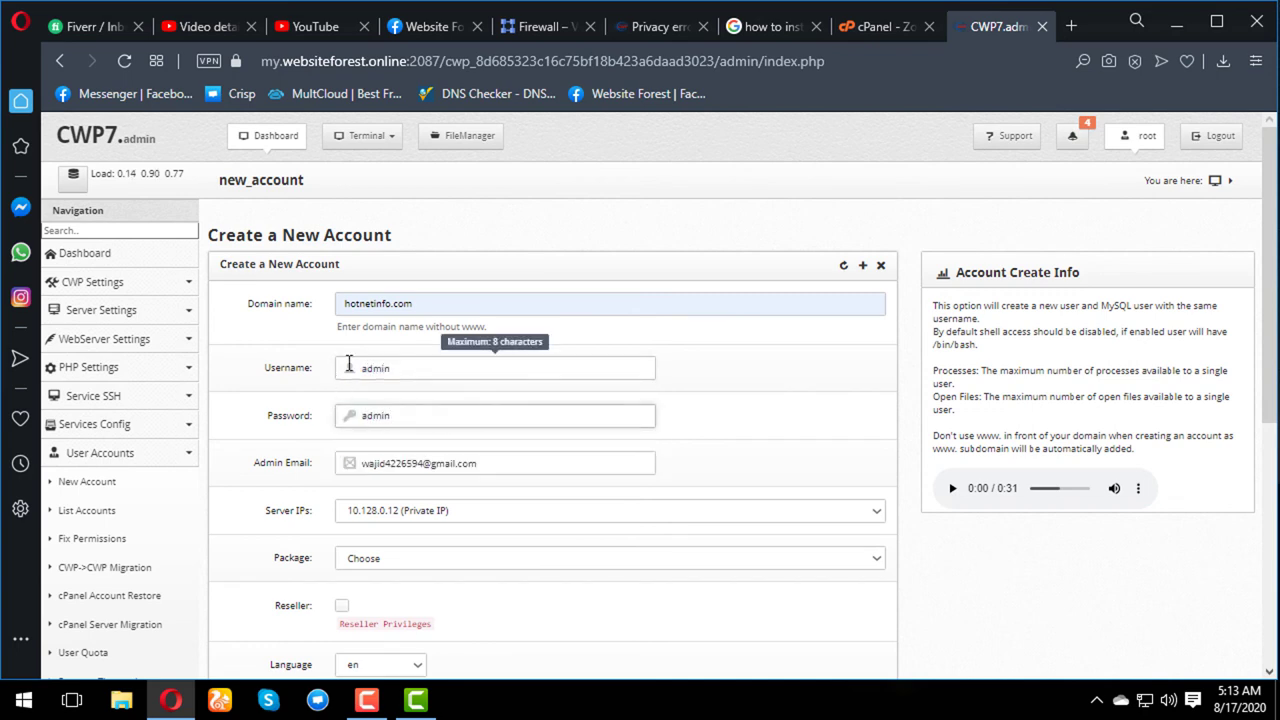
- Assign server IP 34.72.79.84 and the default package to the account
scroll(400, 470, "down", 2)
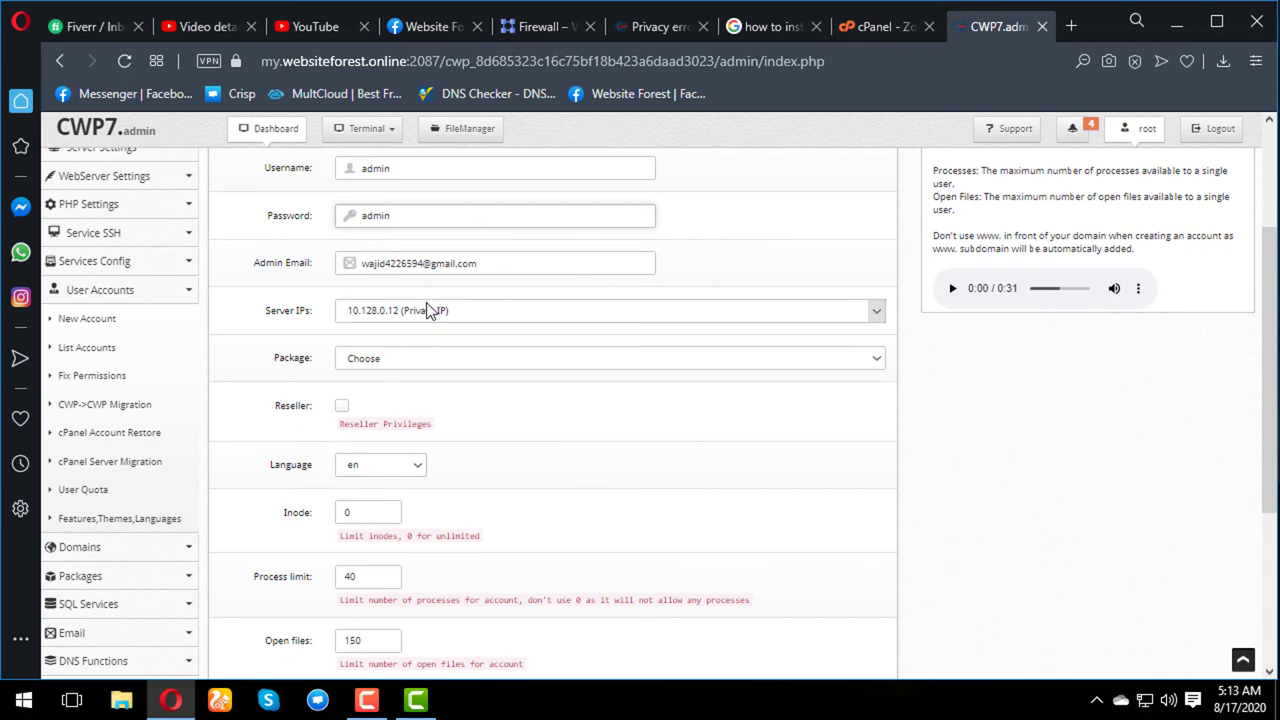
left_click(426, 305)
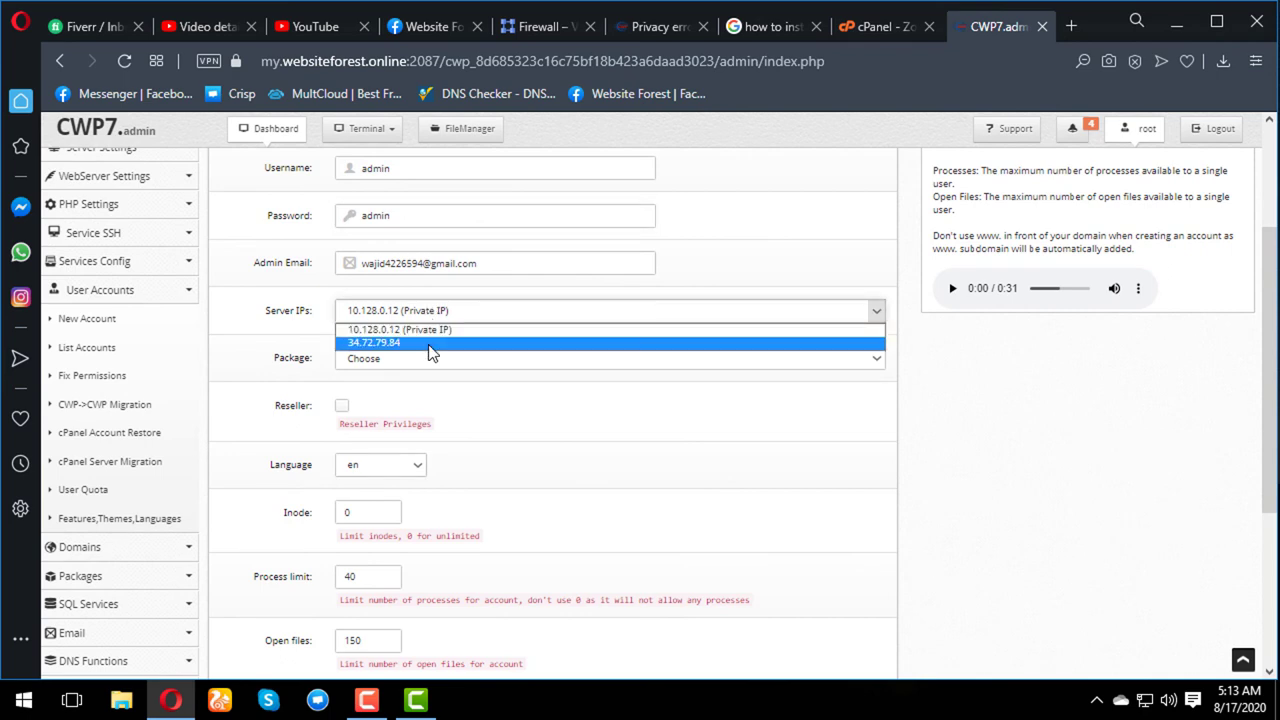
left_click(428, 343)
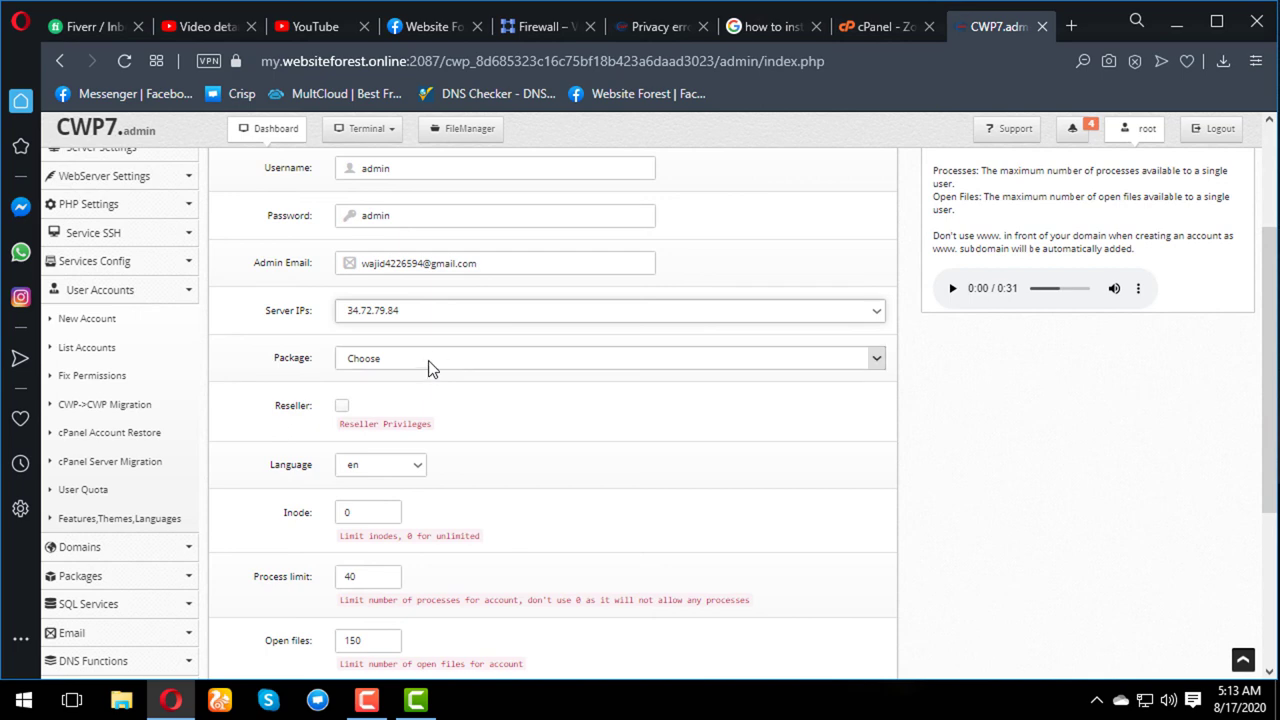
left_click(428, 366)
left_click(428, 389)
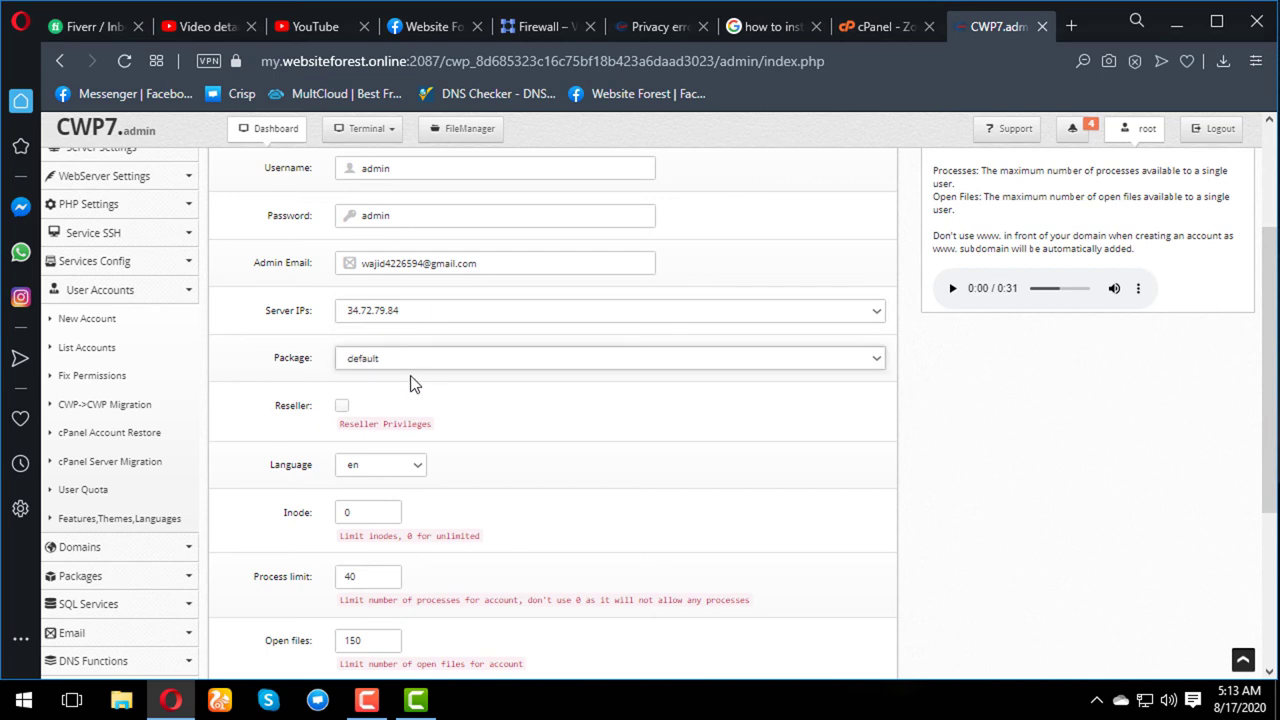
scroll(415, 383, "down", 2)
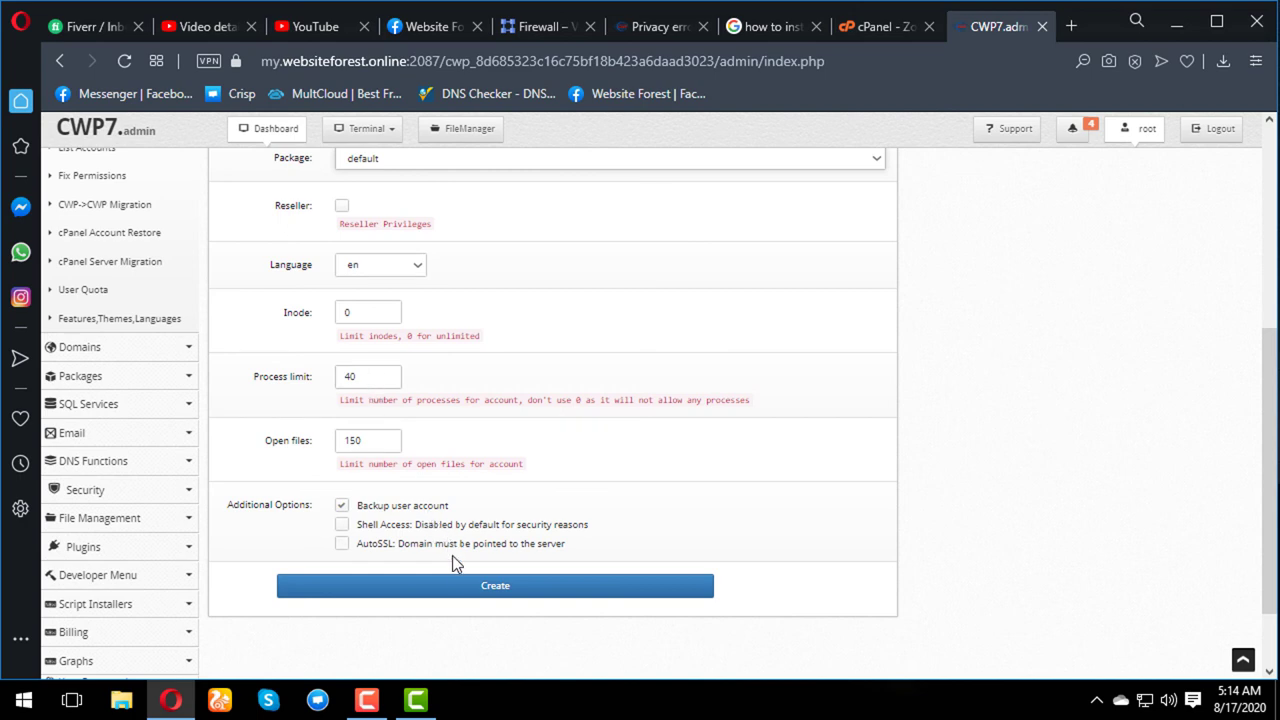
- Create the hotnetinfo.com account, dismiss the creation log, and open the port 2083 user login
left_click(487, 590)
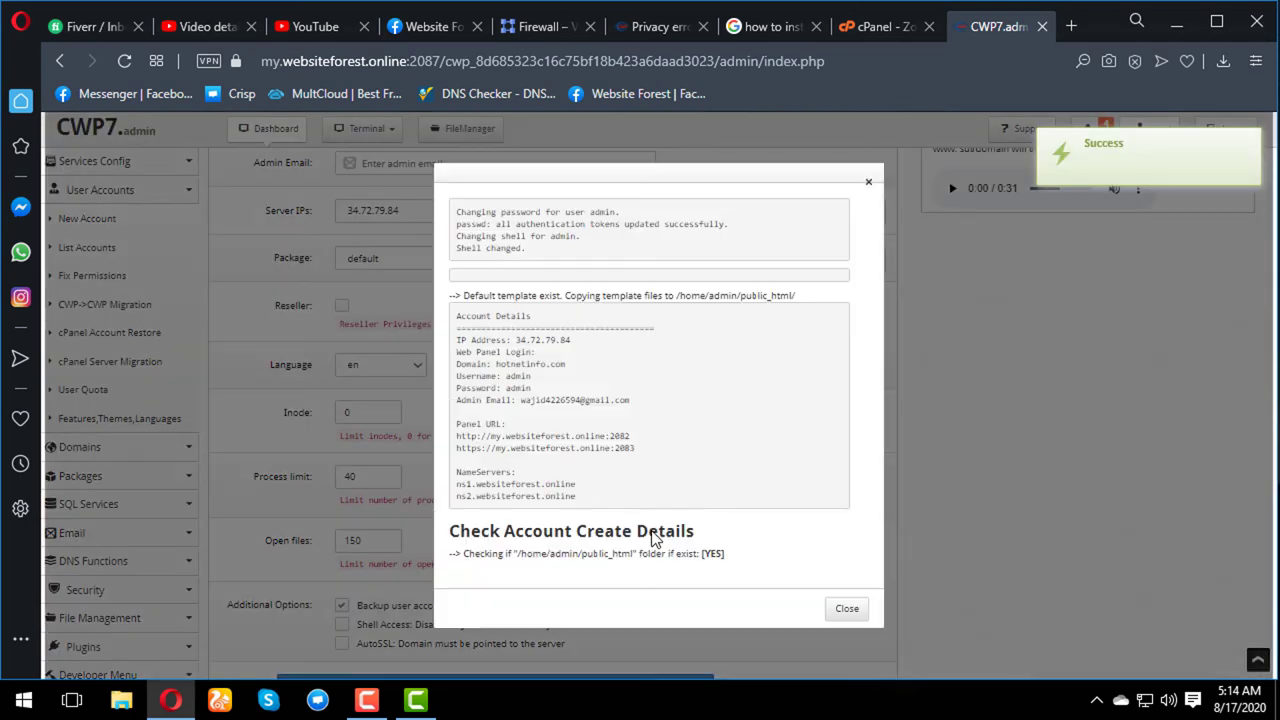
left_click(846, 608)
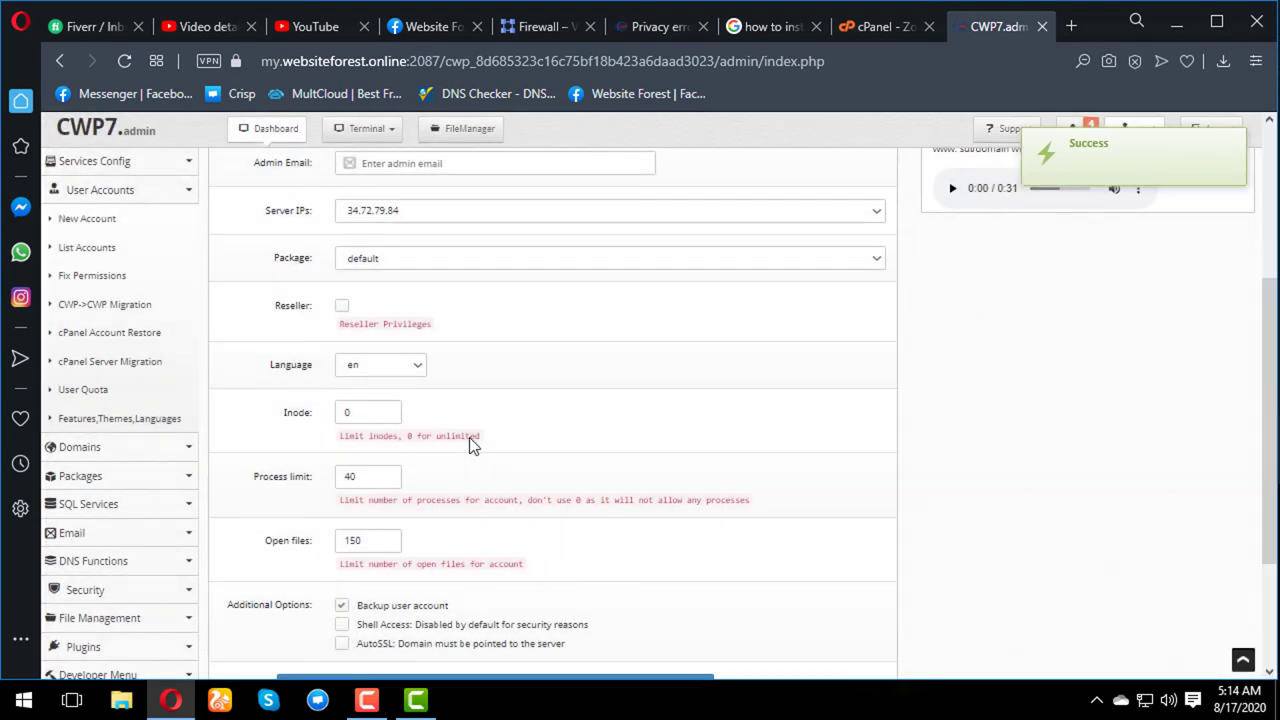
left_click(78, 250)
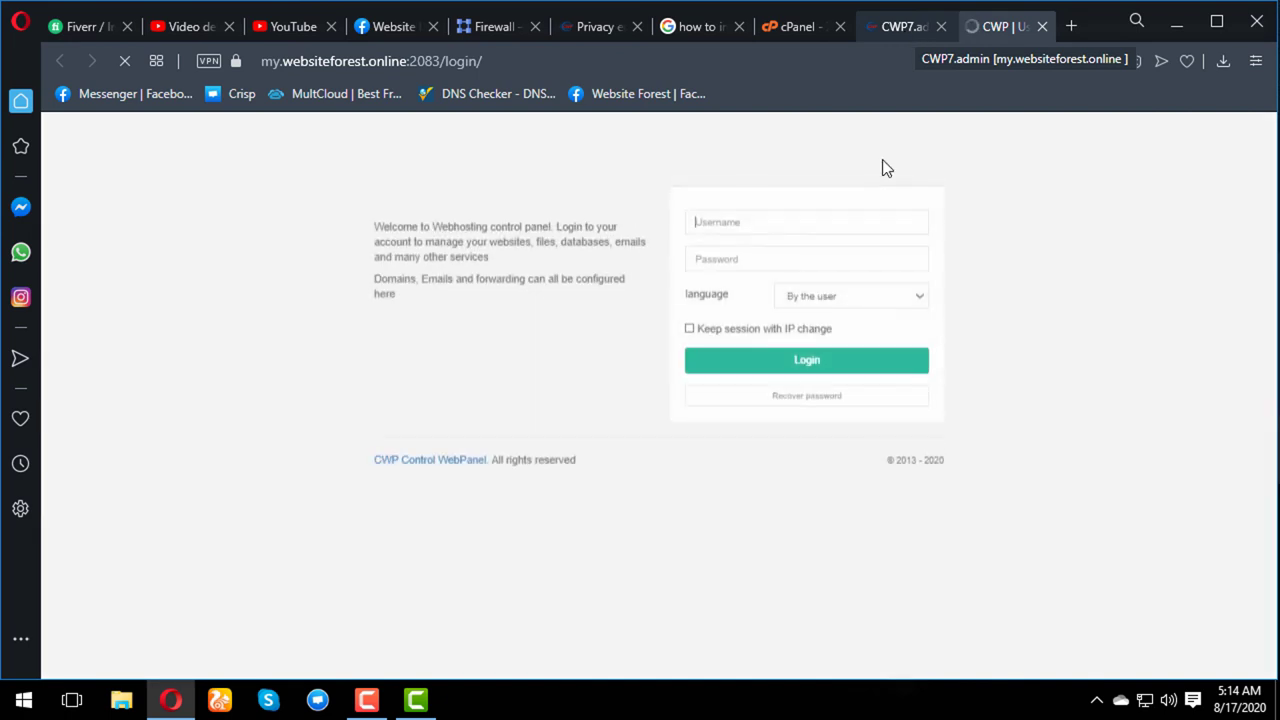
- Log in to the user panel as admin with the account password, keeping the default language
left_click(835, 224)
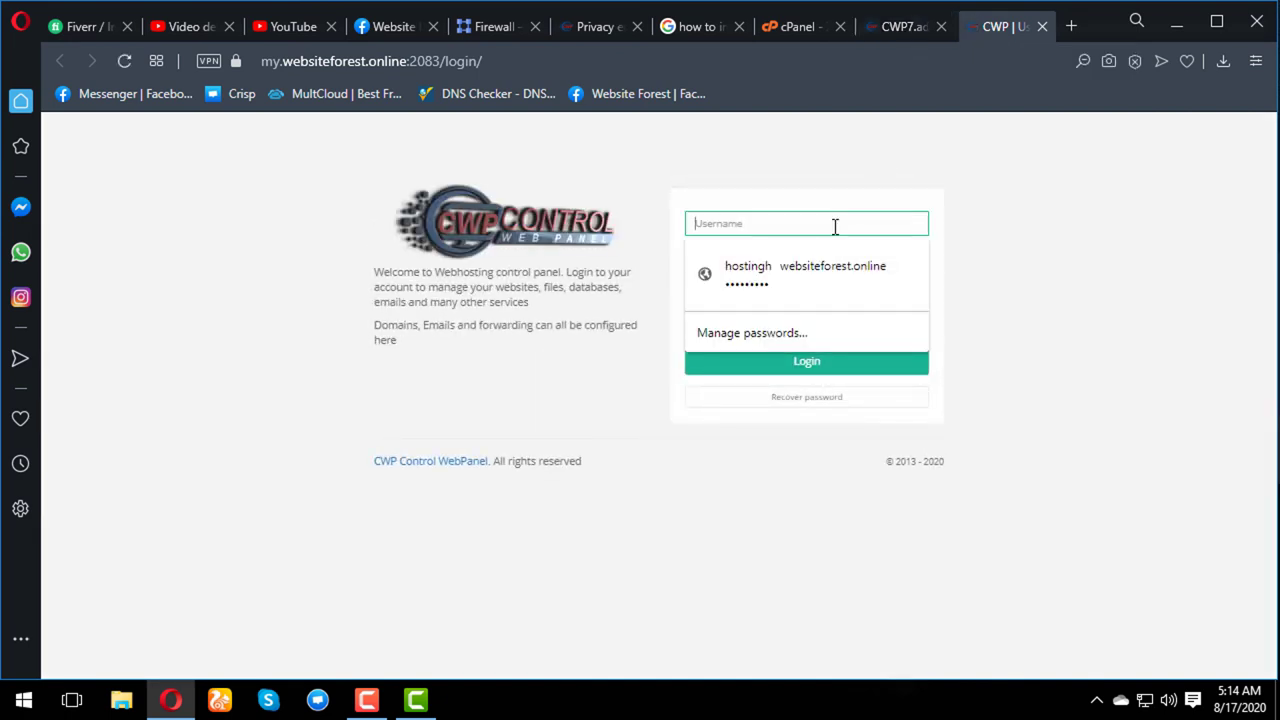
type("admin")
key("Tab")
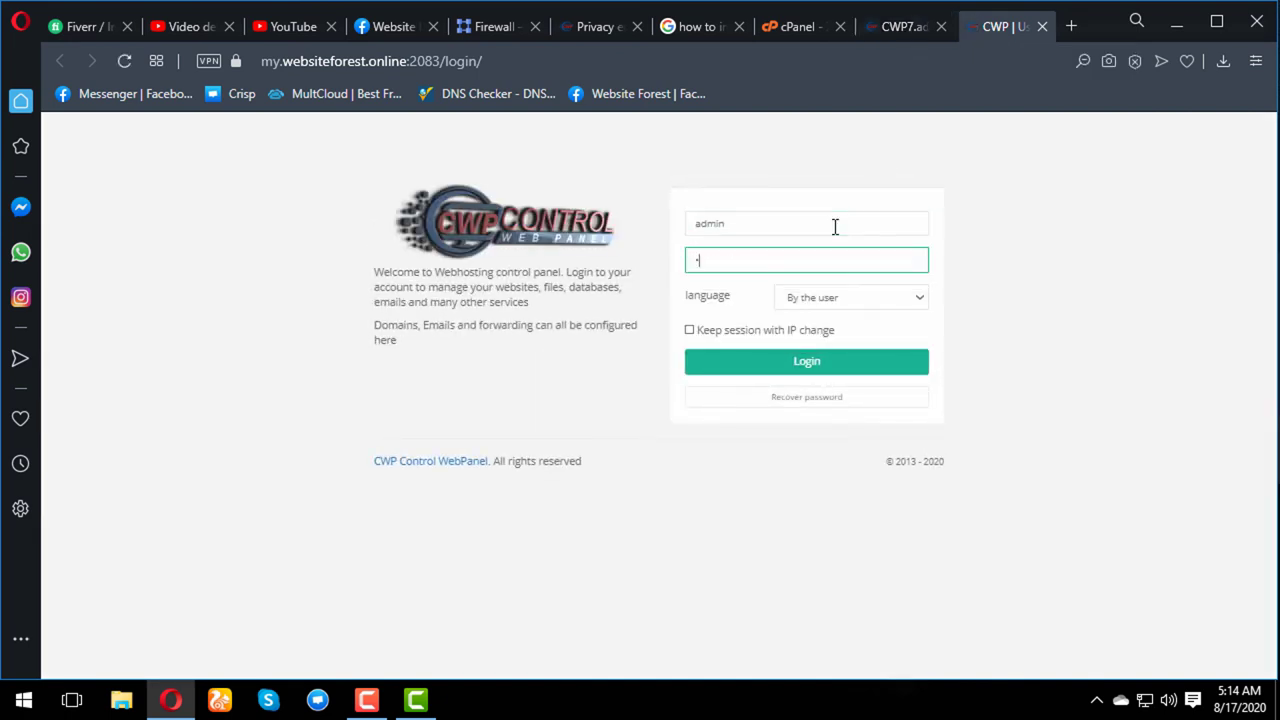
type("•••••")
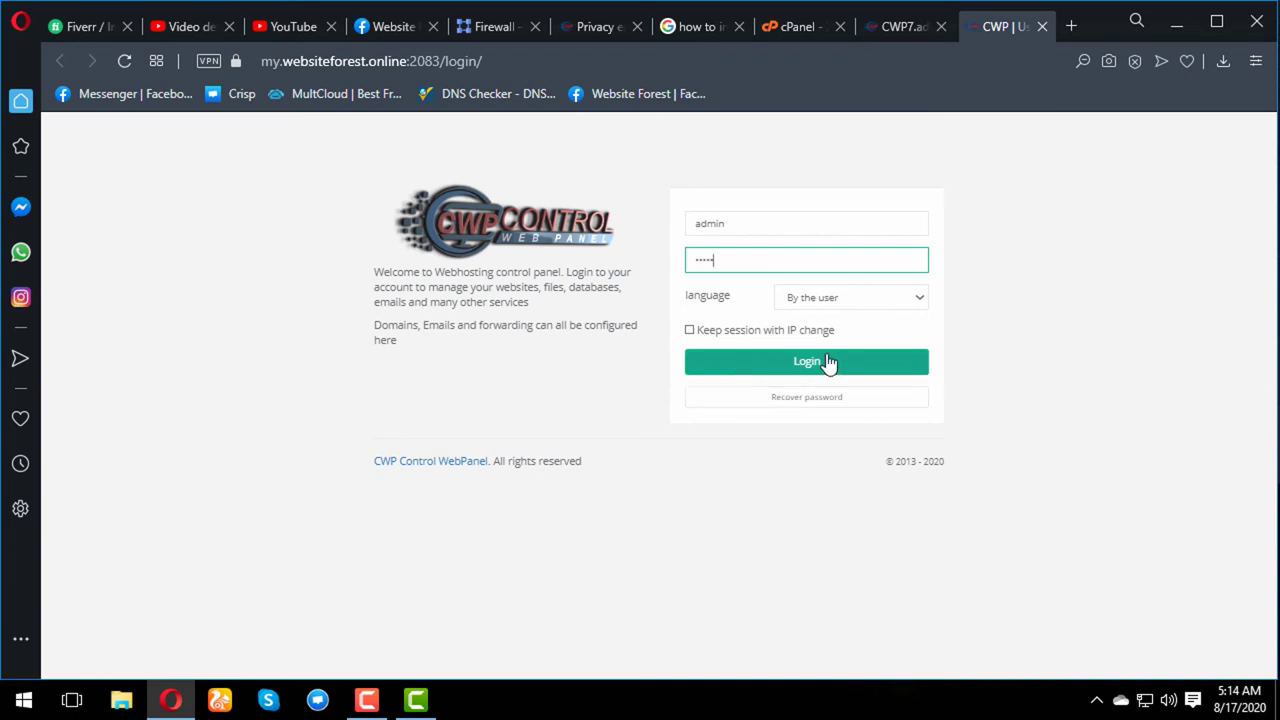
left_click(865, 300)
left_click(865, 300)
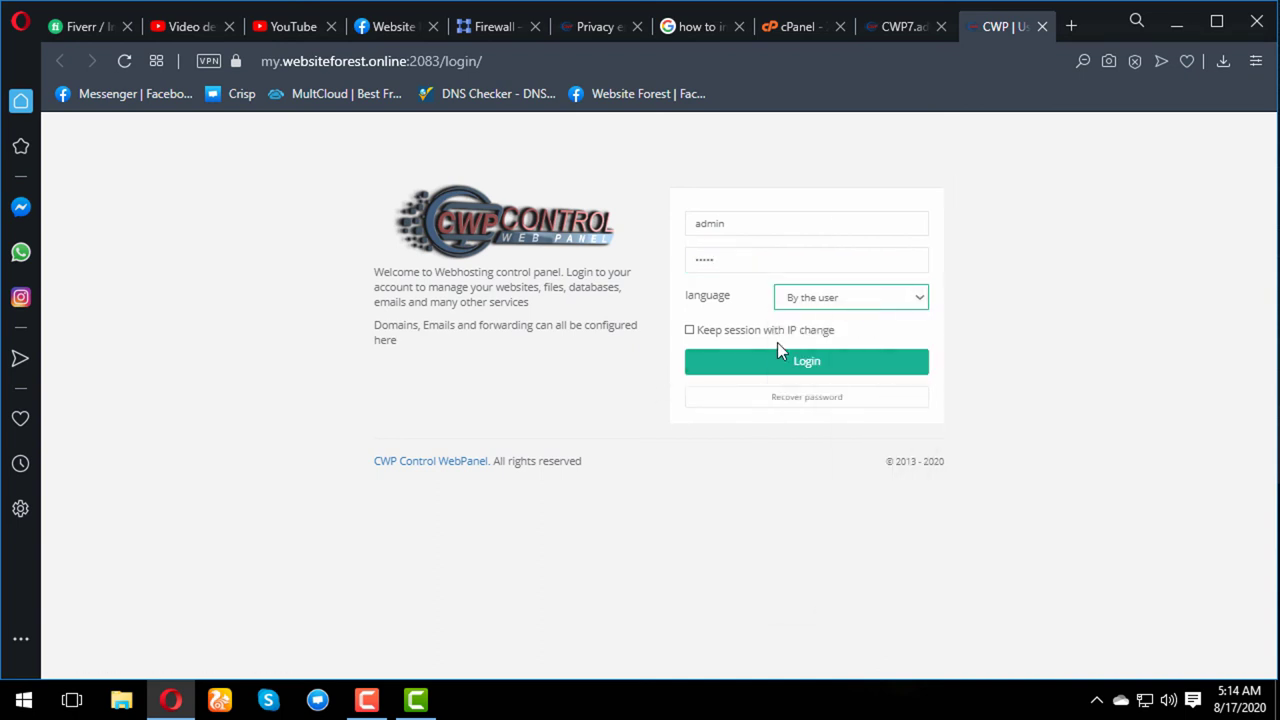
left_click(789, 352)
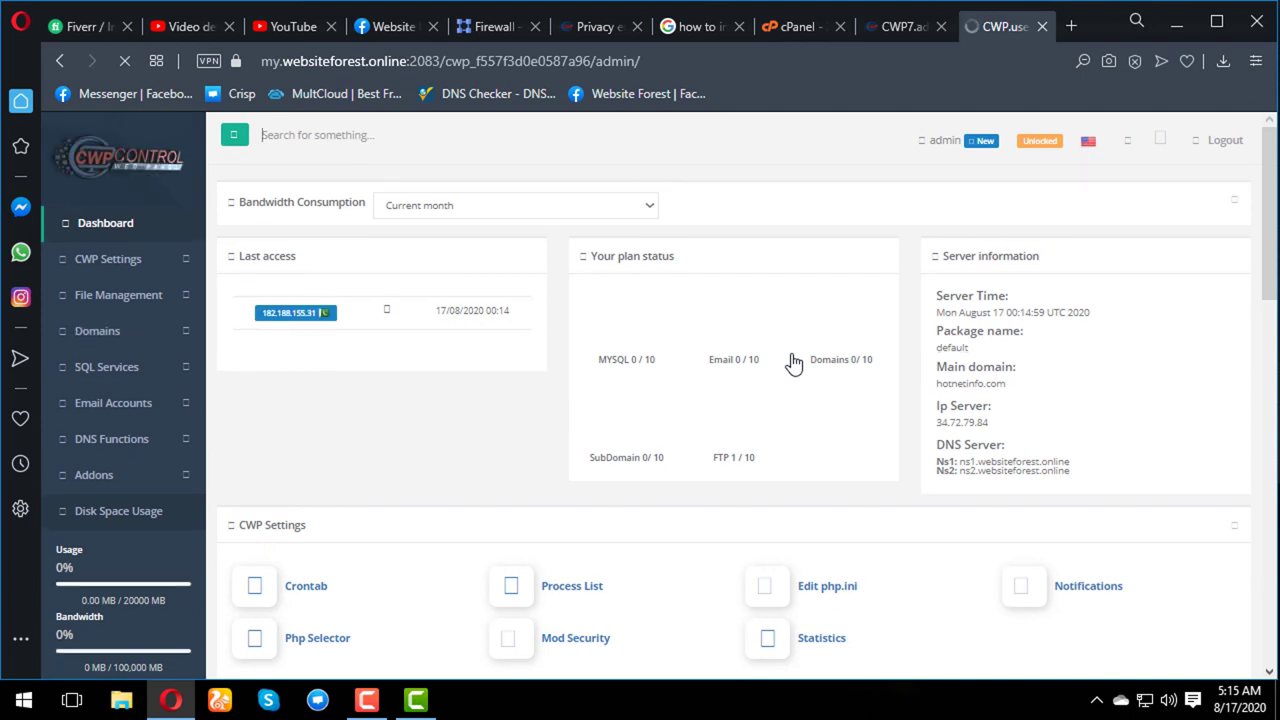
scroll(880, 363, "down", 2)
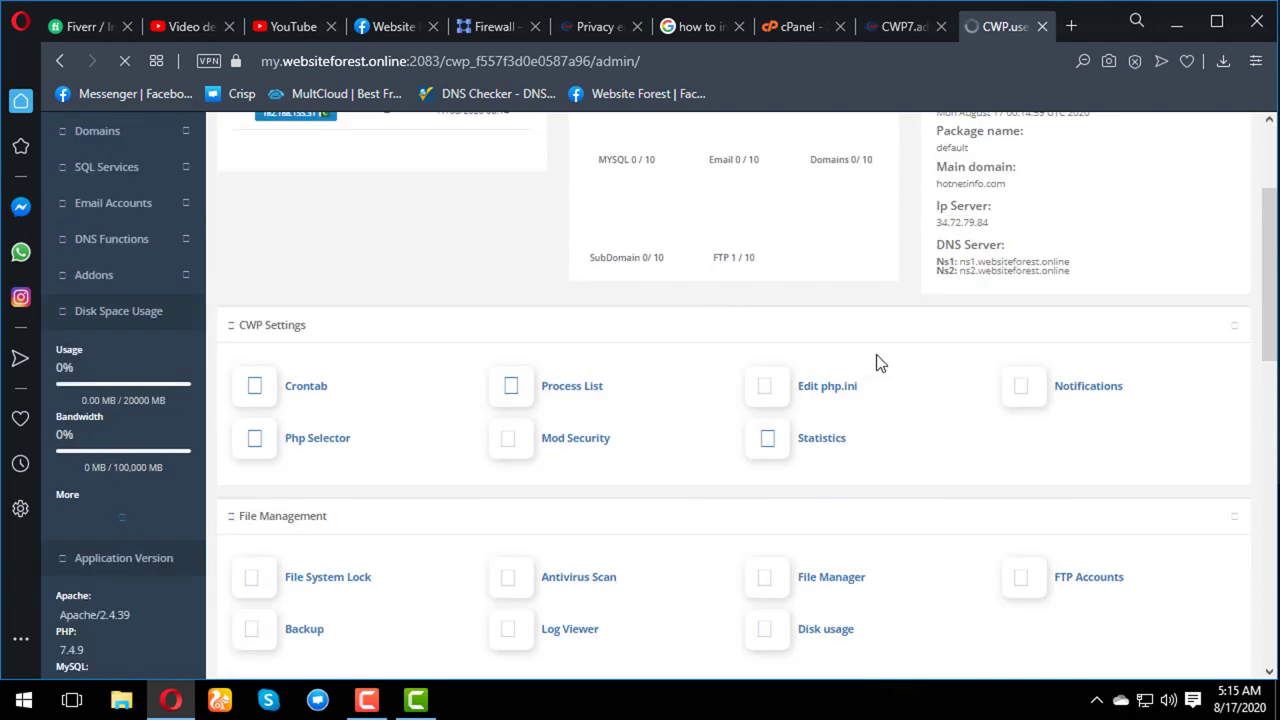
scroll(697, 270, "up", 2)
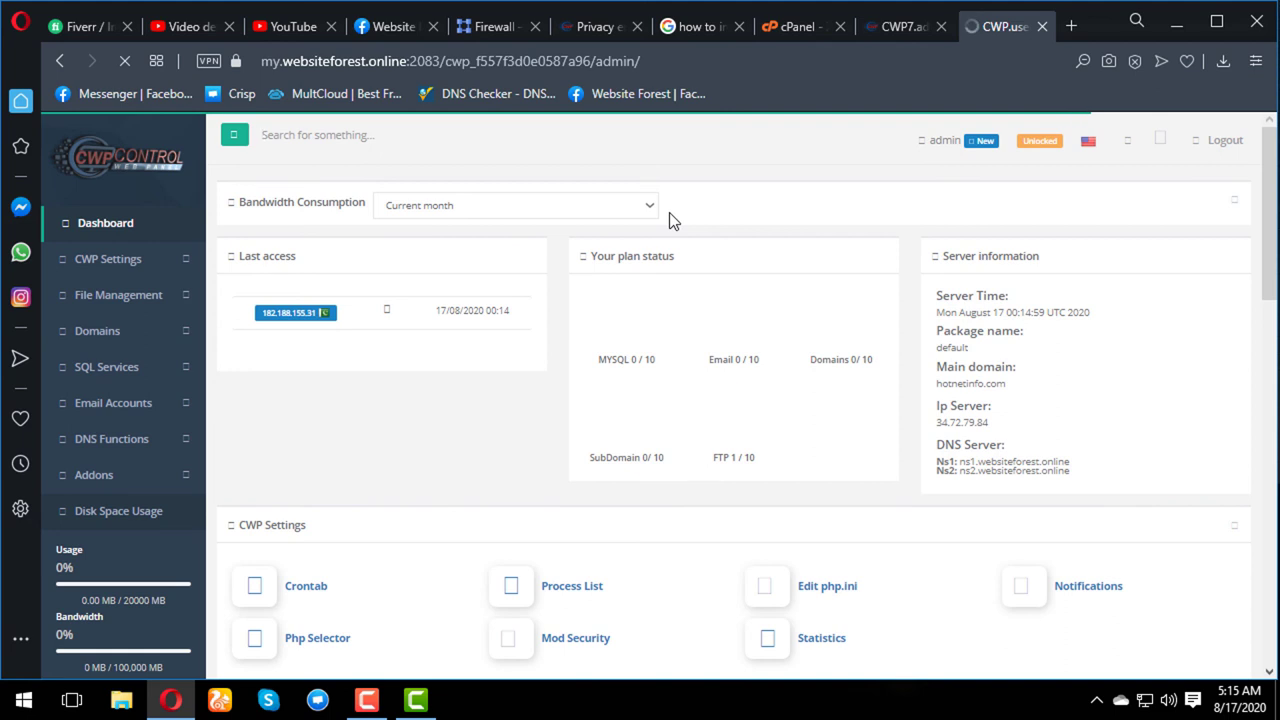
scroll(640, 217, "down", 2)
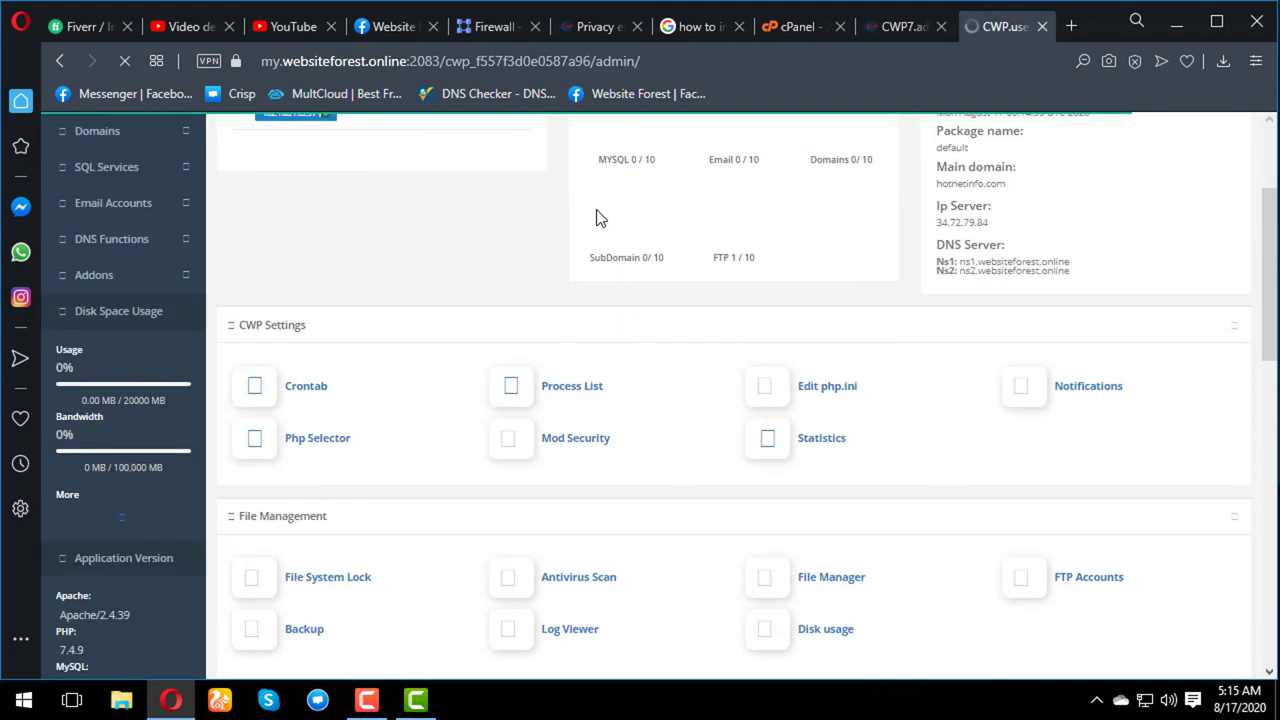
scroll(598, 218, "up", 1)
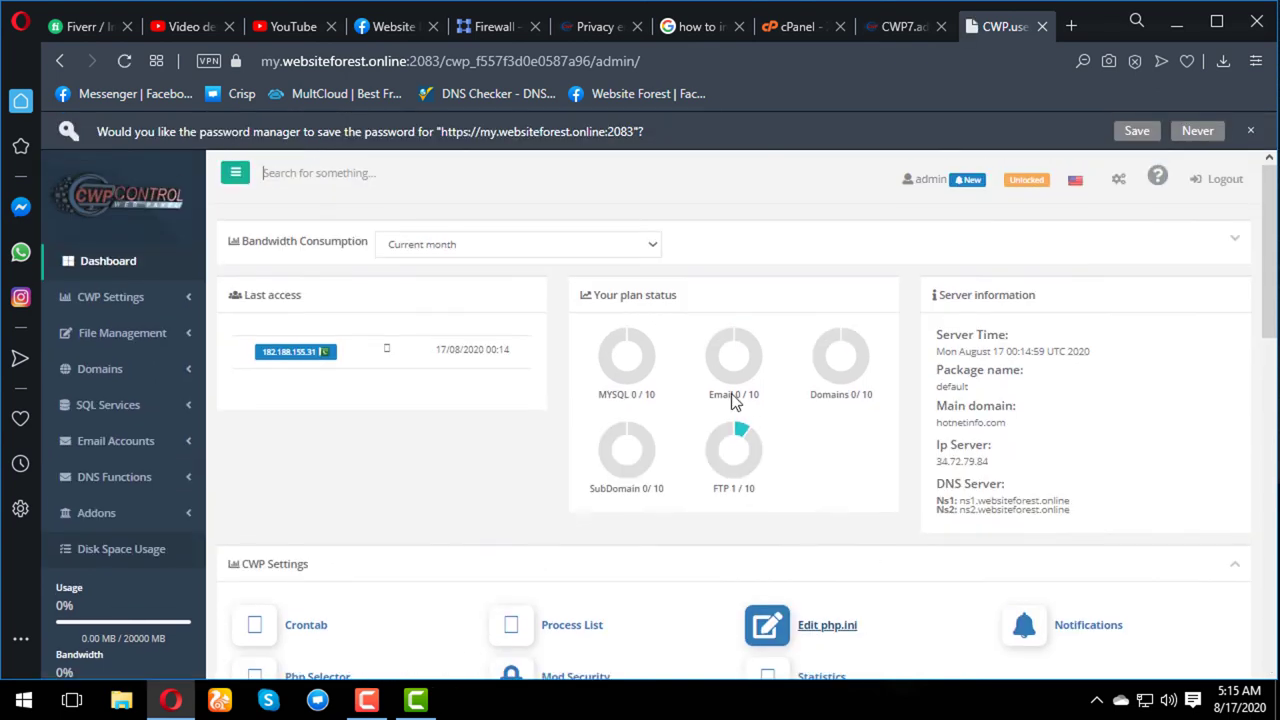
left_click(1138, 131)
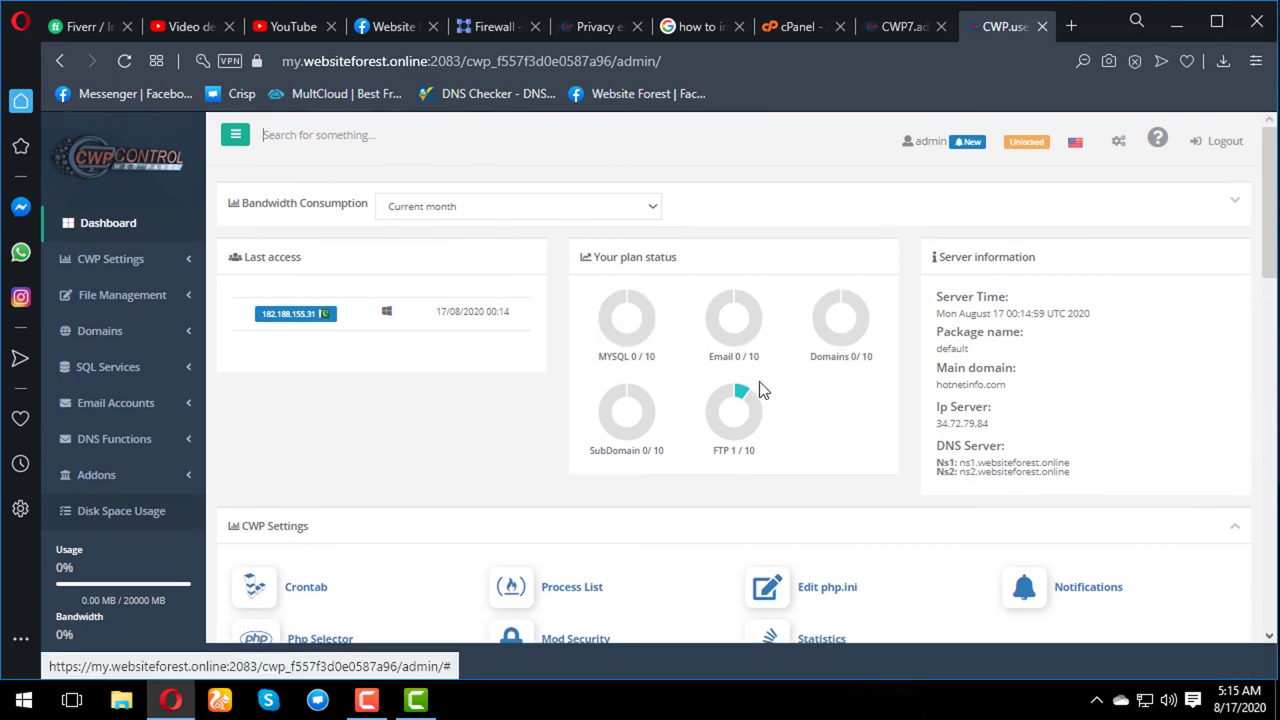
scroll(766, 414, "down", 3)
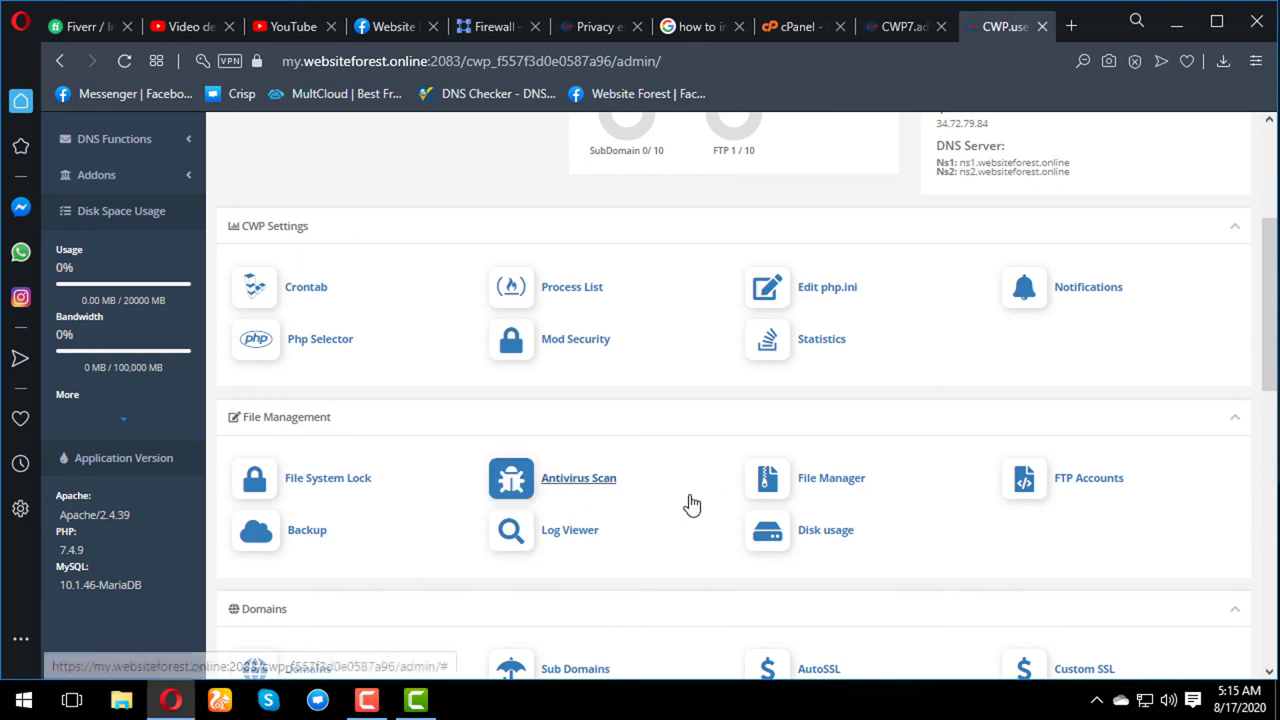
scroll(706, 486, "down", 2)
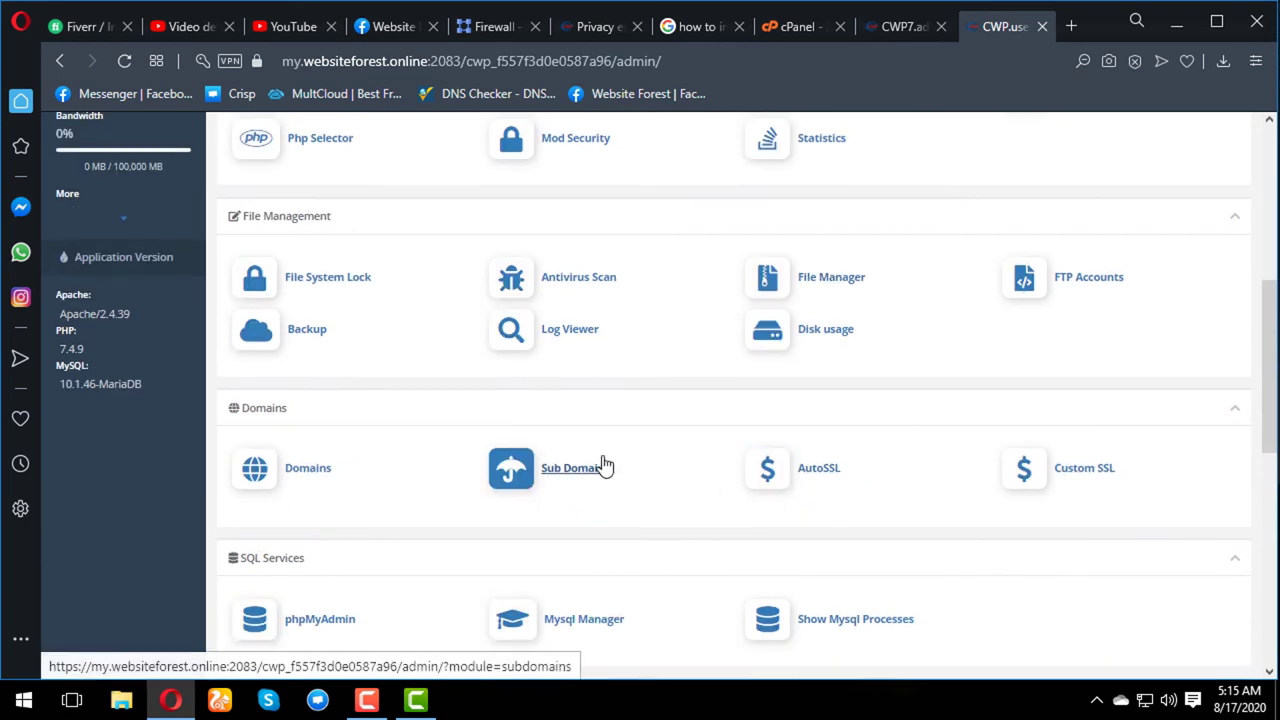
scroll(603, 466, "down", 5)
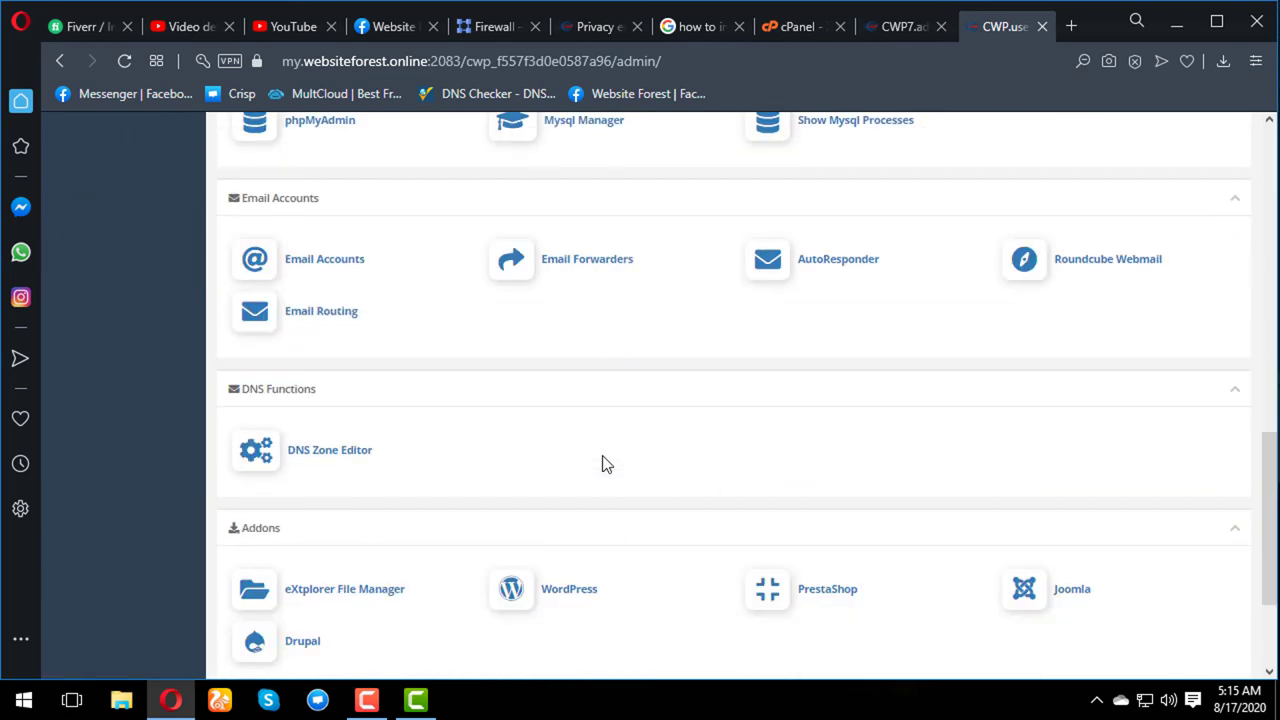
scroll(603, 463, "down", 2)
scroll(603, 462, "up", 5)
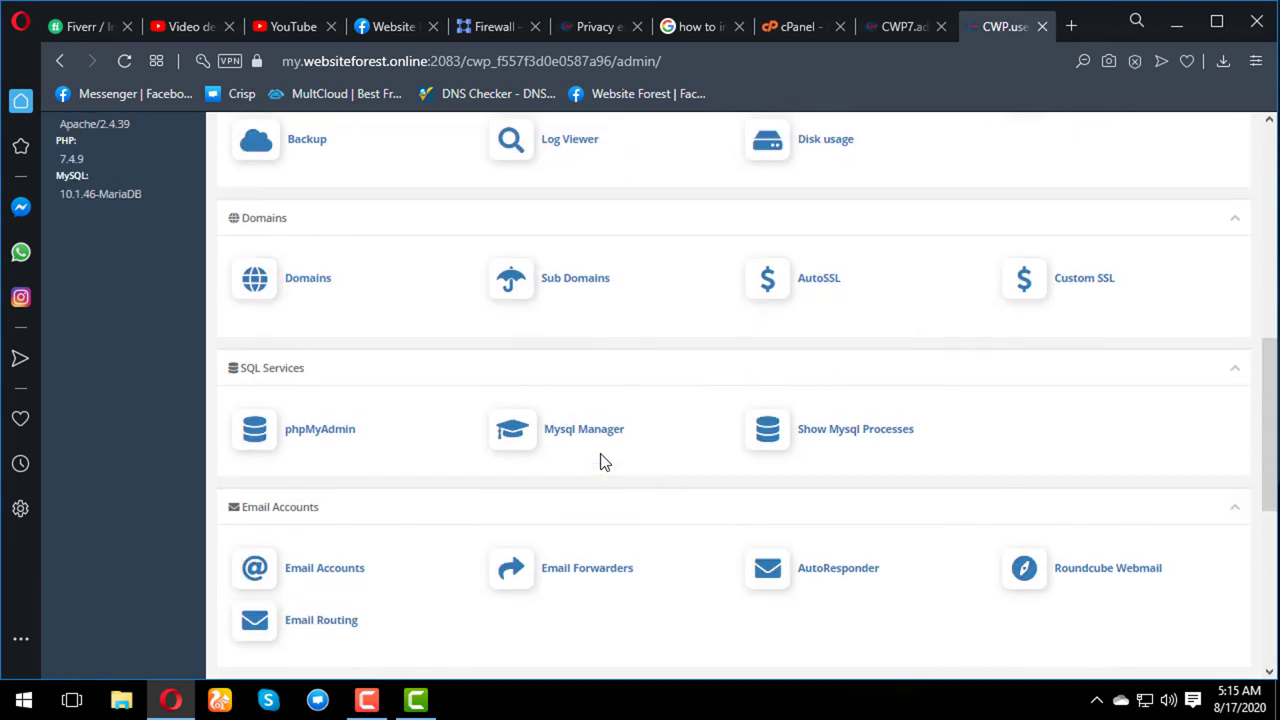
- Open AutoSSL Manager and check that its Domain/Subdomain list offers hotnetinfo.com
left_click(818, 282)
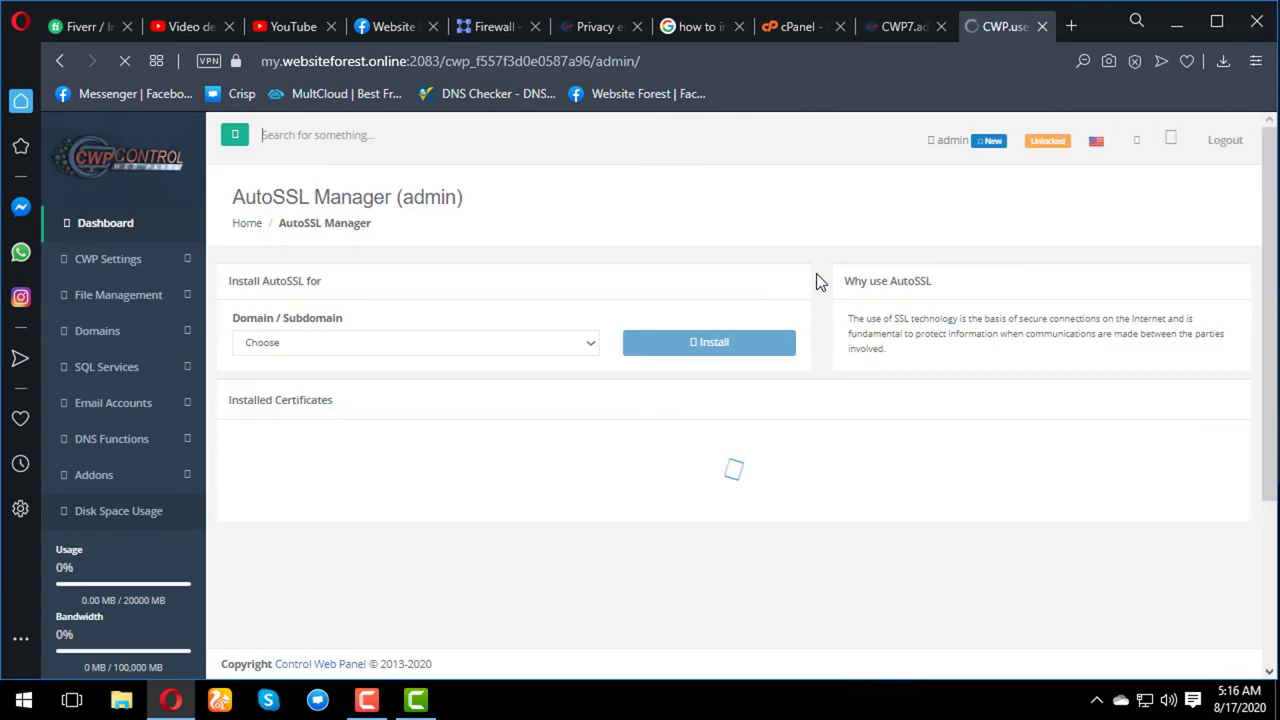
left_click(575, 344)
left_click(575, 344)
left_click(578, 344)
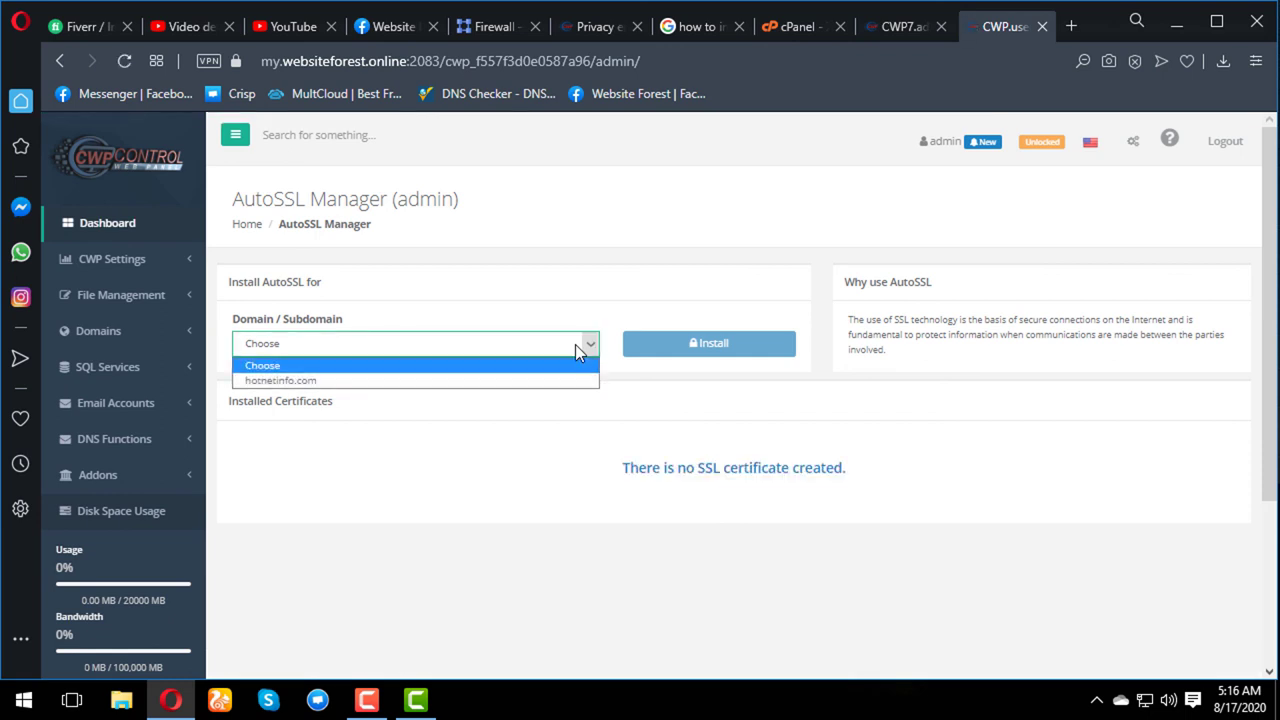
left_click(575, 344)
left_click(578, 344)
left_click(578, 344)
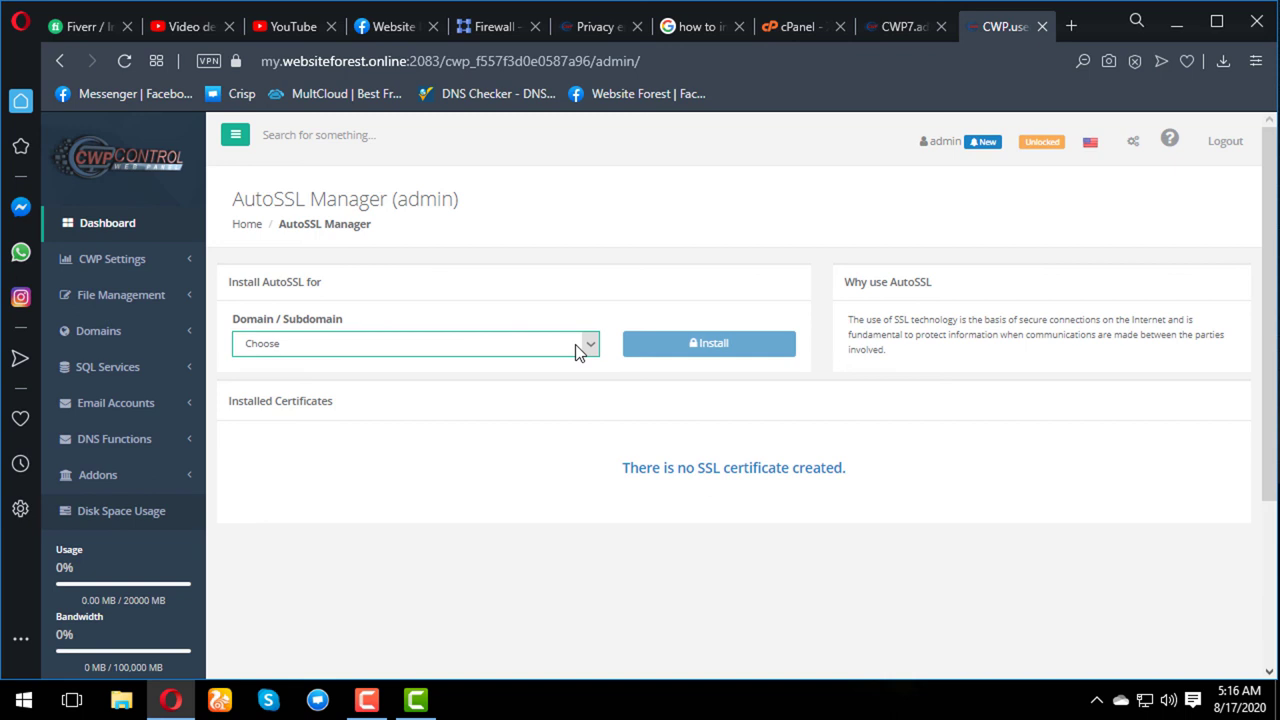
left_click(158, 340)
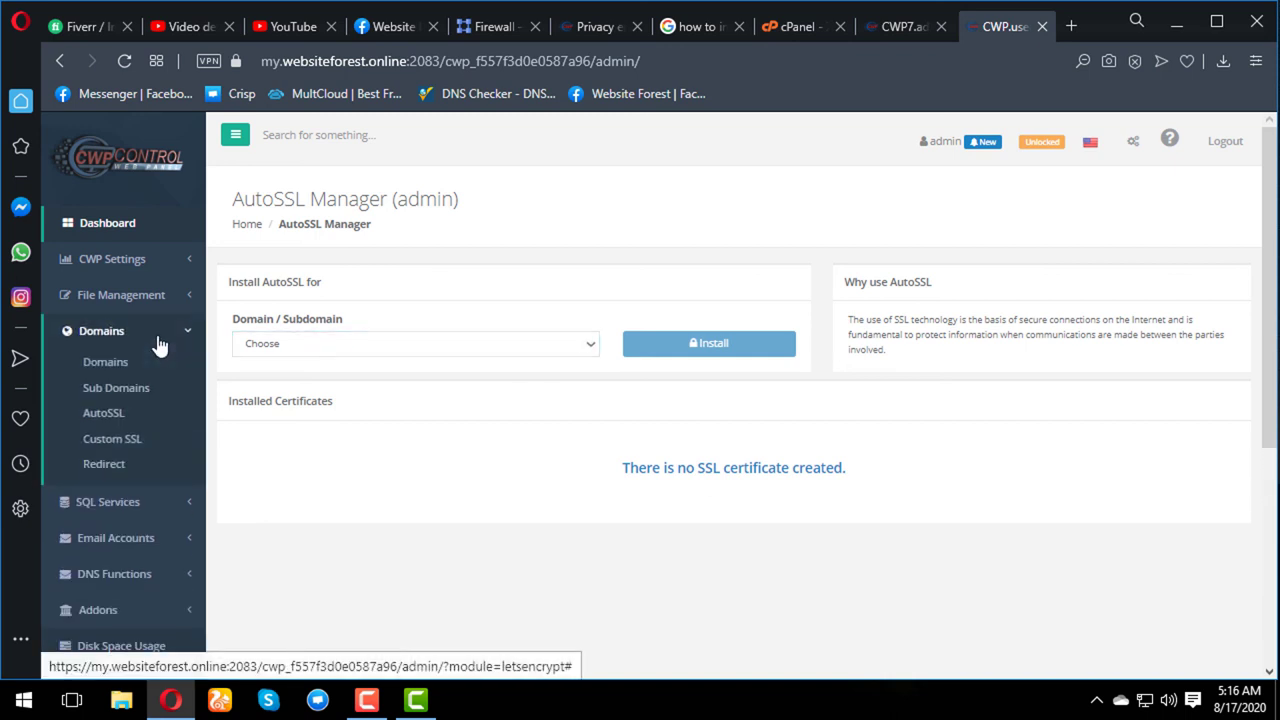
- Open the addon domains page and bring up the empty Add a New Domain form
left_click(118, 368)
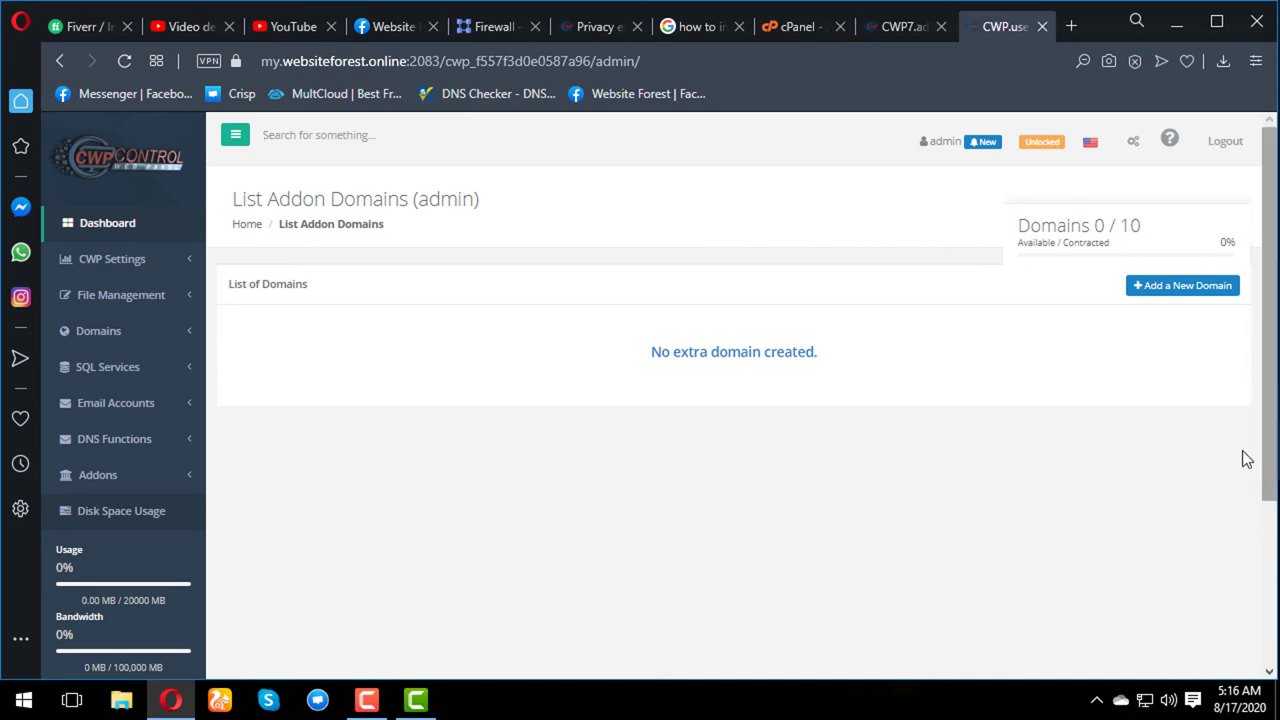
left_click(1172, 290)
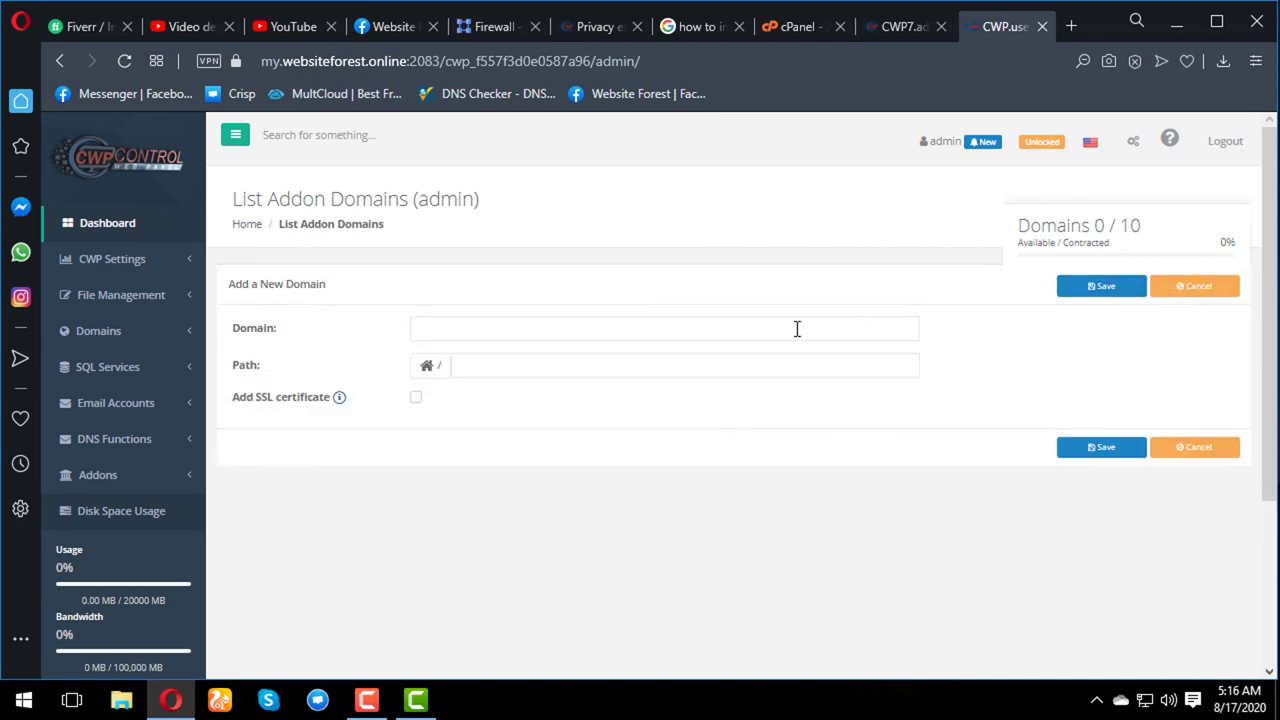
left_click(801, 327)
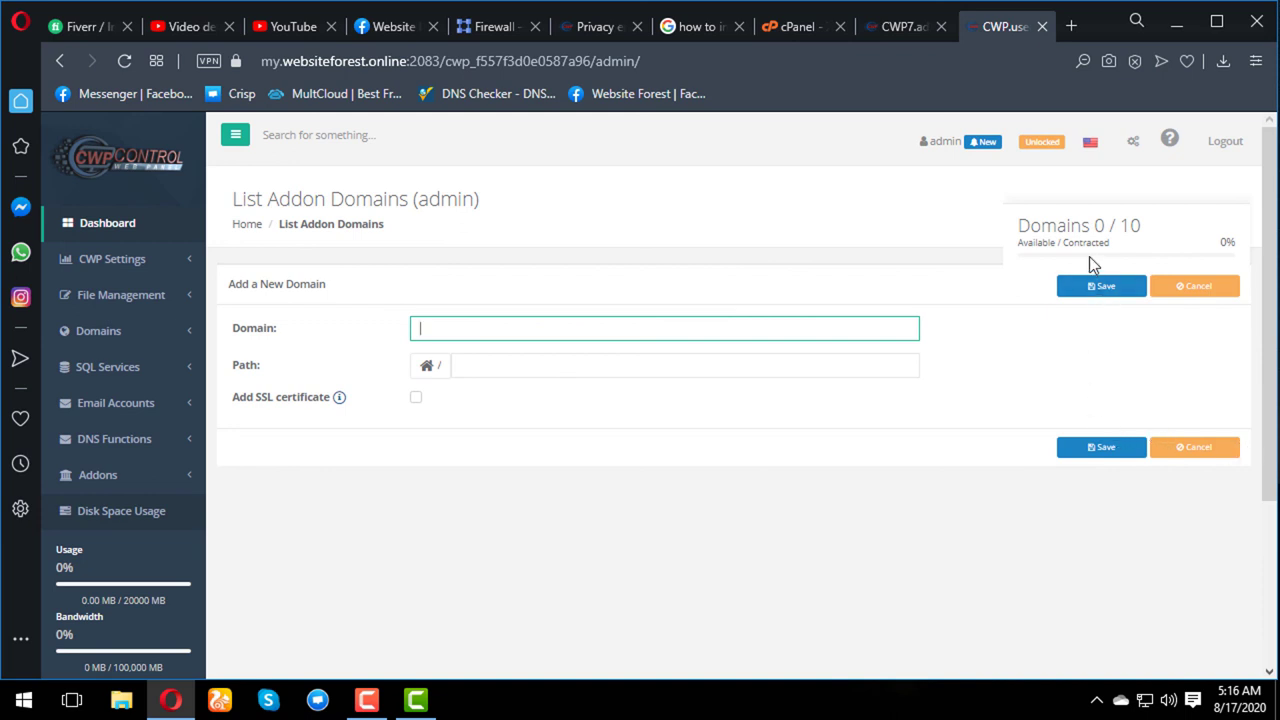
mouse_move(367, 704)
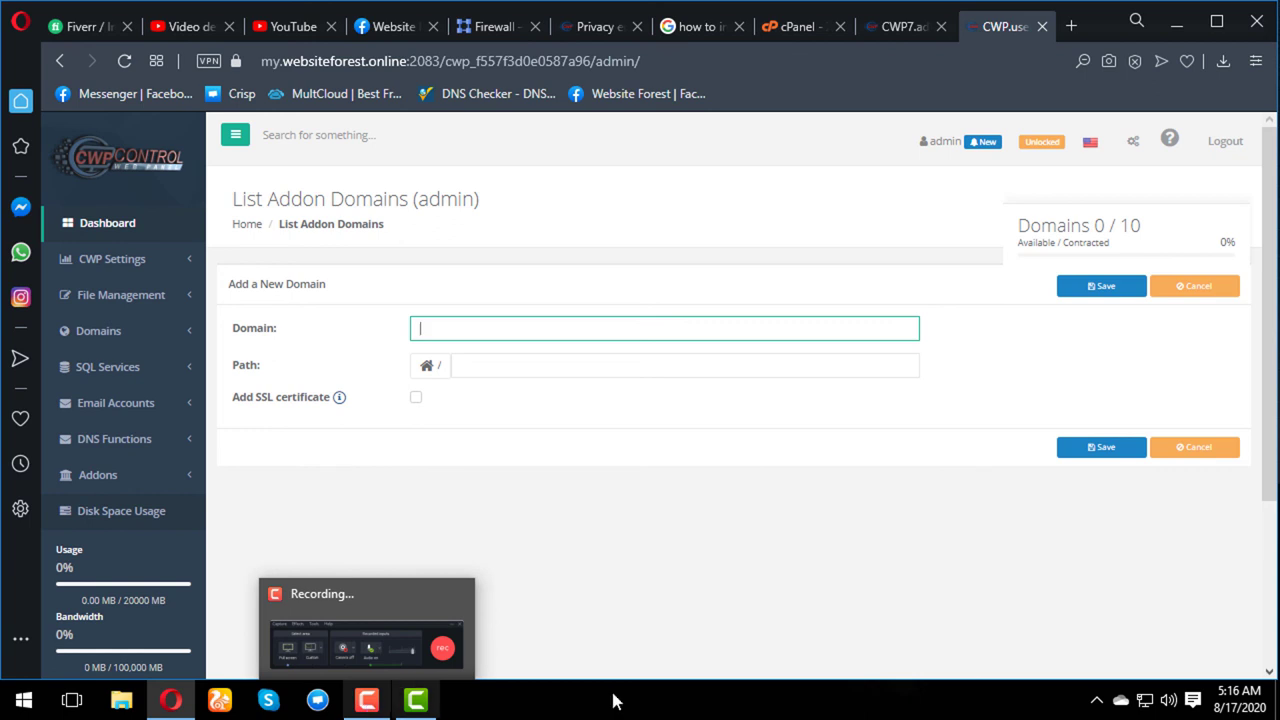
left_click(367, 699)
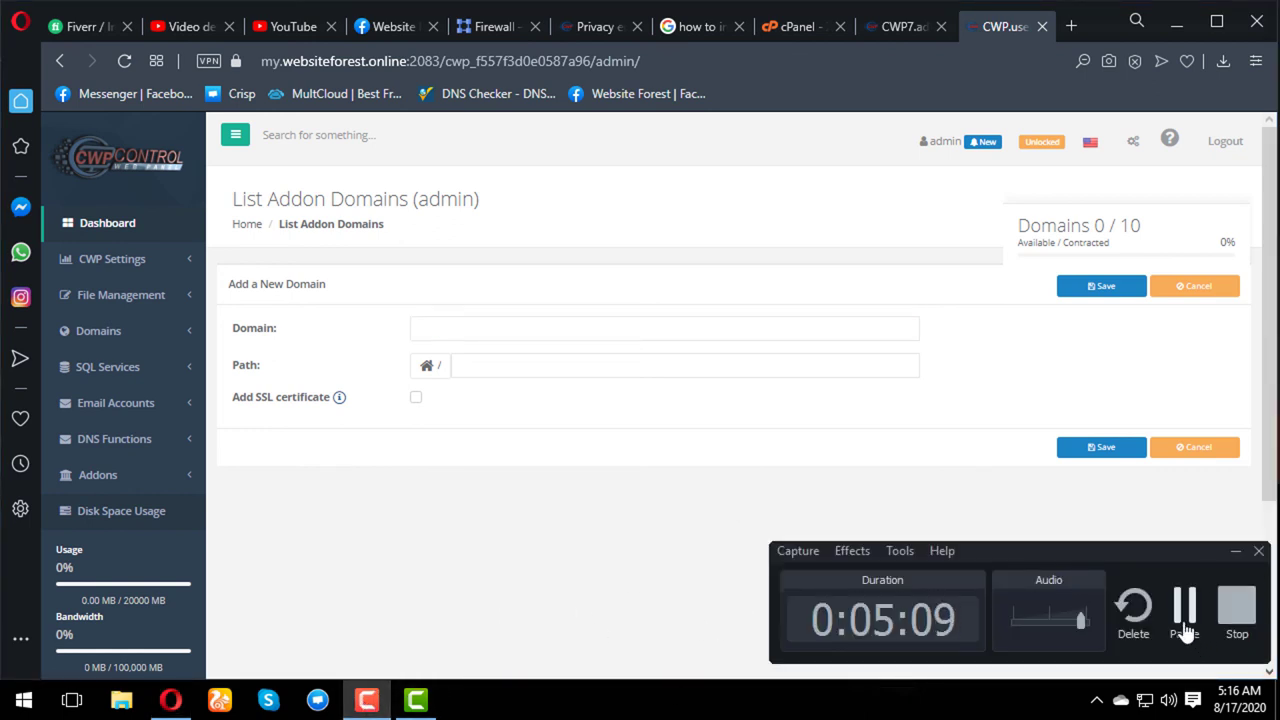